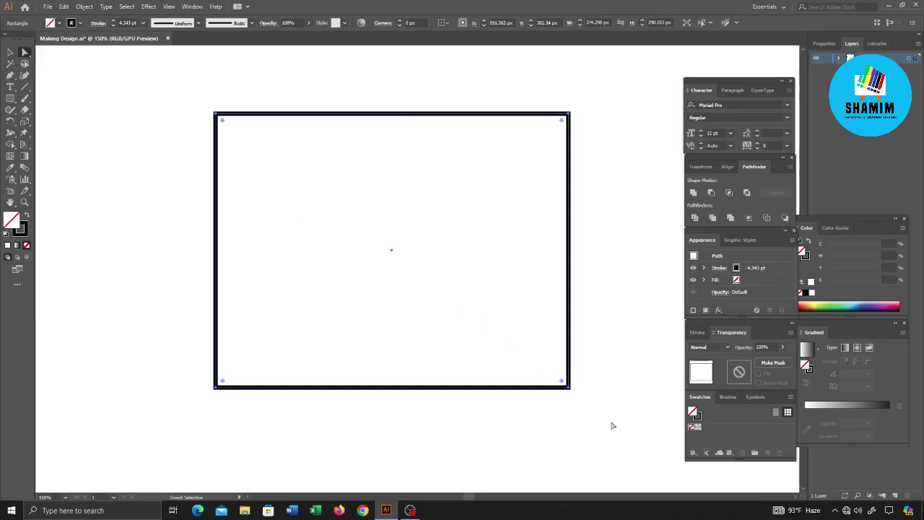
# - Narrow the outlined rectangle by dragging its right edge inward
pyautogui.moveTo(606, 419); pyautogui.dragTo(538, 367)
pyautogui.moveTo(538, 366); pyautogui.dragTo(557, 109)
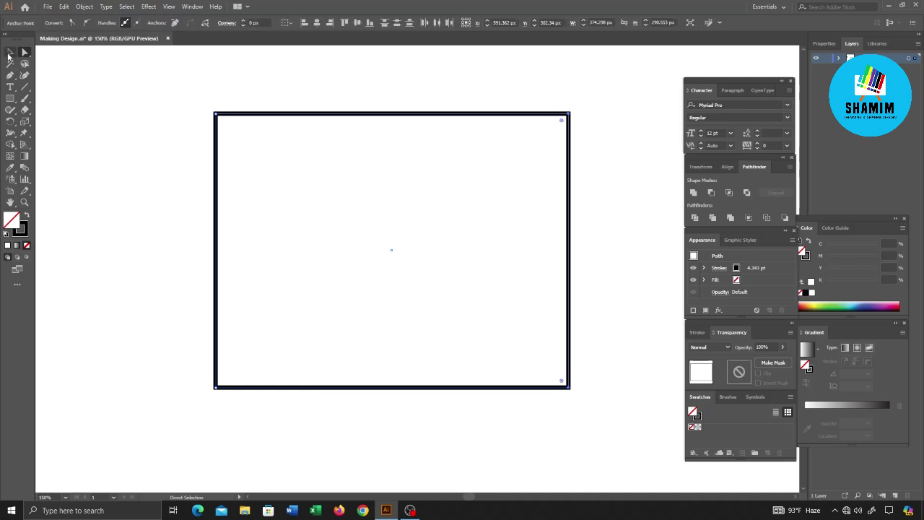
pyautogui.click(10, 53)
pyautogui.moveTo(522, 220)
pyautogui.mouseDown()
pyautogui.moveTo(584, 273)
pyautogui.moveTo(515, 251)
pyautogui.moveTo(528, 250)
pyautogui.mouseUp()
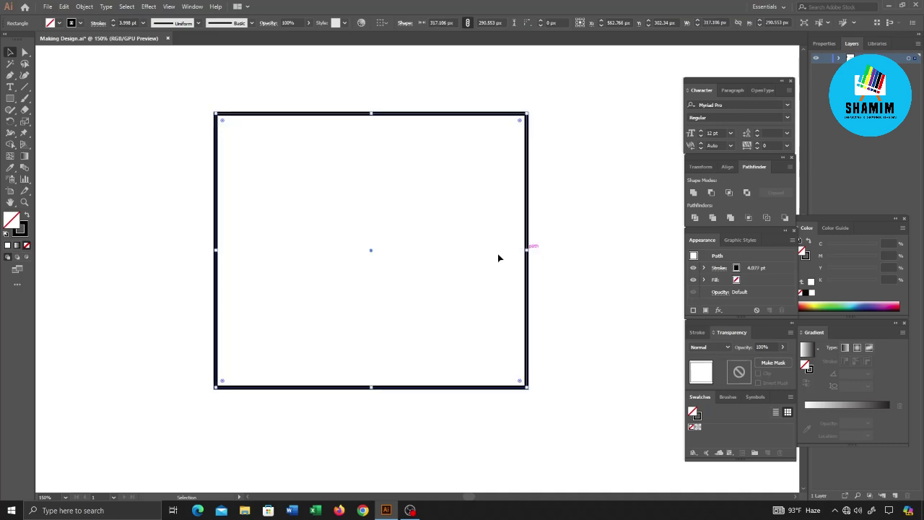
# - Nudge the top-right corner down and the bottom-right corner up three steps each
pyautogui.press('a')
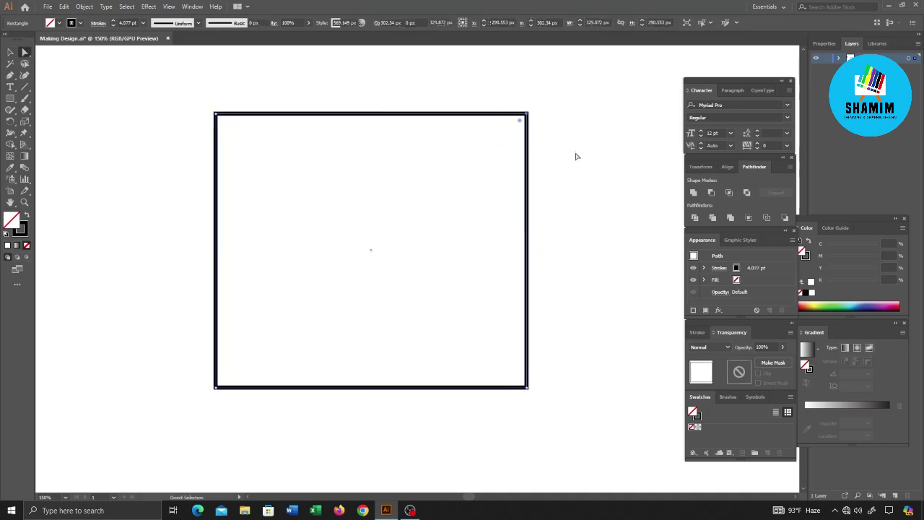
pyautogui.press('Down')
pyautogui.press('Down')
pyautogui.press('Down')
pyautogui.press('Down')
pyautogui.press('Down')
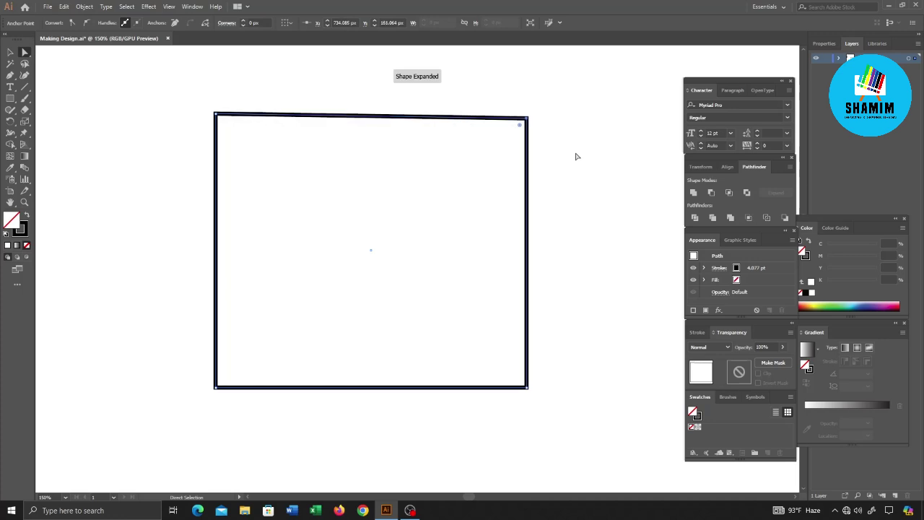
pyautogui.press('Down')
pyautogui.press('Down')
pyautogui.press('Down')
pyautogui.press('Down')
pyautogui.press('Down')
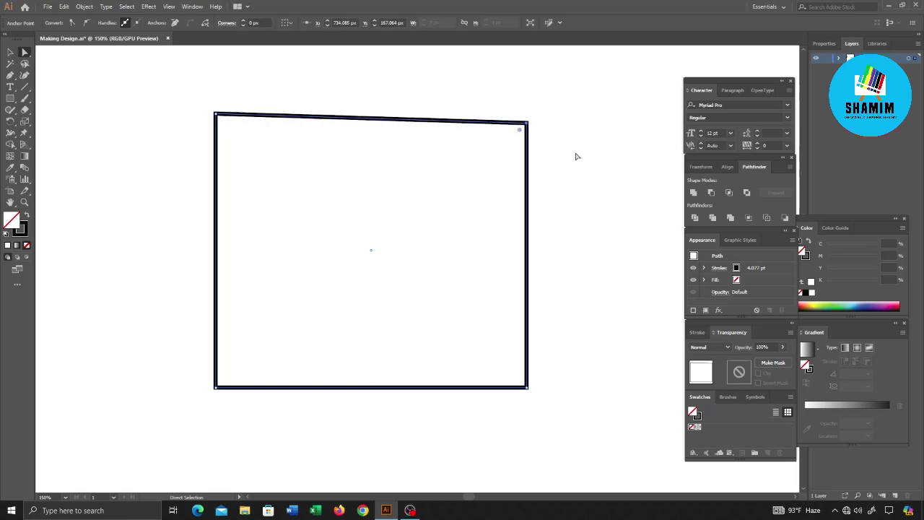
pyautogui.press('Down')
pyautogui.press('Down')
pyautogui.press('Down')
pyautogui.press('Down')
pyautogui.press('Down')
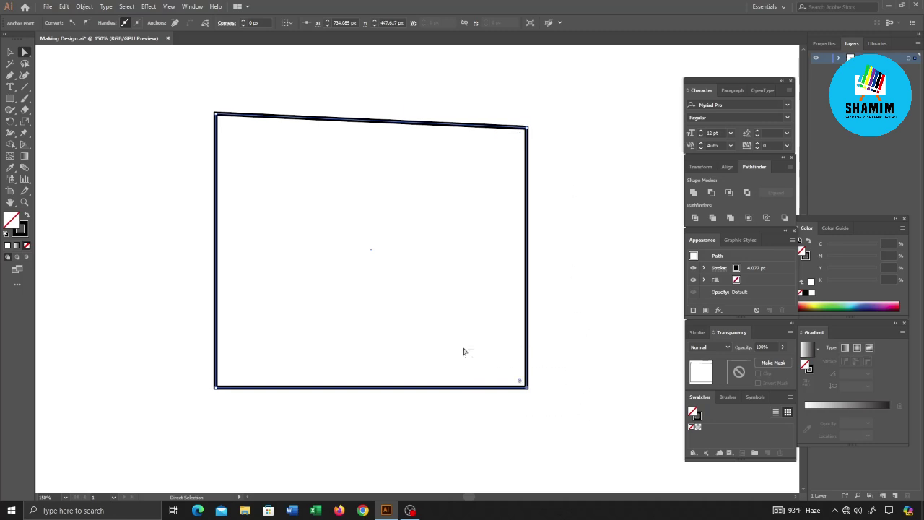
pyautogui.press('Up')
pyautogui.press('Up')
pyautogui.press('Up')
pyautogui.press('Up')
pyautogui.press('Up')
pyautogui.press('Up')
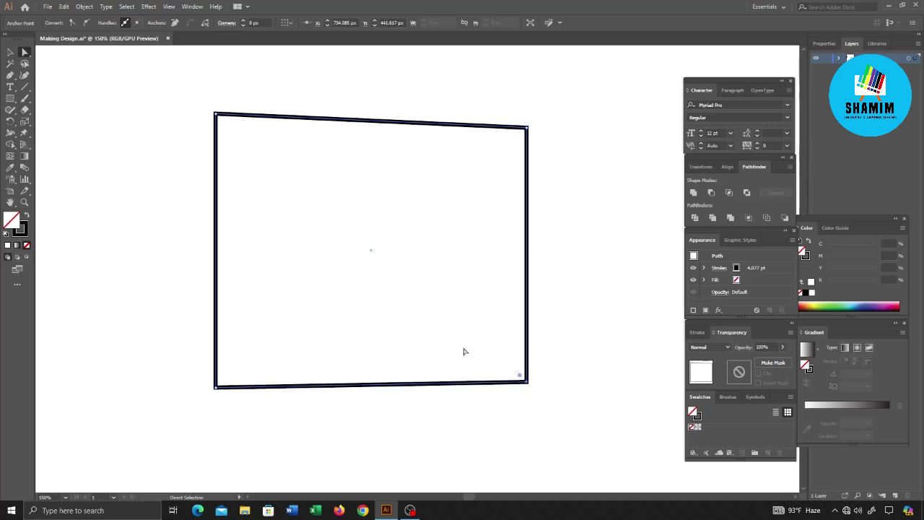
pyautogui.press('Up')
pyautogui.press('Up')
pyautogui.press('Up')
pyautogui.press('Up')
pyautogui.press('Up')
pyautogui.press('Up')
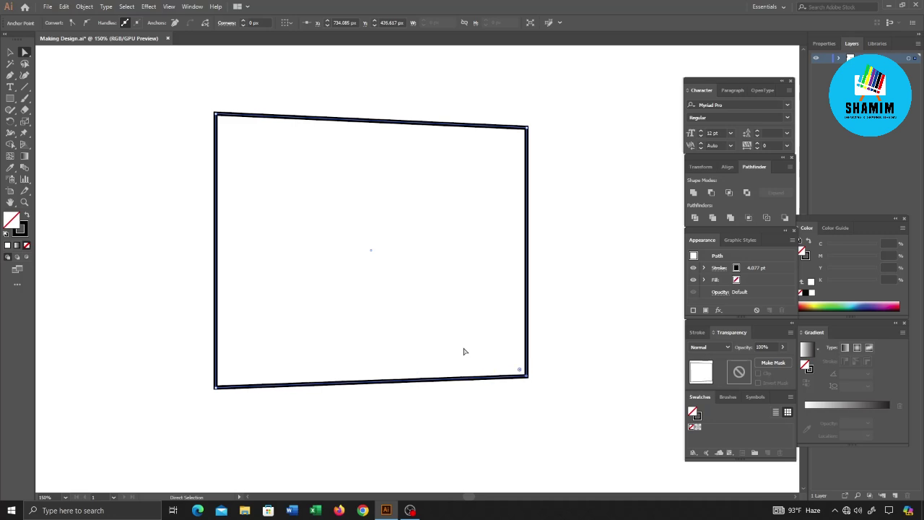
pyautogui.press('Up')
pyautogui.press('Up')
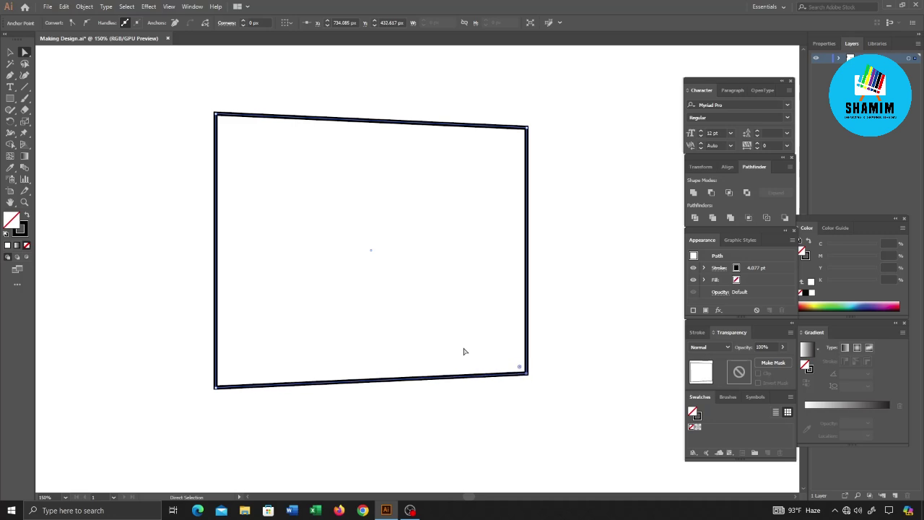
pyautogui.click(10, 52)
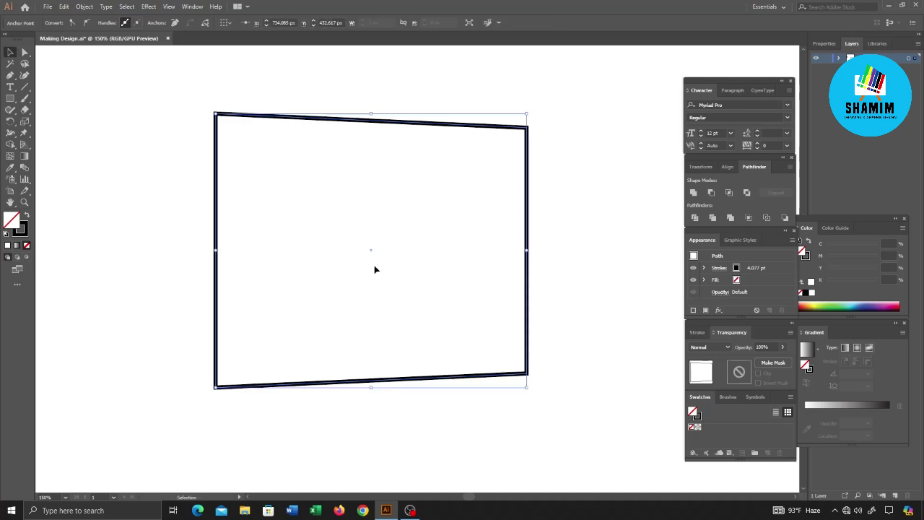
pyautogui.click(10, 98)
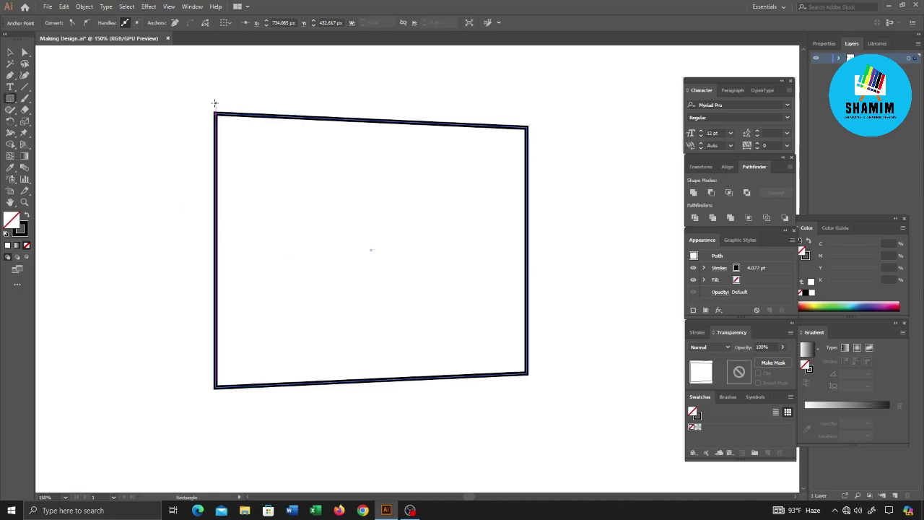
# - Draw a tall narrow rectangle over the panel's left edge and copy it to the right side
pyautogui.moveTo(216, 103); pyautogui.dragTo(309, 416)
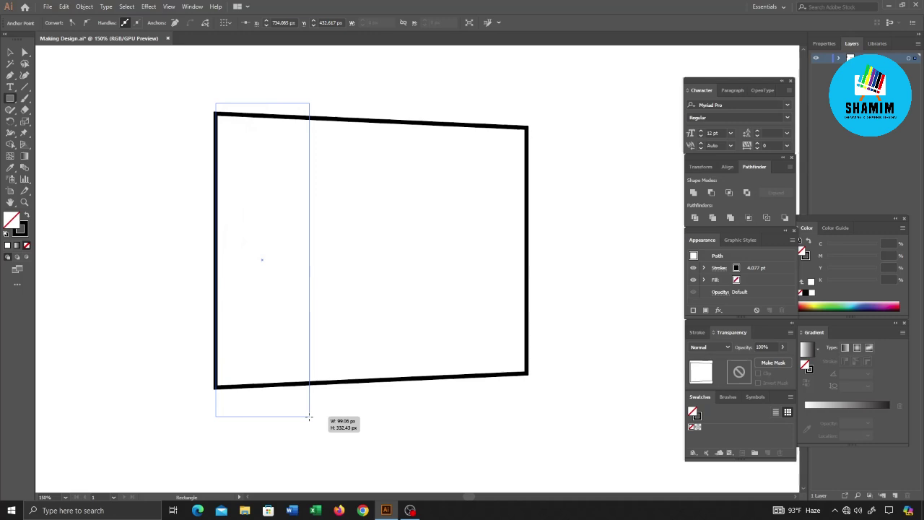
pyautogui.moveTo(308, 417); pyautogui.dragTo(308, 416)
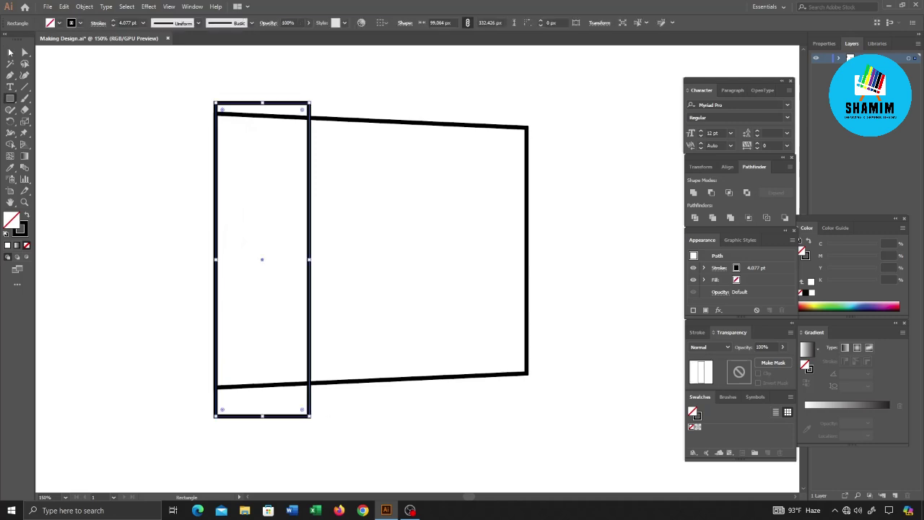
pyautogui.click(10, 52)
pyautogui.click(270, 197)
pyautogui.moveTo(311, 241); pyautogui.dragTo(529, 230)
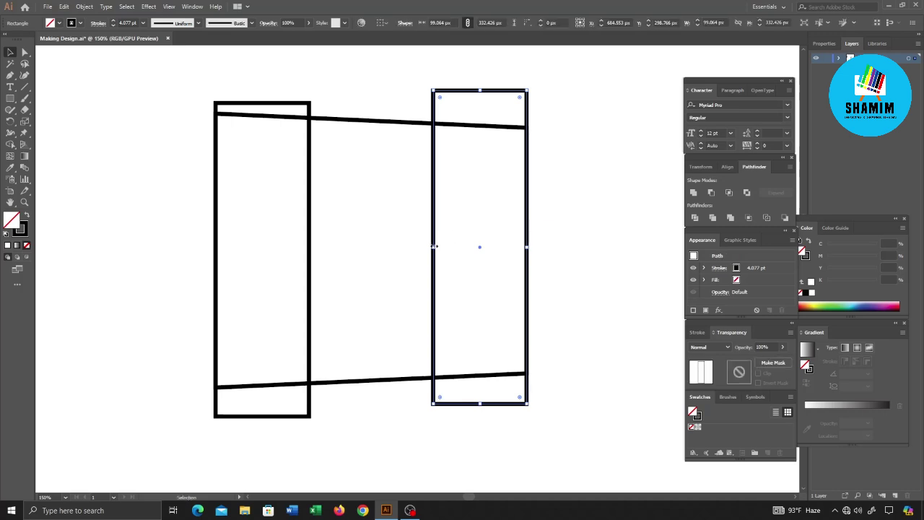
# - Narrow the right rectangle and place a copy of it between the outer two
pyautogui.click(311, 252)
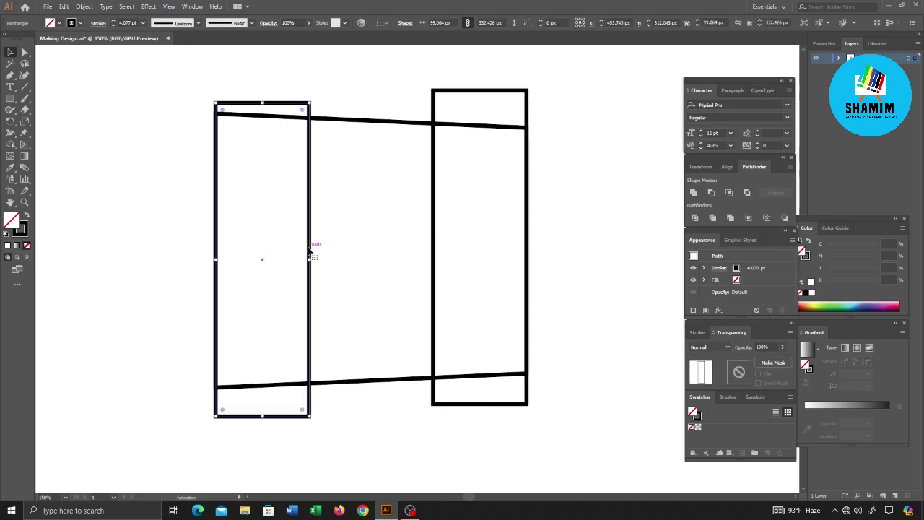
pyautogui.click(434, 262)
pyautogui.moveTo(433, 247); pyautogui.dragTo(438, 247)
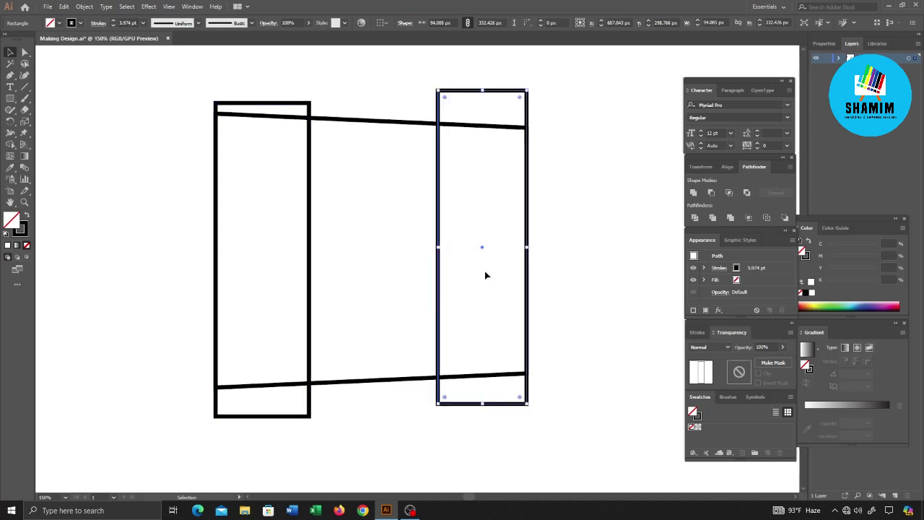
pyautogui.click(518, 305)
pyautogui.moveTo(438, 306); pyautogui.dragTo(334, 311)
pyautogui.moveTo(265, 242)
pyautogui.mouseDown()
pyautogui.moveTo(452, 286)
pyautogui.moveTo(480, 206)
pyautogui.mouseUp()
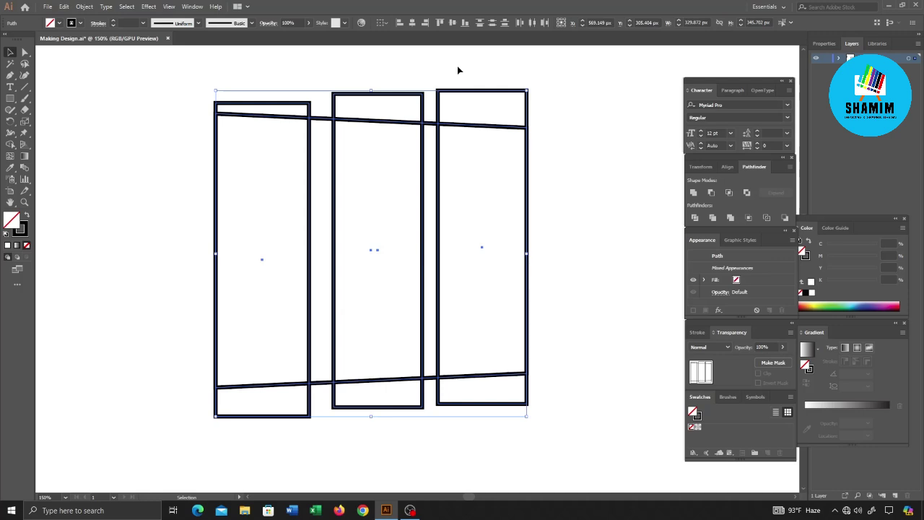
# - Align the left rectangle to the panel's left edge and the right rectangle to its right edge
pyautogui.moveTo(259, 74); pyautogui.dragTo(293, 203)
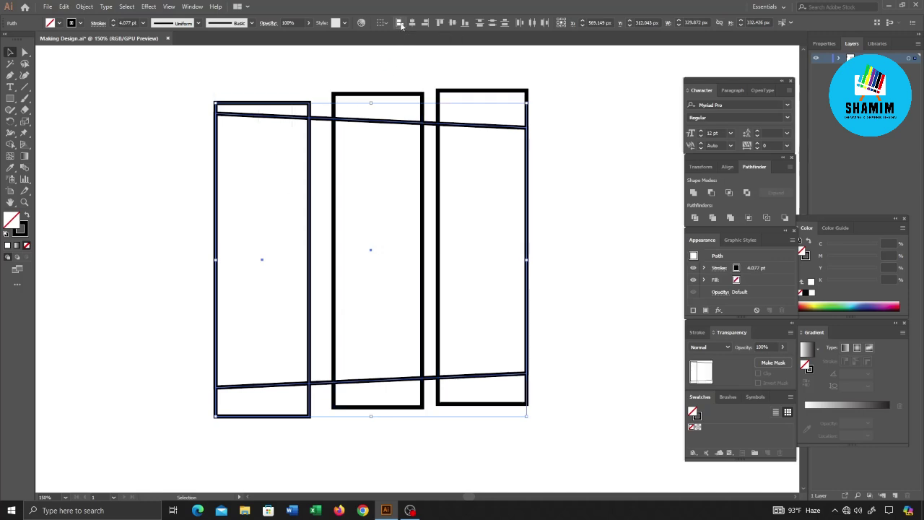
pyautogui.click(400, 25)
pyautogui.click(489, 120)
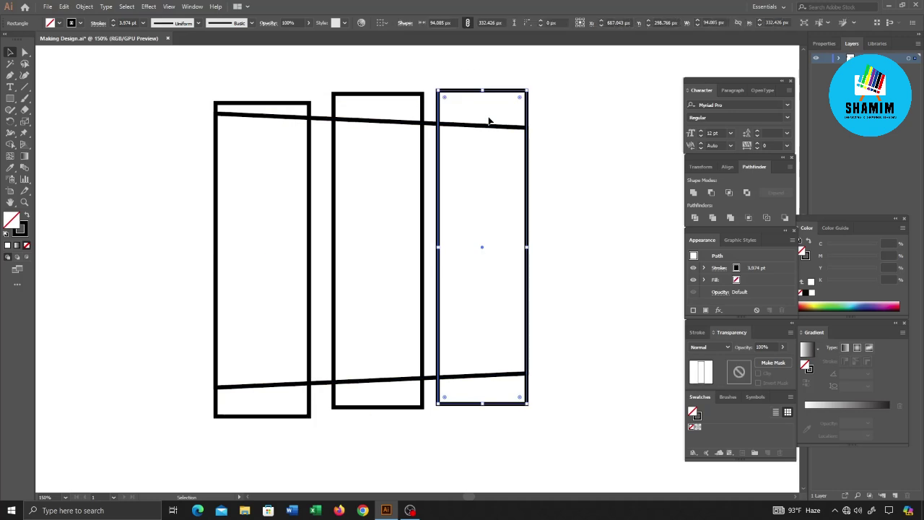
pyautogui.press('Left')
pyautogui.press('Left')
pyautogui.moveTo(549, 130); pyautogui.dragTo(466, 231)
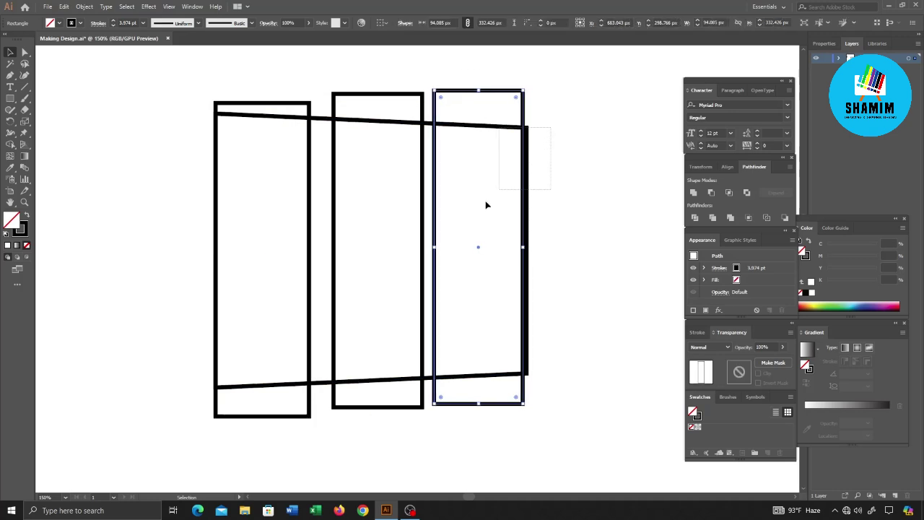
pyautogui.click(426, 23)
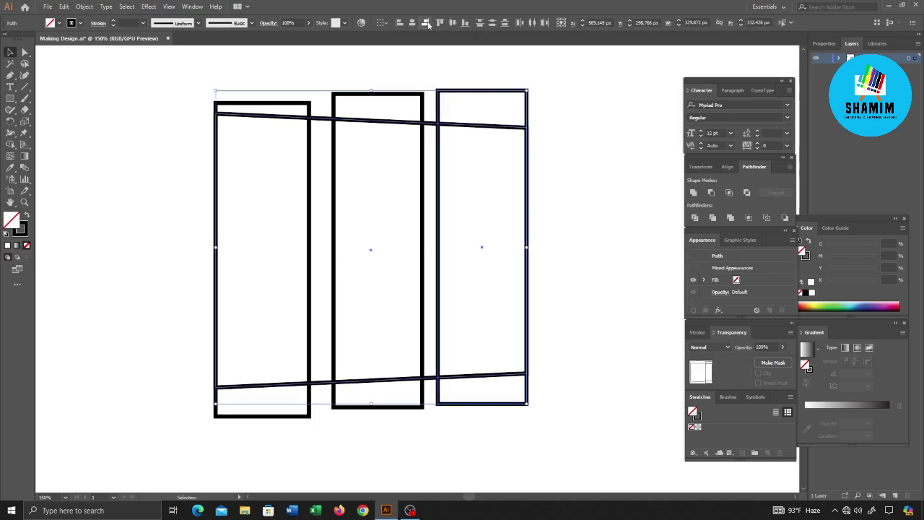
# - Space the three tall rectangles evenly with Horizontal Distribute Center
pyautogui.moveTo(270, 91); pyautogui.dragTo(481, 113)
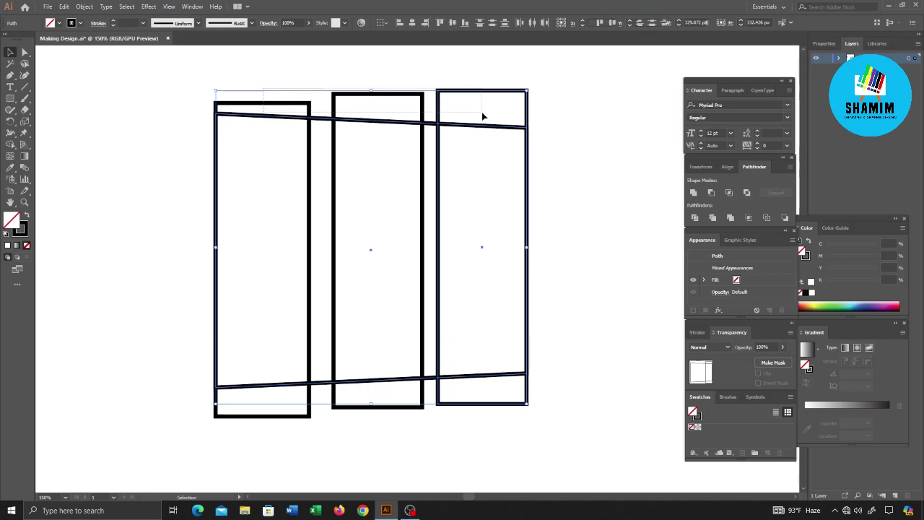
pyautogui.click(413, 23)
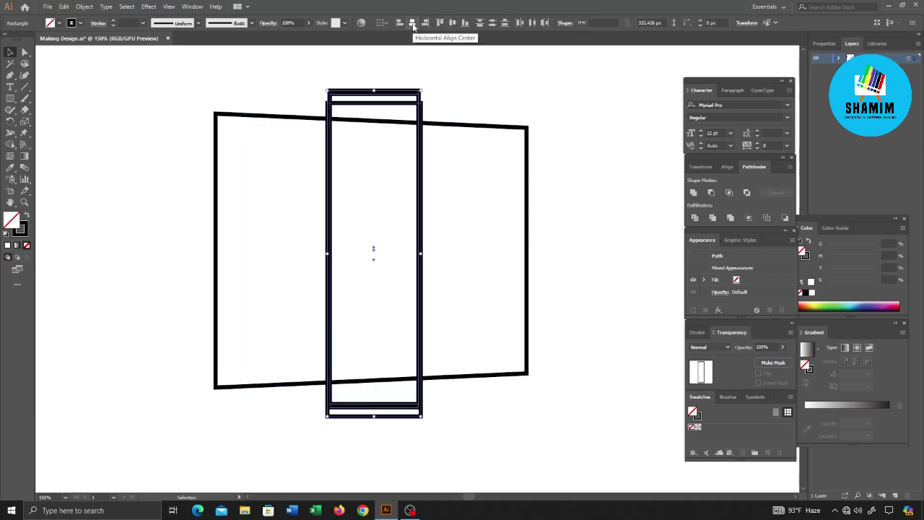
pyautogui.hotkey('ctrl', 'z')
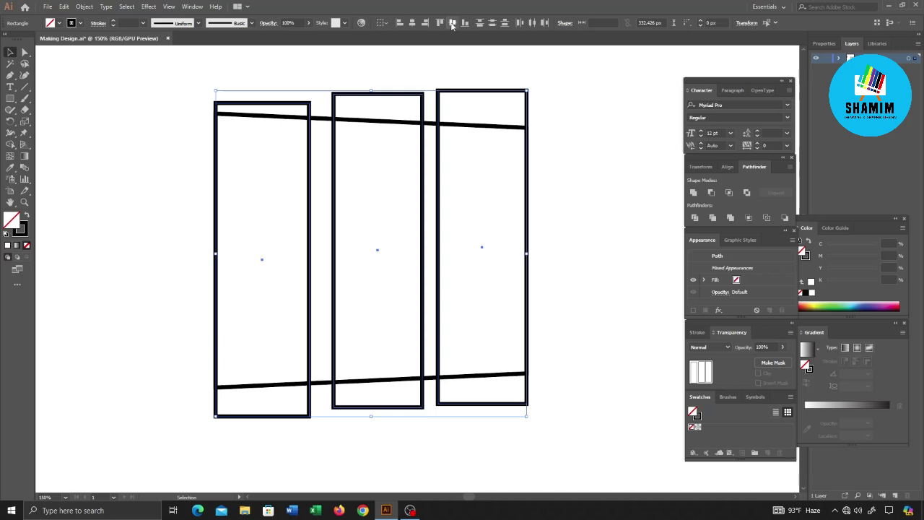
pyautogui.click(518, 23)
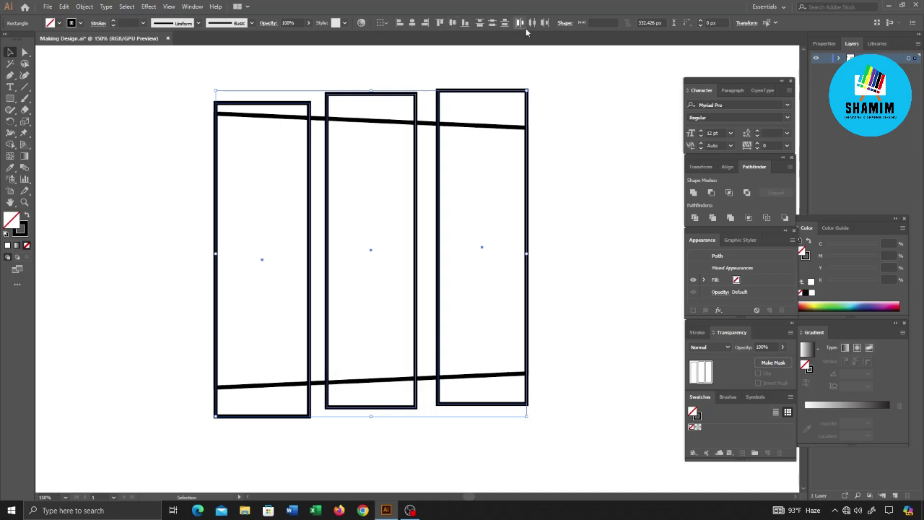
pyautogui.click(606, 196)
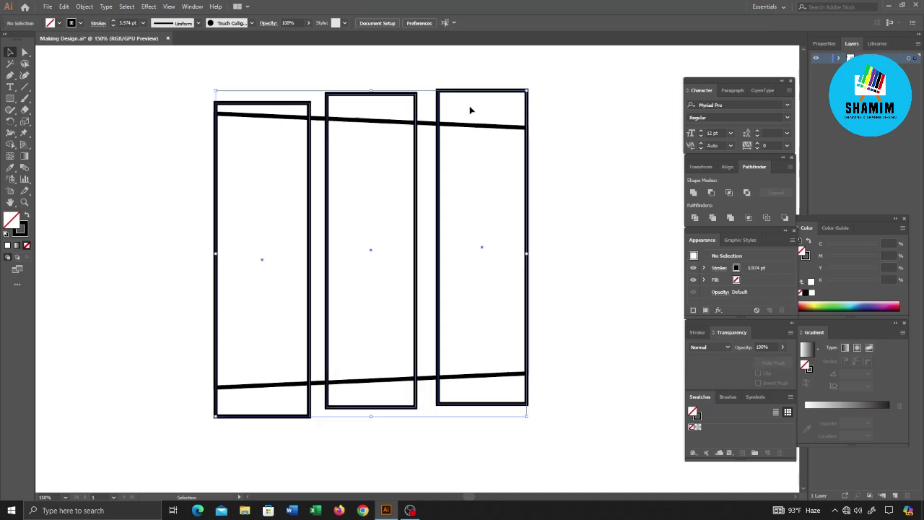
pyautogui.hotkey('ctrl', 'a')
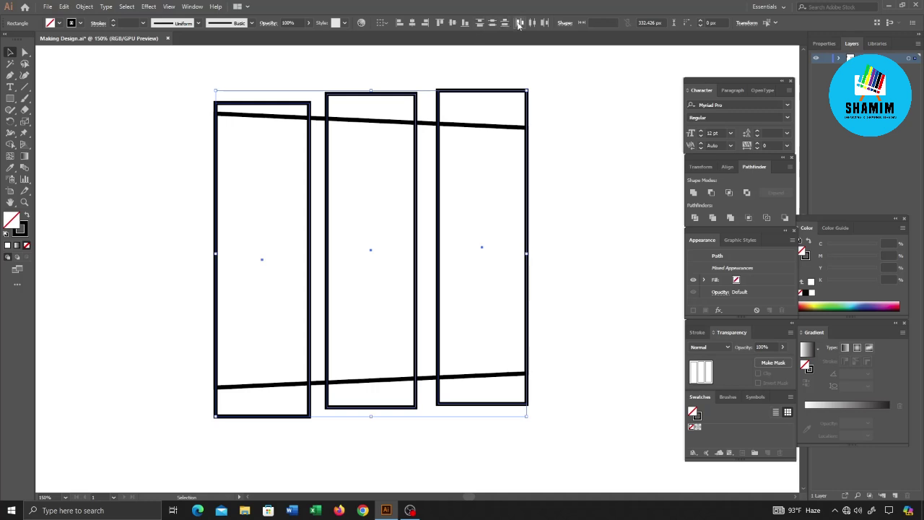
pyautogui.click(597, 174)
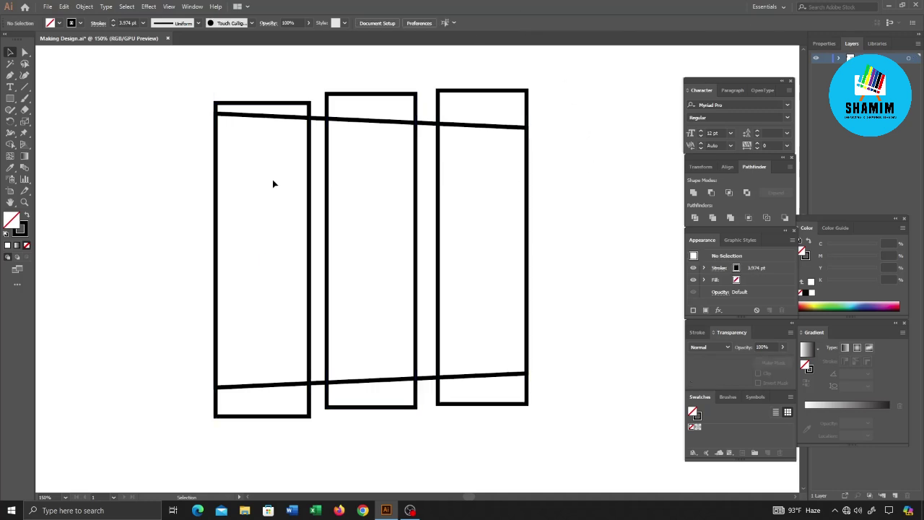
# - Pen the M's top V notch, then run the outline down the right edge to the bottom-right corner
pyautogui.click(10, 75)
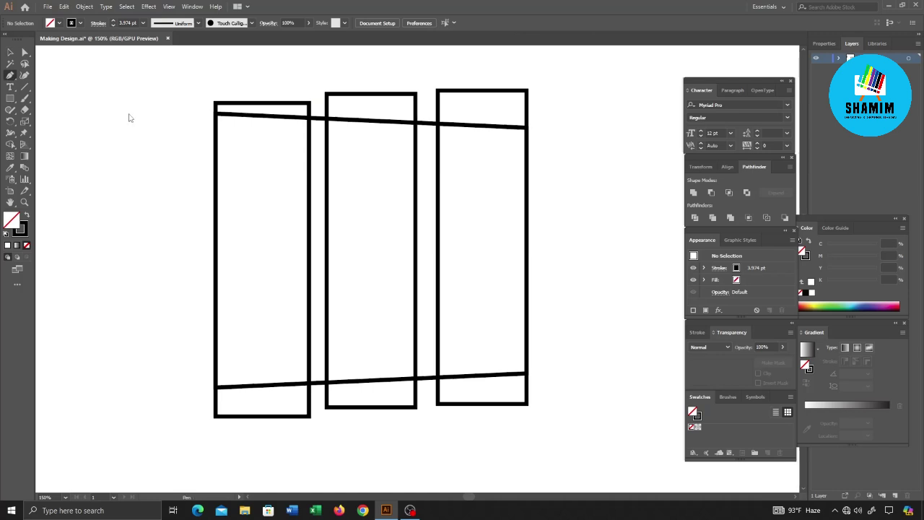
pyautogui.click(309, 116)
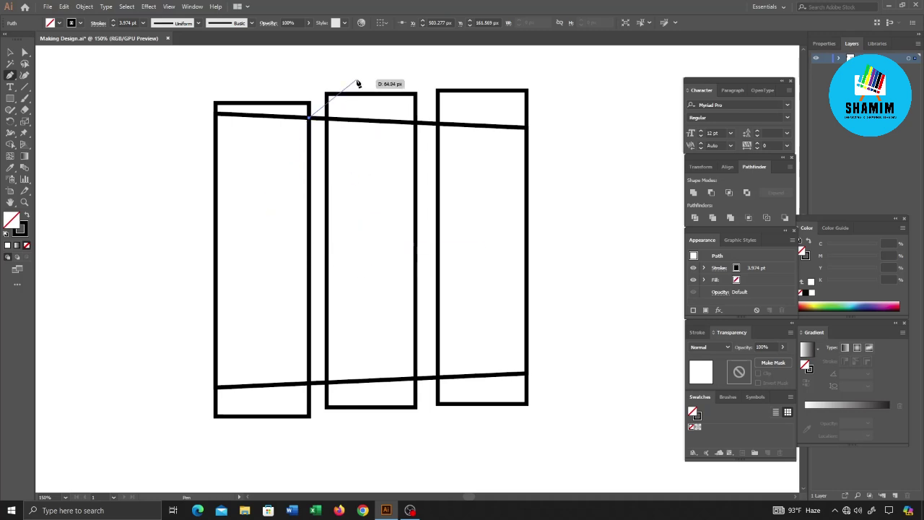
pyautogui.click(370, 249)
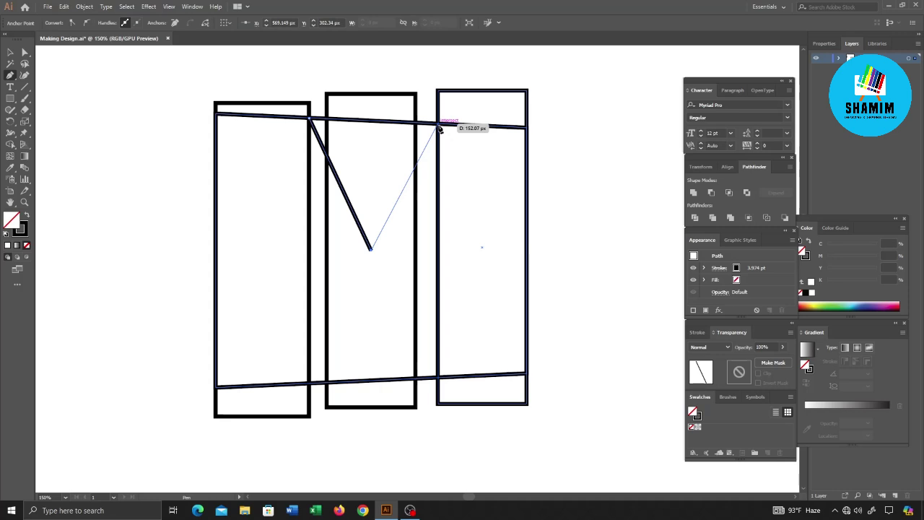
pyautogui.click(438, 127)
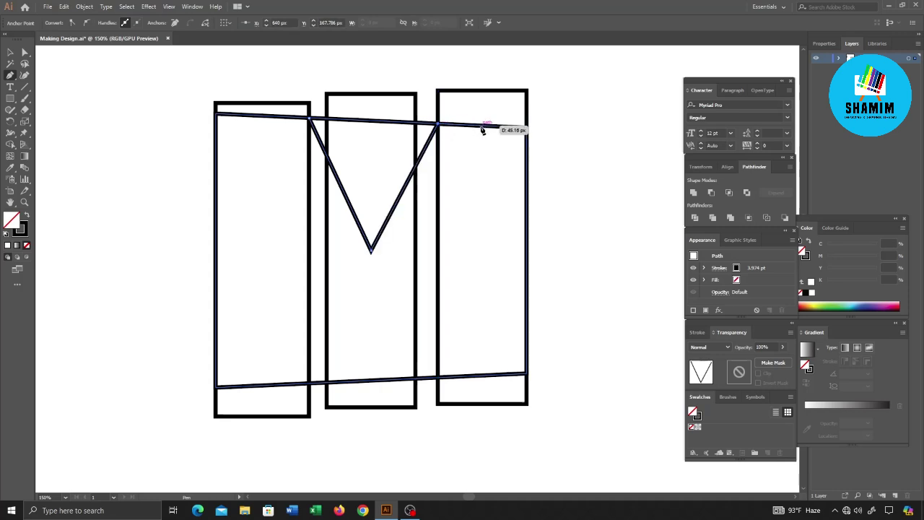
pyautogui.click(526, 128)
pyautogui.click(526, 373)
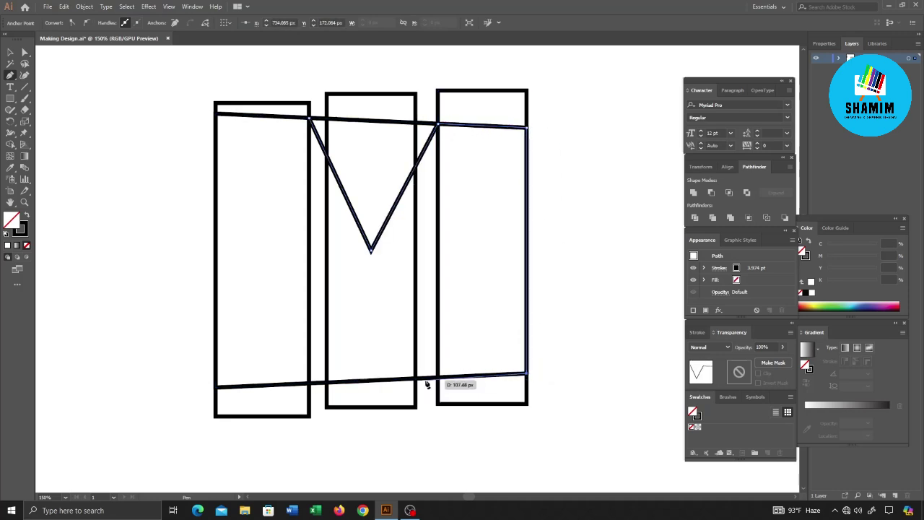
pyautogui.click(437, 376)
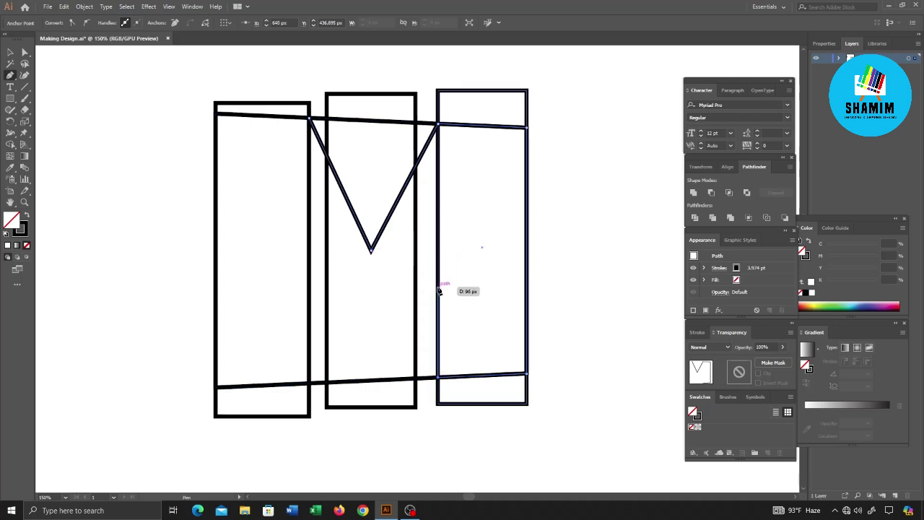
# - Trace the right leg's inner edge, the bottom notch, and up the left leg to the top anchor
pyautogui.click(438, 287)
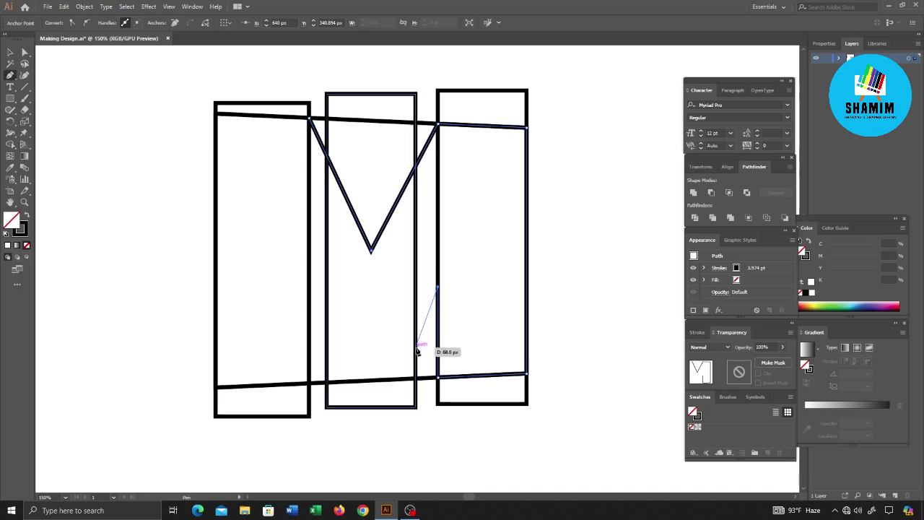
pyautogui.click(433, 368)
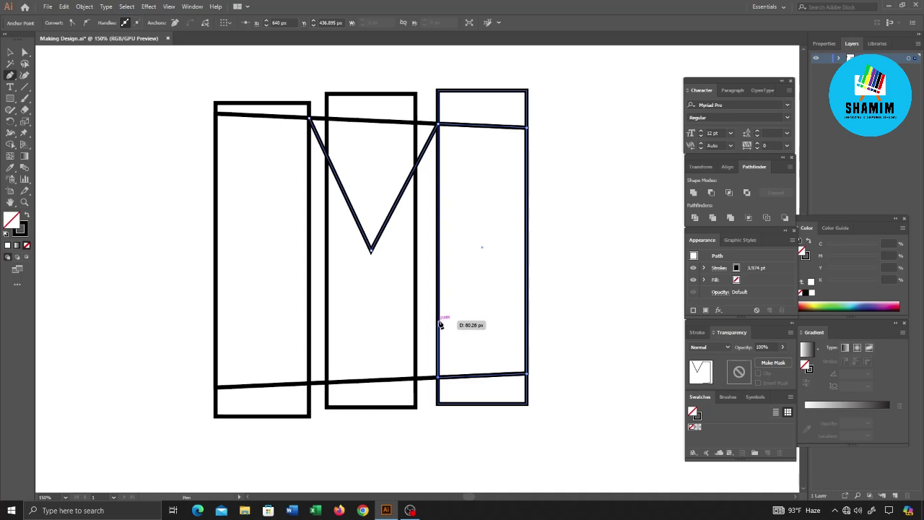
pyautogui.click(439, 322)
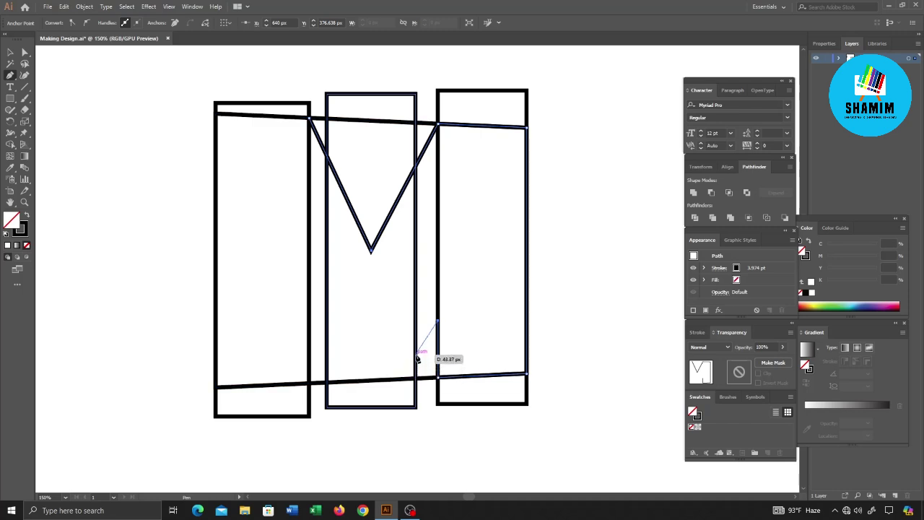
pyautogui.click(416, 355)
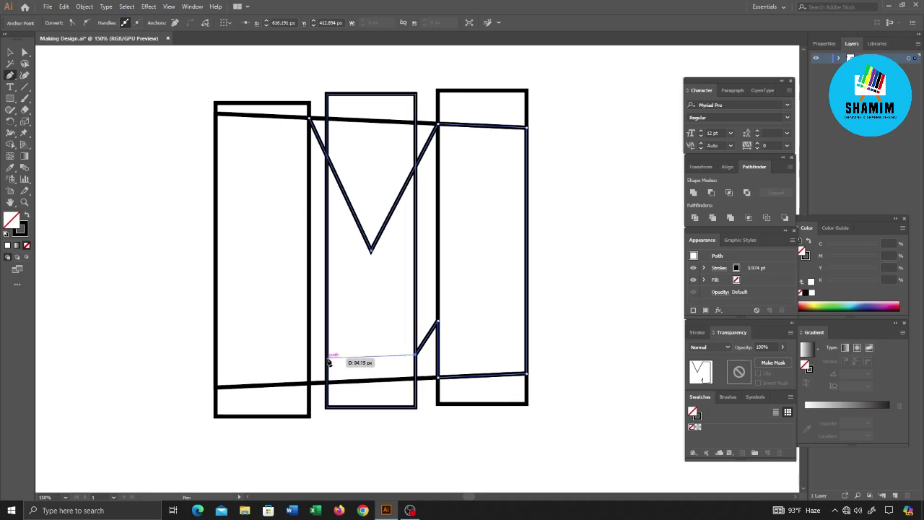
pyautogui.click(327, 357)
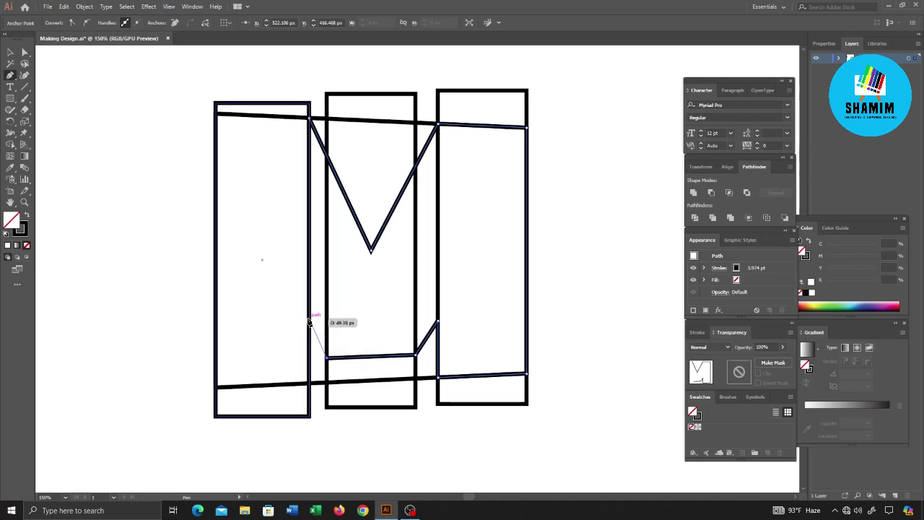
pyautogui.click(309, 309)
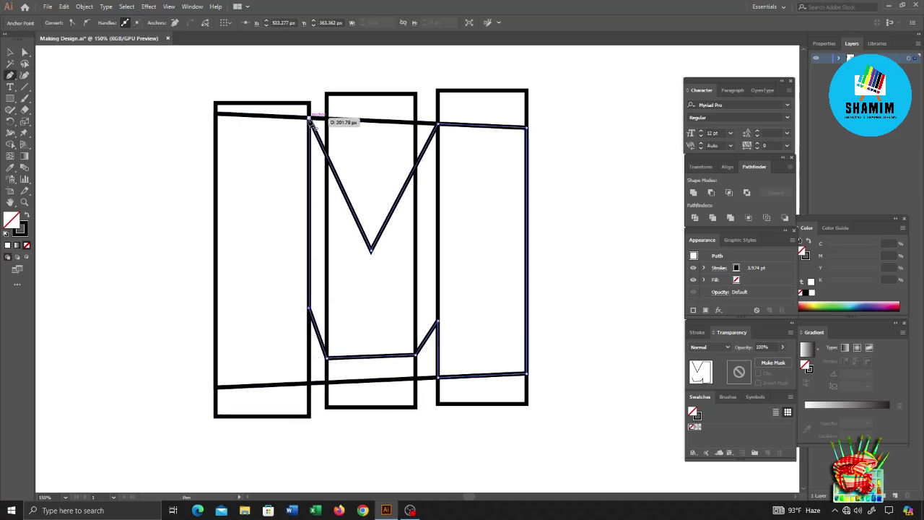
pyautogui.click(309, 116)
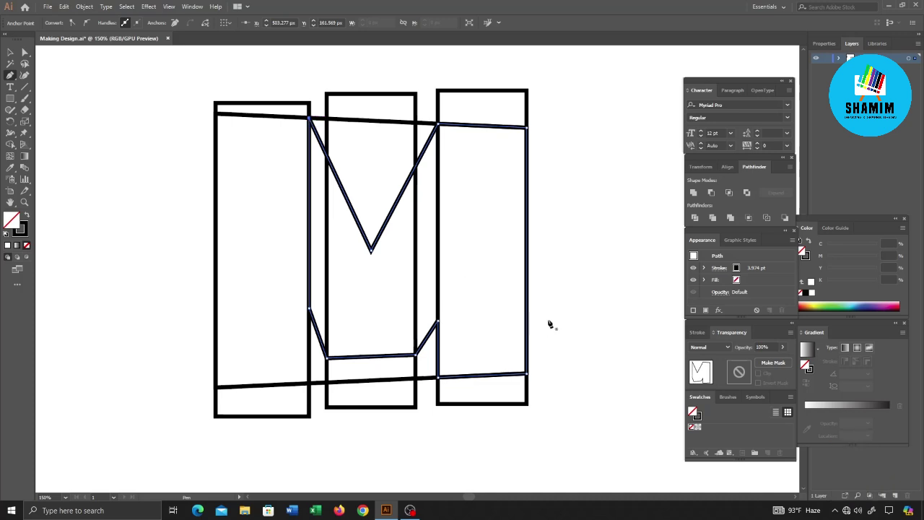
# - Extend the outline to the bottom-left corner and up the left edge to close the M, then select everything
pyautogui.click(428, 97)
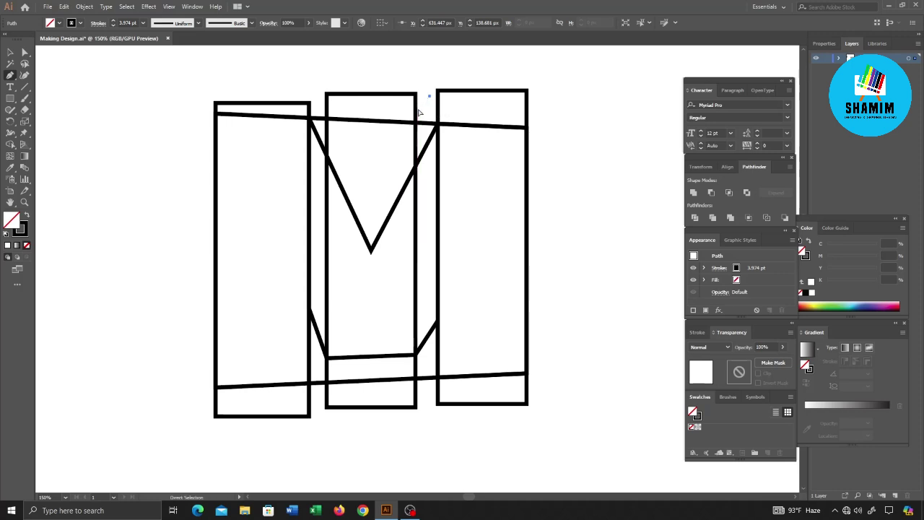
pyautogui.hotkey('ctrl', 'z')
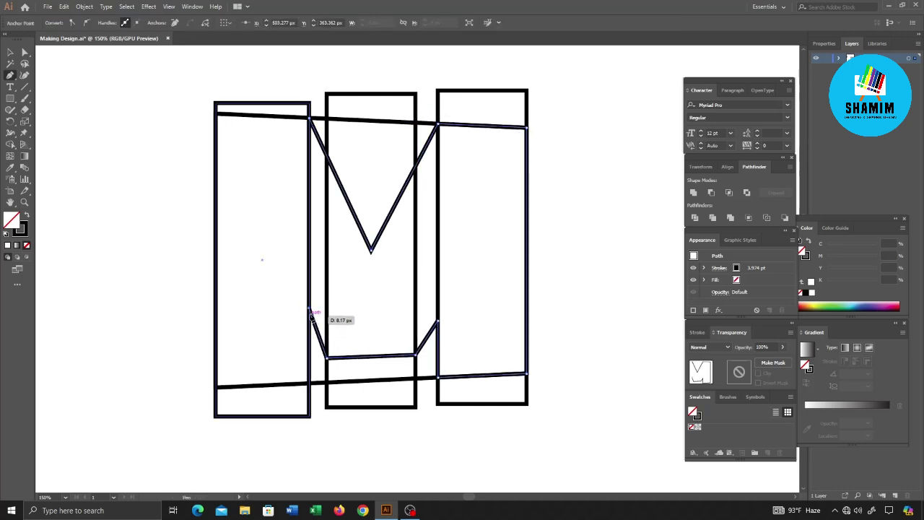
pyautogui.click(311, 311)
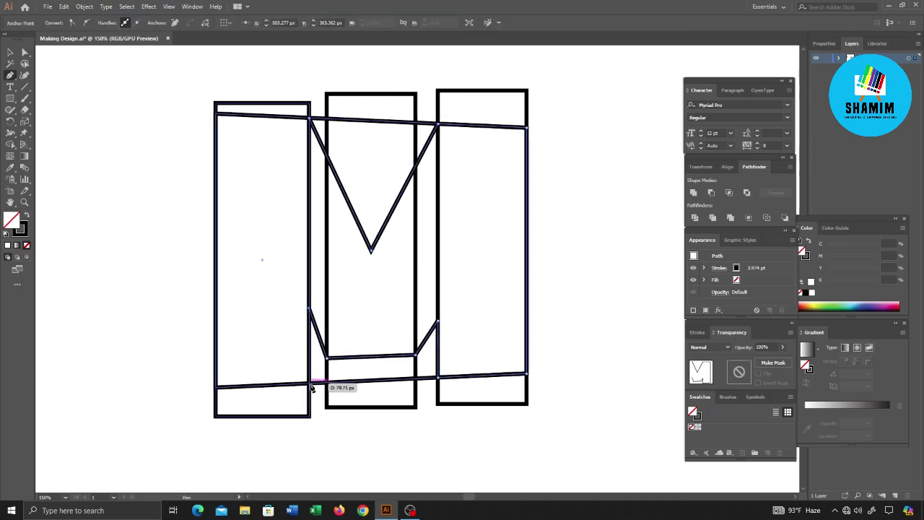
pyautogui.click(216, 388)
pyautogui.click(216, 114)
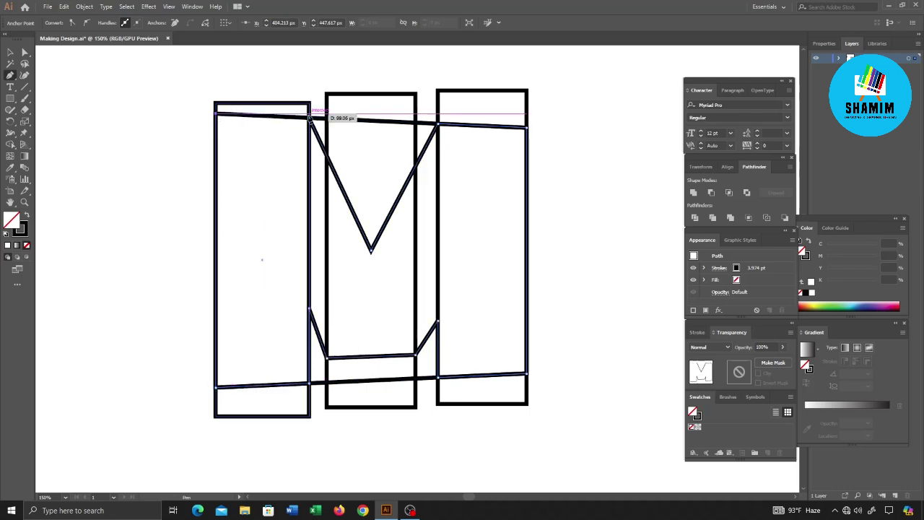
pyautogui.click(309, 115)
pyautogui.click(10, 52)
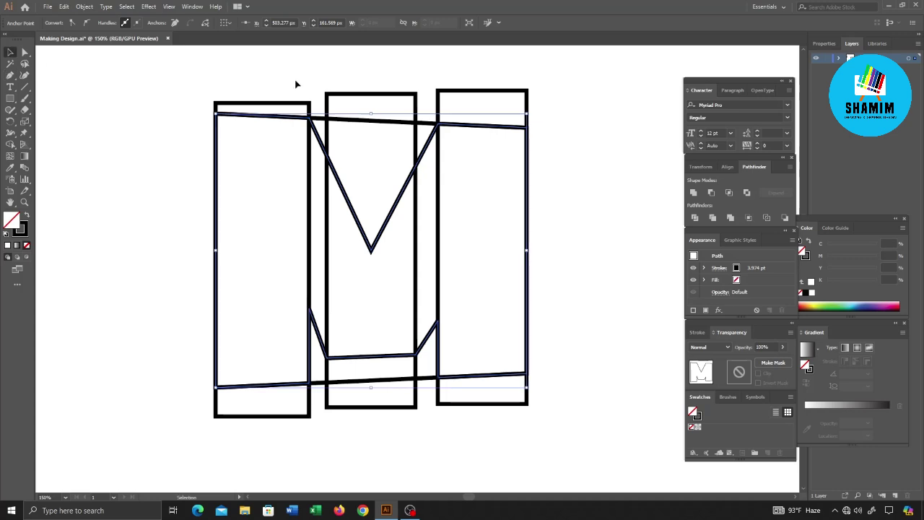
pyautogui.moveTo(295, 85); pyautogui.dragTo(502, 112)
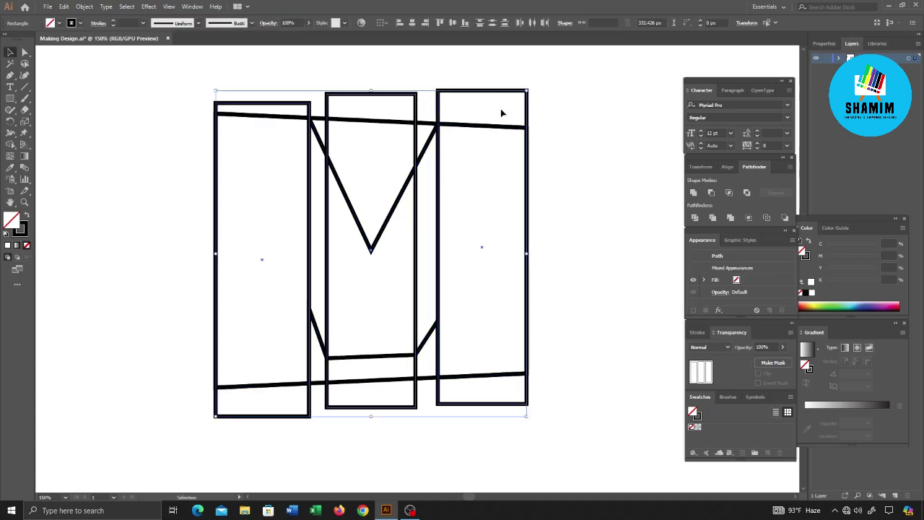
# - Delete the helper rectangles and frame, leaving only the M outline selected
pyautogui.press('Delete')
pyautogui.click(405, 122)
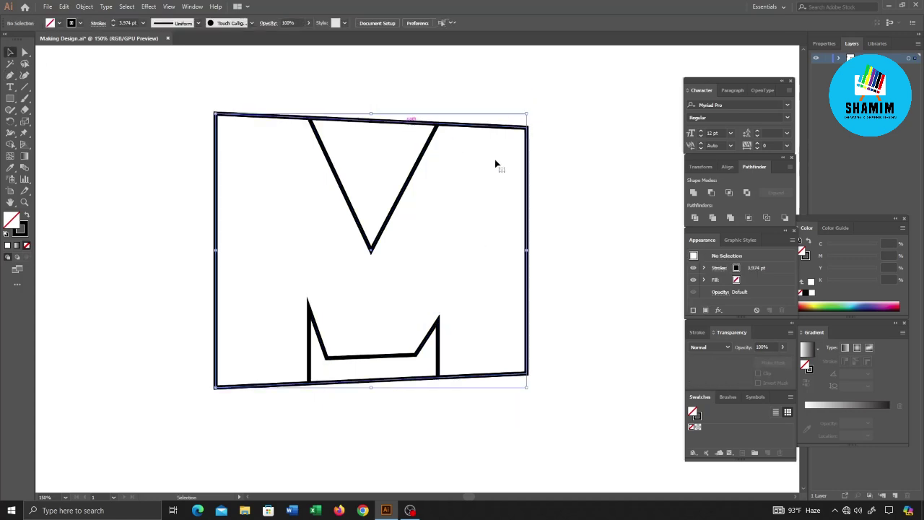
pyautogui.click(544, 179)
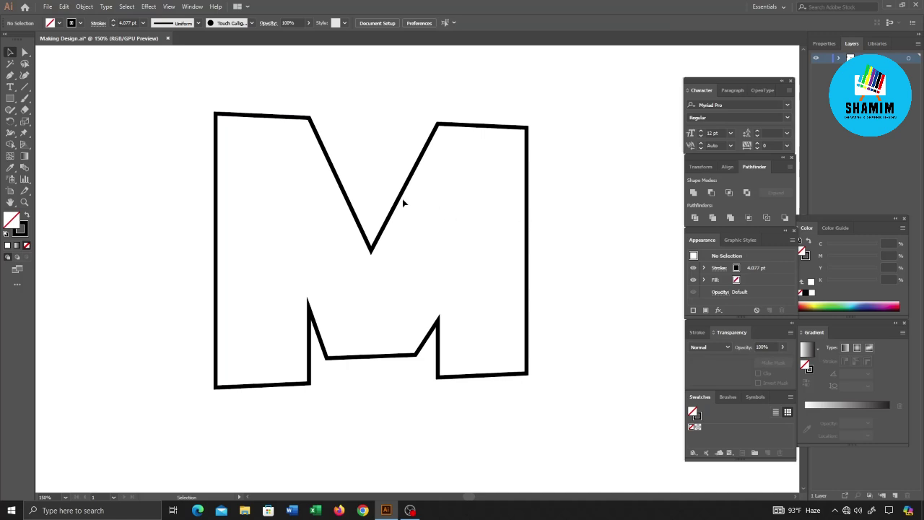
pyautogui.moveTo(400, 200); pyautogui.dragTo(442, 210)
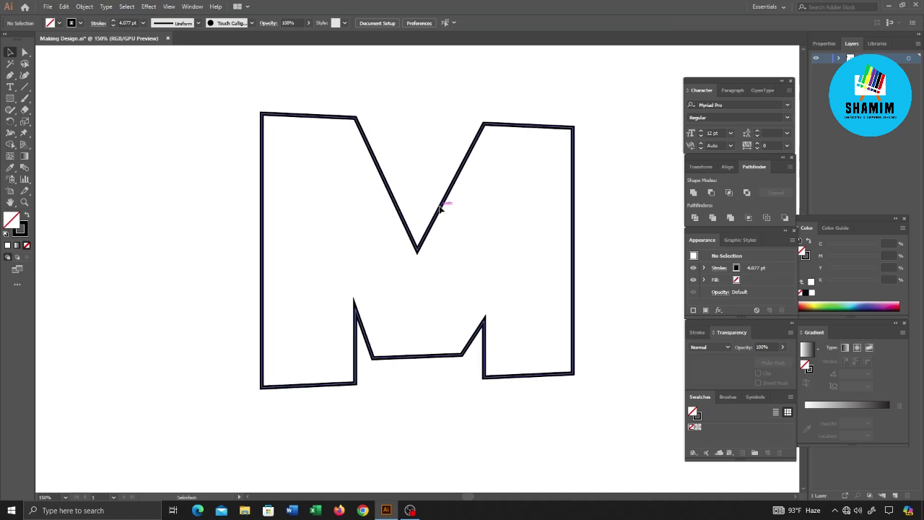
pyautogui.click(443, 210)
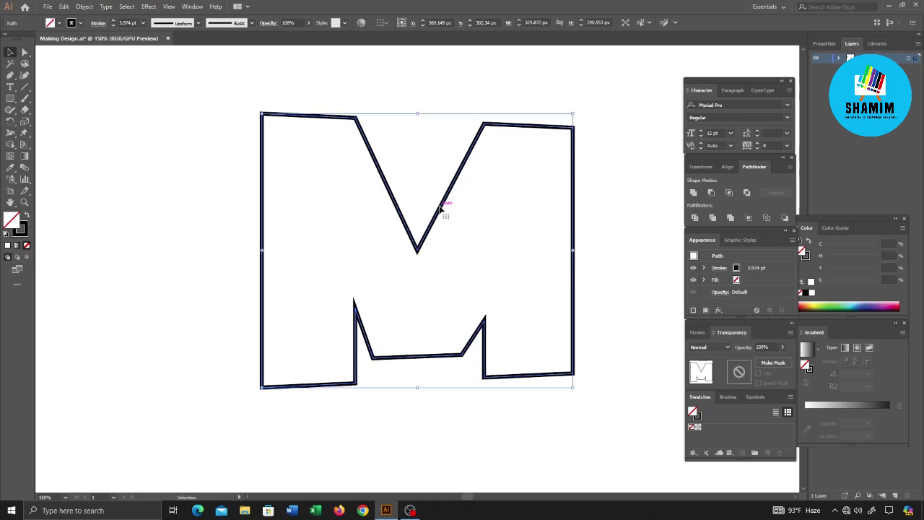
# - Duplicate the M outline and offset the copy two steps left and three steps down
pyautogui.press('Left')
pyautogui.press('Left')
pyautogui.press('Left')
pyautogui.press('Left')
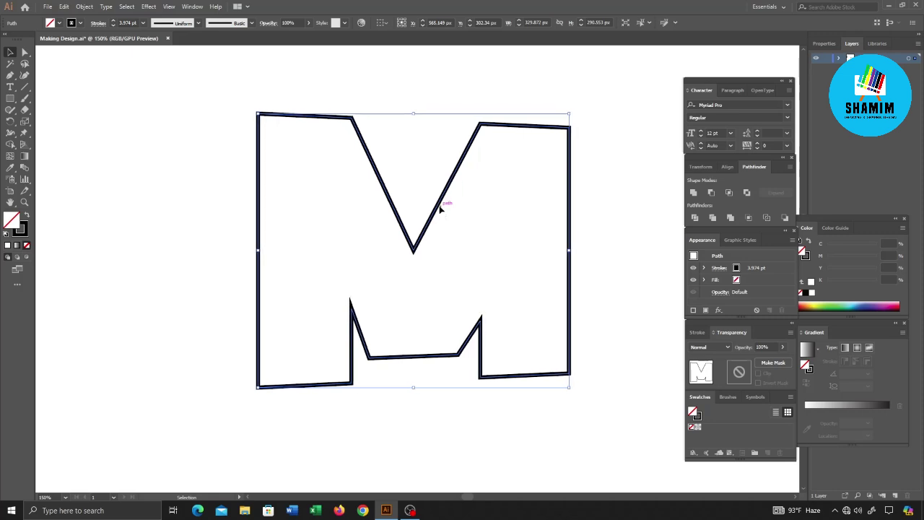
pyautogui.press('Left')
pyautogui.press('Left')
pyautogui.press('Left')
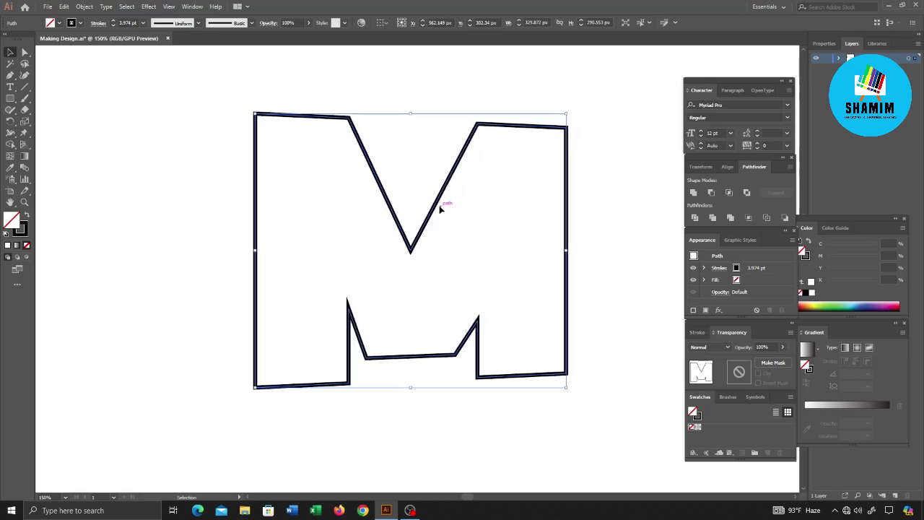
pyautogui.press('Down')
pyautogui.press('Down')
pyautogui.press('Down')
pyautogui.press('a')
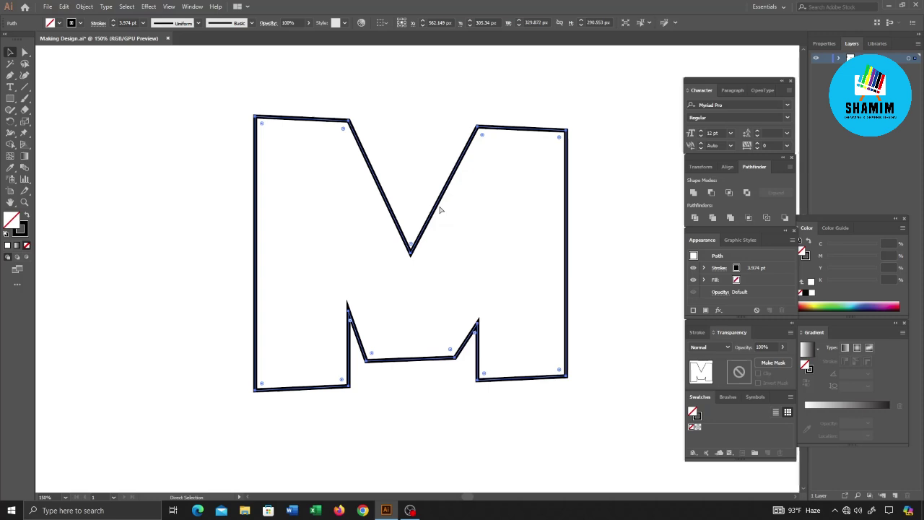
pyautogui.moveTo(441, 210); pyautogui.dragTo(441, 208)
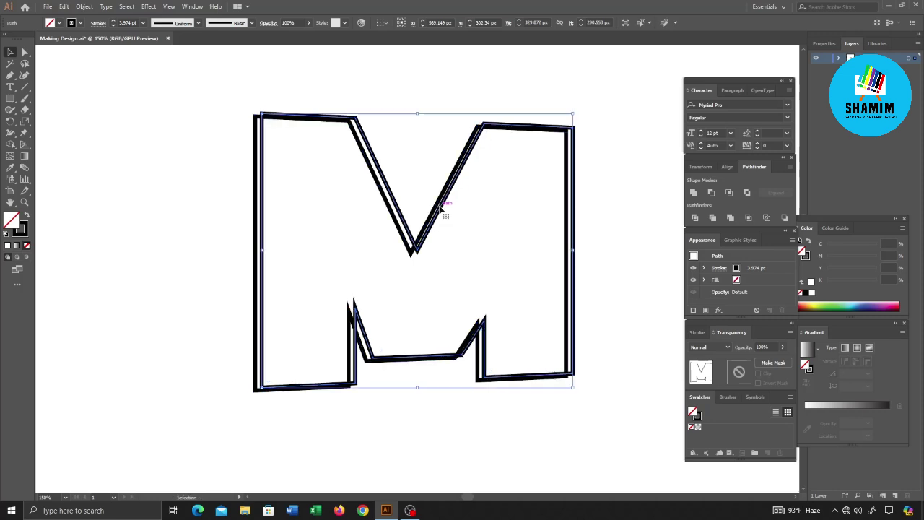
pyautogui.hotkey('ctrl', 'z')
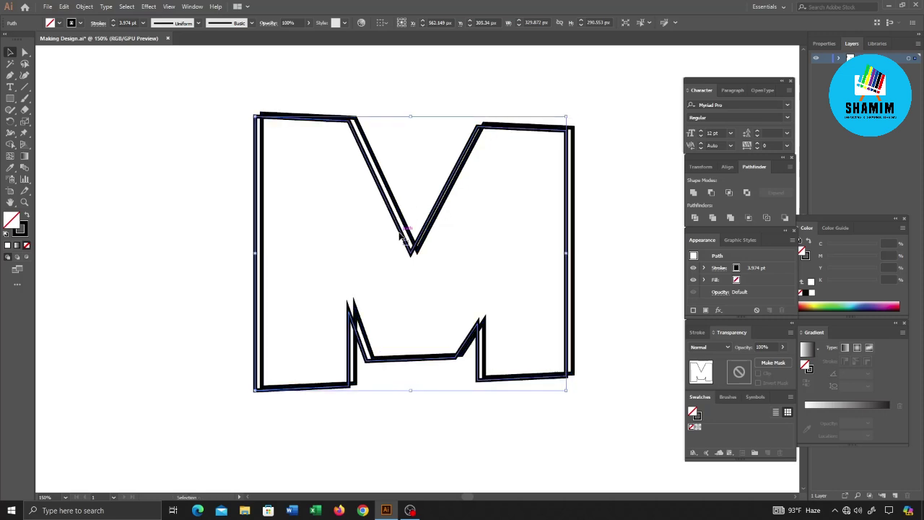
pyautogui.press('Left')
pyautogui.press('Left')
pyautogui.press('Left')
pyautogui.press('Left')
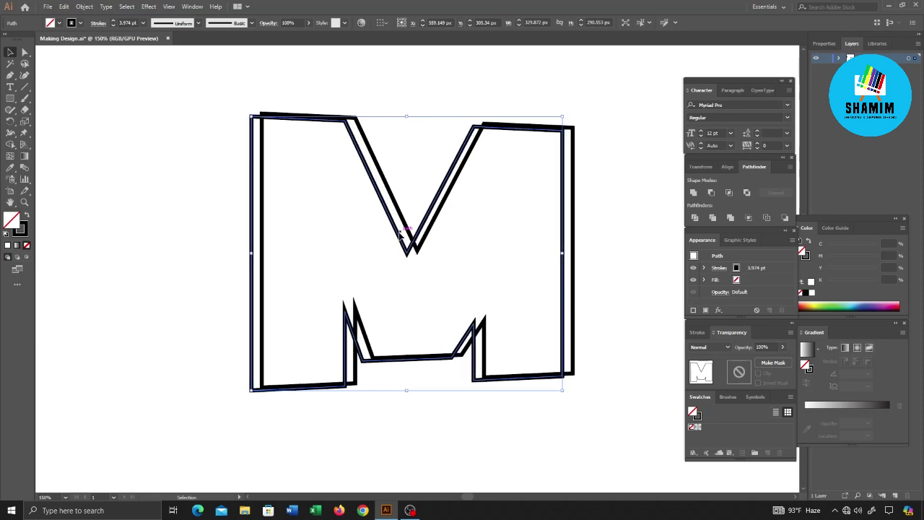
pyautogui.press('Left')
pyautogui.press('Left')
pyautogui.press('Down')
pyautogui.press('Down')
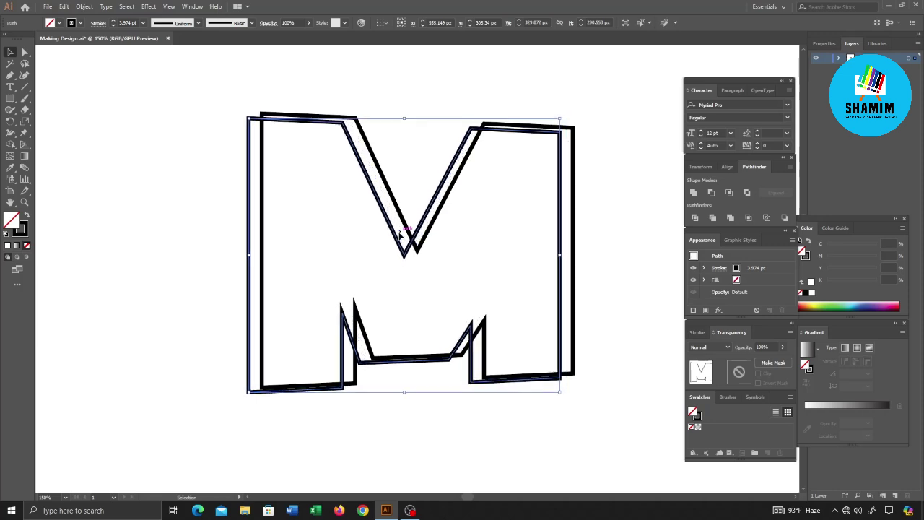
pyautogui.press('Down')
pyautogui.press('Down')
pyautogui.press('Down')
pyautogui.press('Down')
pyautogui.press('Down')
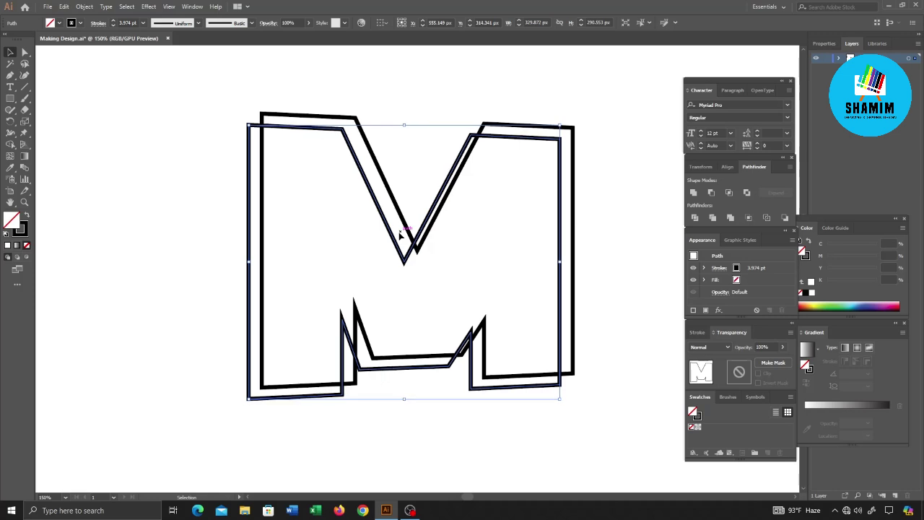
pyautogui.press('Down')
pyautogui.press('Down')
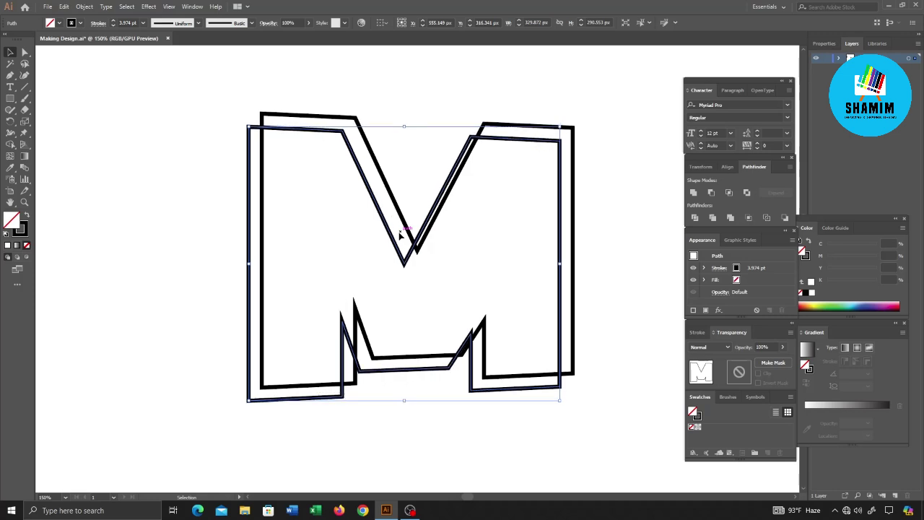
pyautogui.click(433, 436)
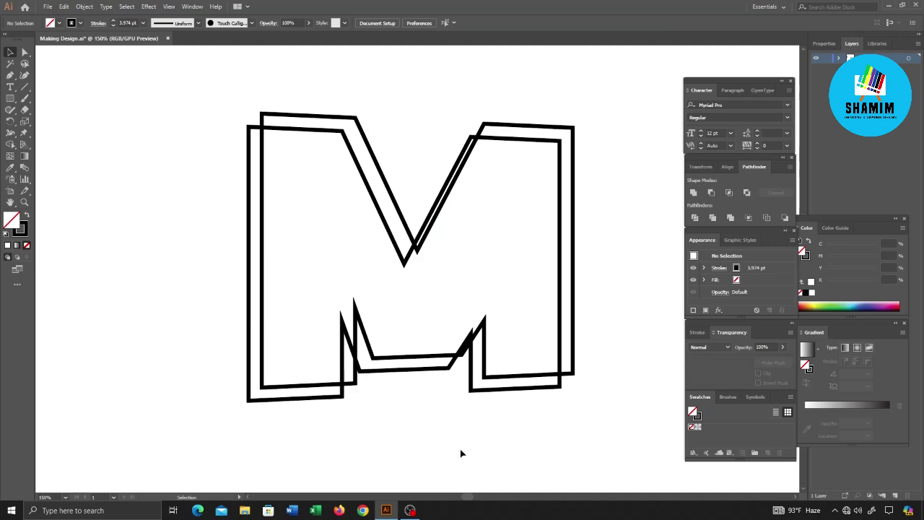
# - Bring the front M to the front and copy the sample gray gradient onto it
pyautogui.click(361, 143)
pyautogui.rightClick(360, 143)
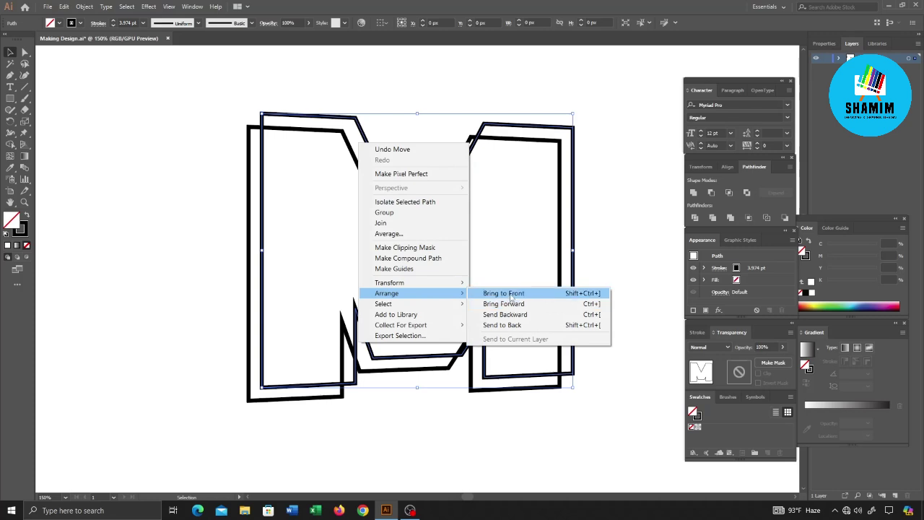
pyautogui.click(503, 293)
pyautogui.hotkey('ctrl', '-')
pyautogui.hotkey('ctrl', '-')
pyautogui.click(12, 169)
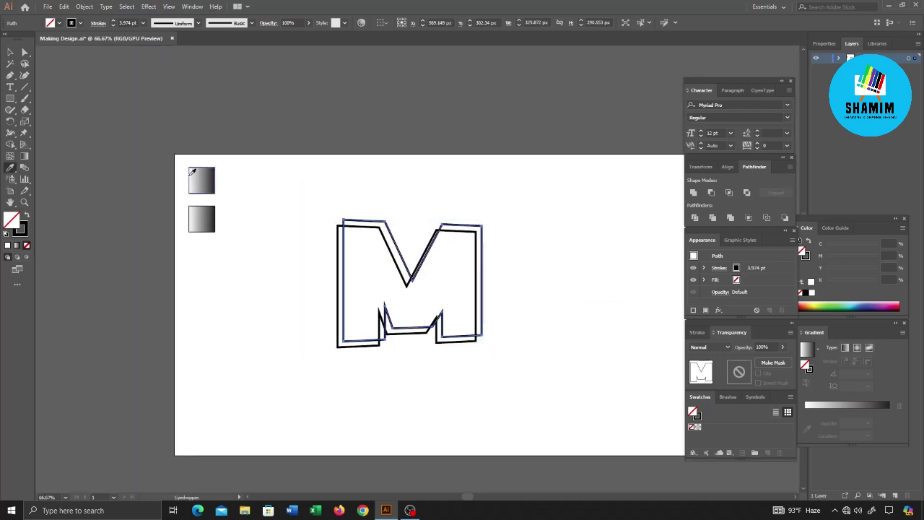
pyautogui.click(202, 179)
pyautogui.hotkey('ctrl', '+')
pyautogui.scroll(1, 450, 267)
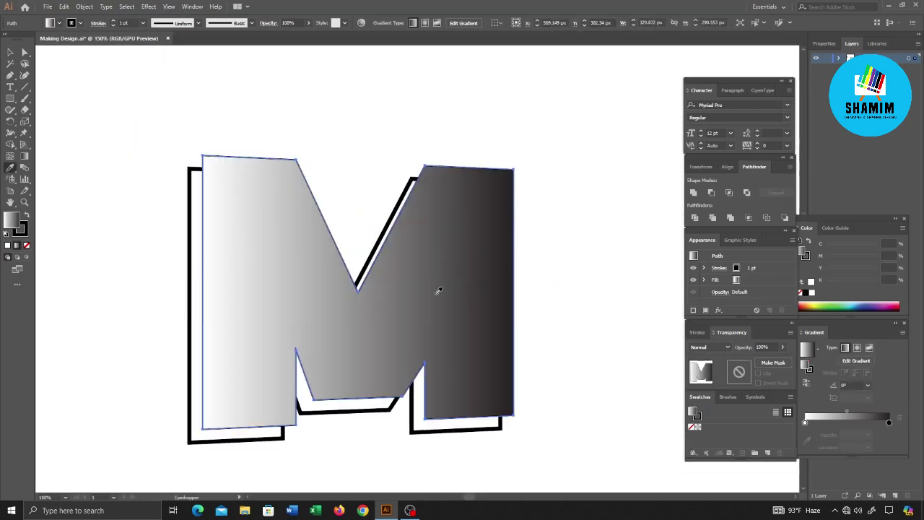
# - Give the M a 3 pt stroke and angle its gradient darker left to lighter right
pyautogui.click(143, 23)
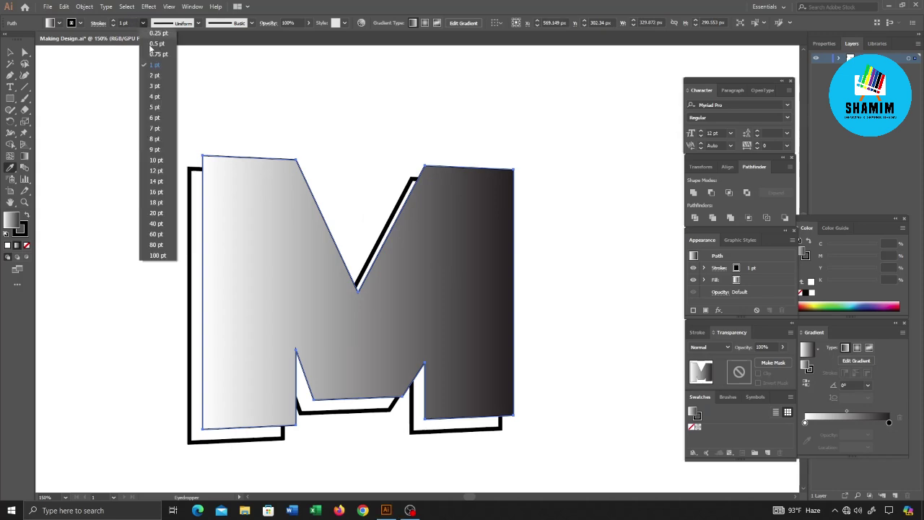
pyautogui.click(154, 86)
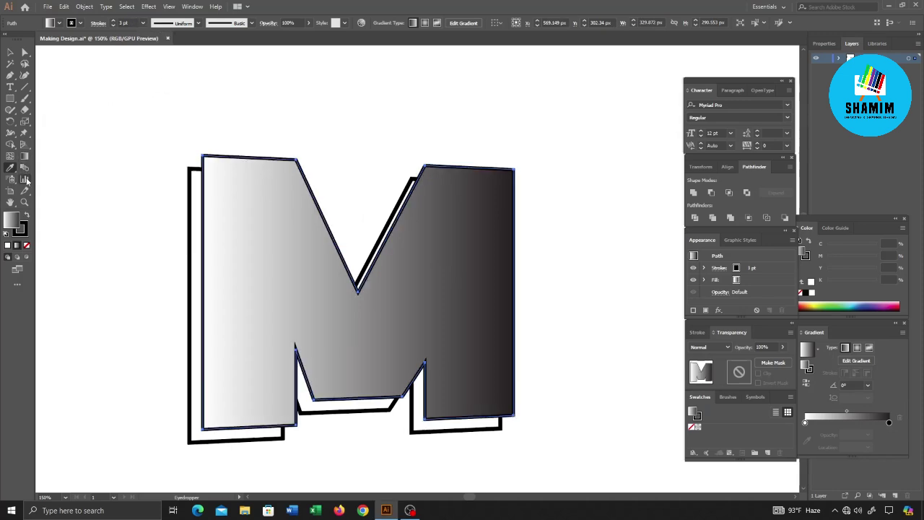
pyautogui.click(25, 156)
pyautogui.moveTo(543, 239)
pyautogui.mouseDown()
pyautogui.moveTo(207, 305)
pyautogui.moveTo(66, 344)
pyautogui.mouseUp()
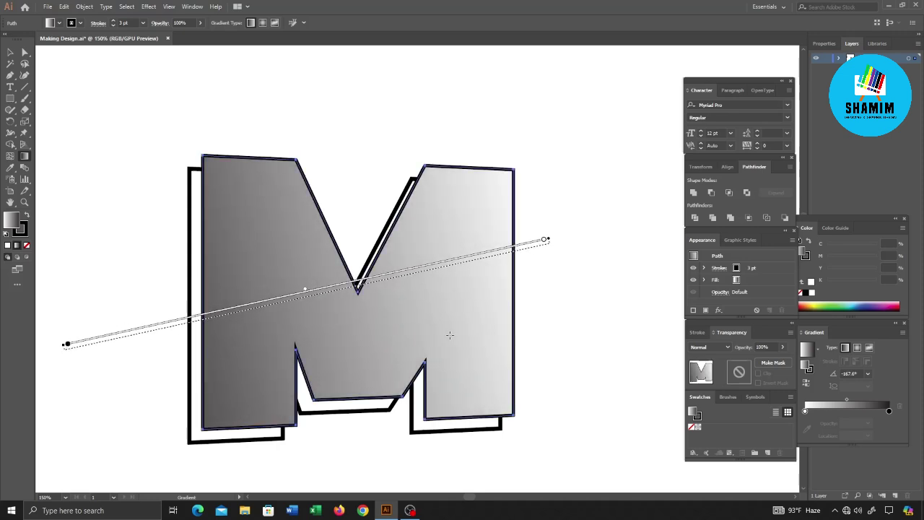
pyautogui.keyDown('alt'); pyautogui.scroll(-2, 495, 324); pyautogui.keyUp('alt')
pyautogui.moveTo(511, 323); pyautogui.dragTo(119, 381)
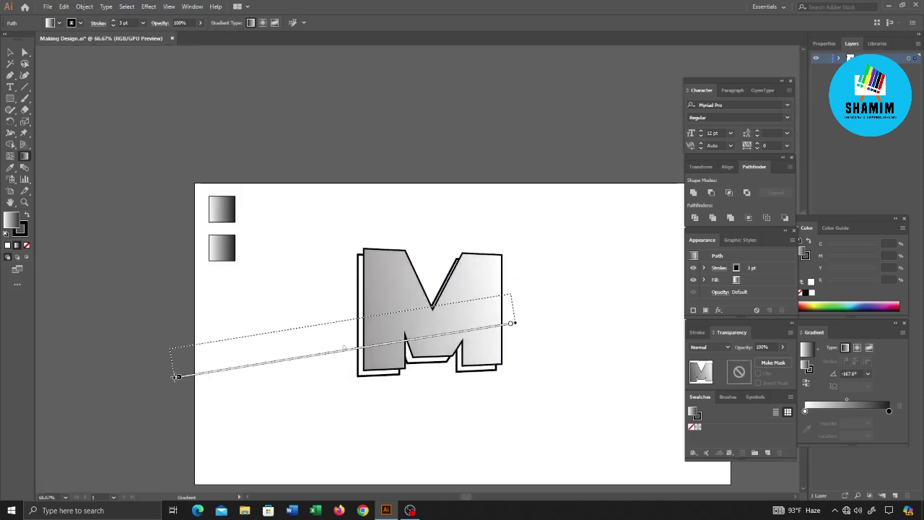
pyautogui.press('v')
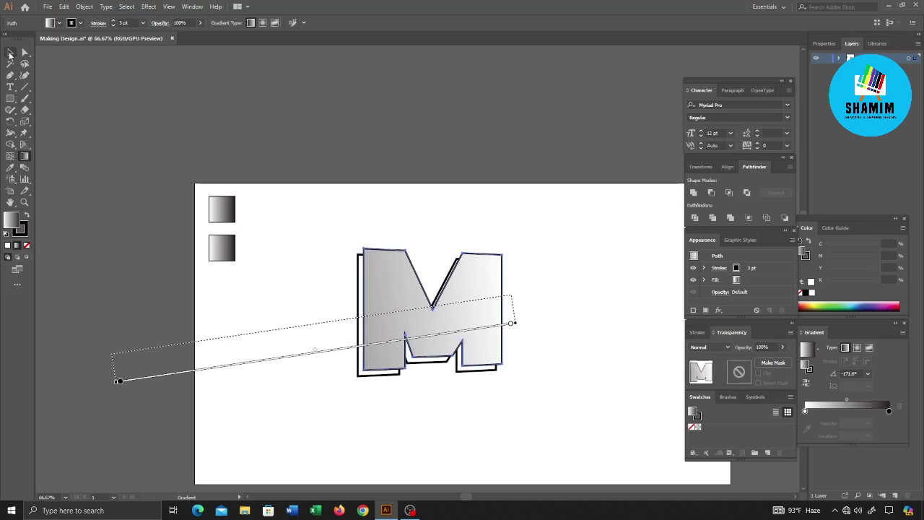
pyautogui.click(486, 222)
pyautogui.keyDown('alt'); pyautogui.scroll(2, 458, 324); pyautogui.keyUp('alt')
pyautogui.scroll(-1, 451, 309)
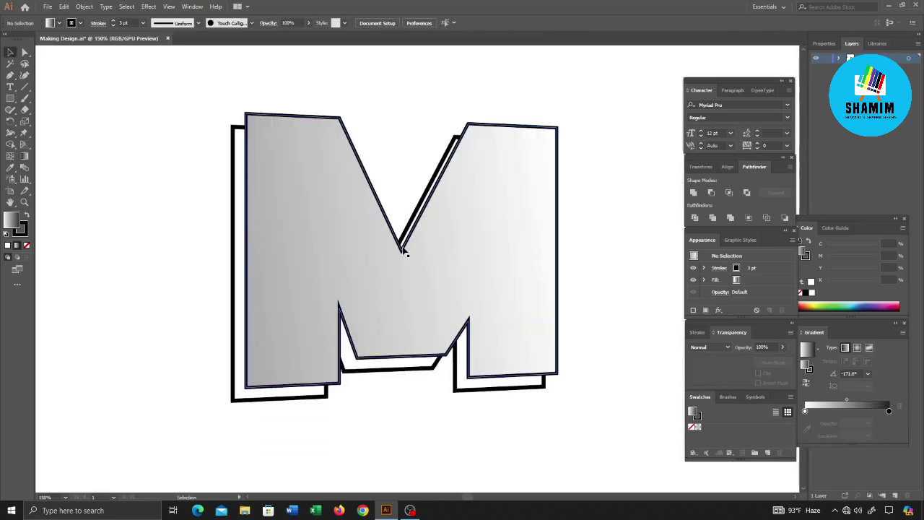
# - Copy the M's gradient onto the back shape and set its stroke to None
pyautogui.click(233, 200)
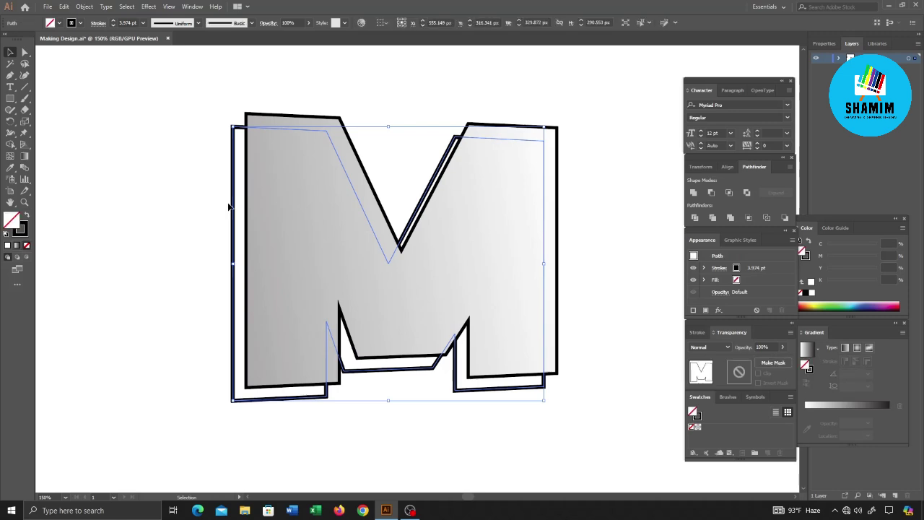
pyautogui.click(10, 168)
pyautogui.click(321, 177)
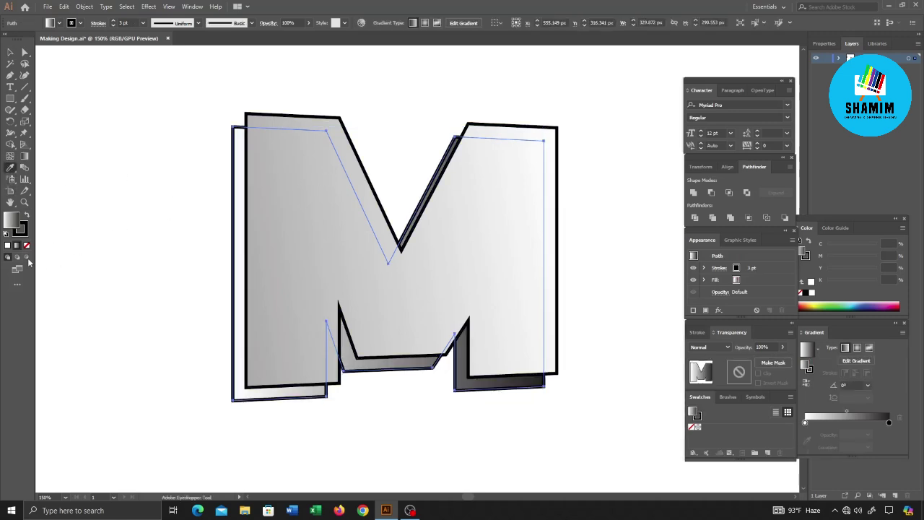
pyautogui.click(28, 246)
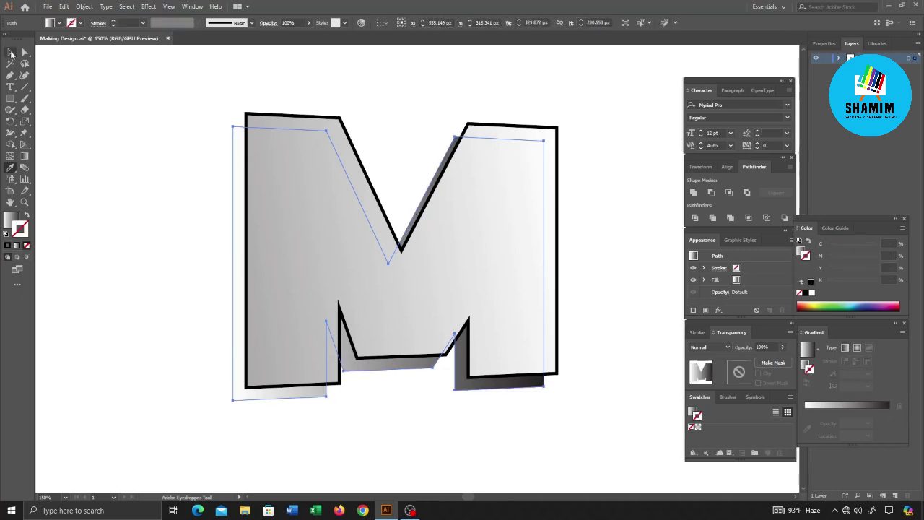
pyautogui.click(25, 53)
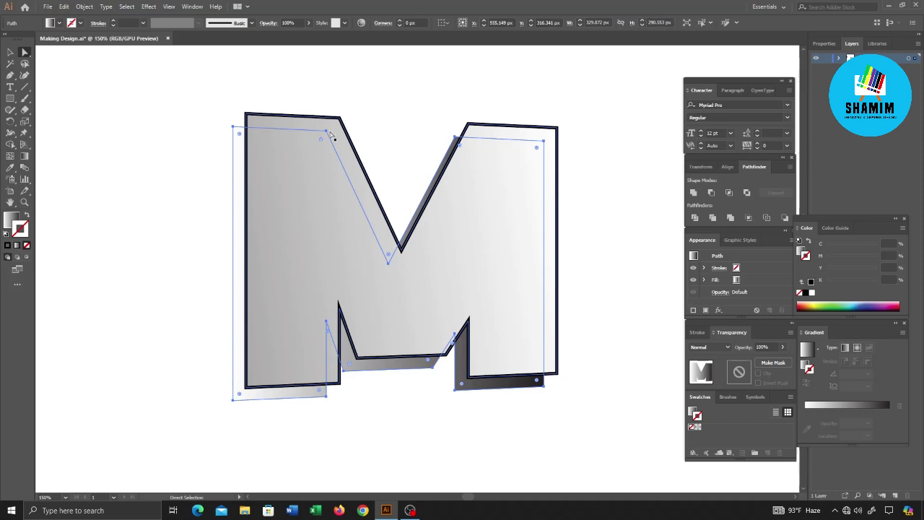
# - Drag the back shape's top anchors onto the M's top-left and inner top corners
pyautogui.moveTo(329, 133); pyautogui.dragTo(259, 126)
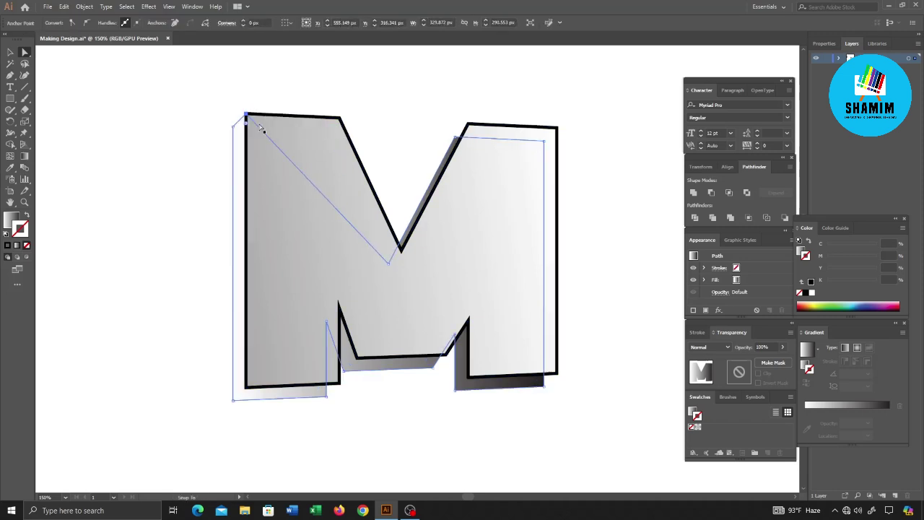
pyautogui.moveTo(454, 137); pyautogui.dragTo(458, 130)
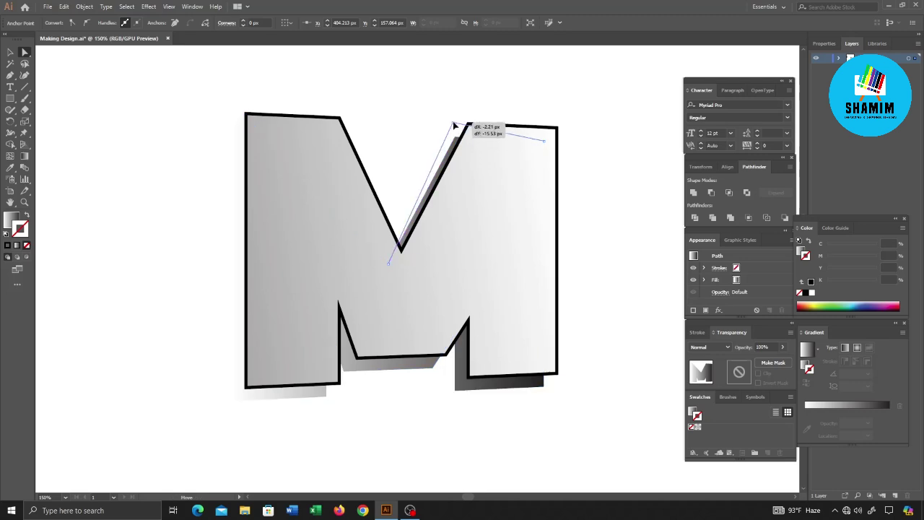
pyautogui.moveTo(457, 130); pyautogui.dragTo(458, 129)
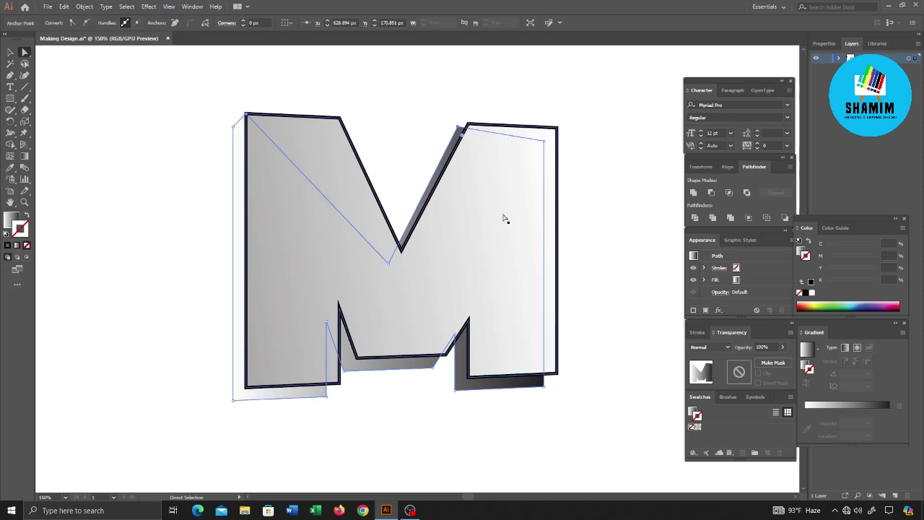
pyautogui.press('v')
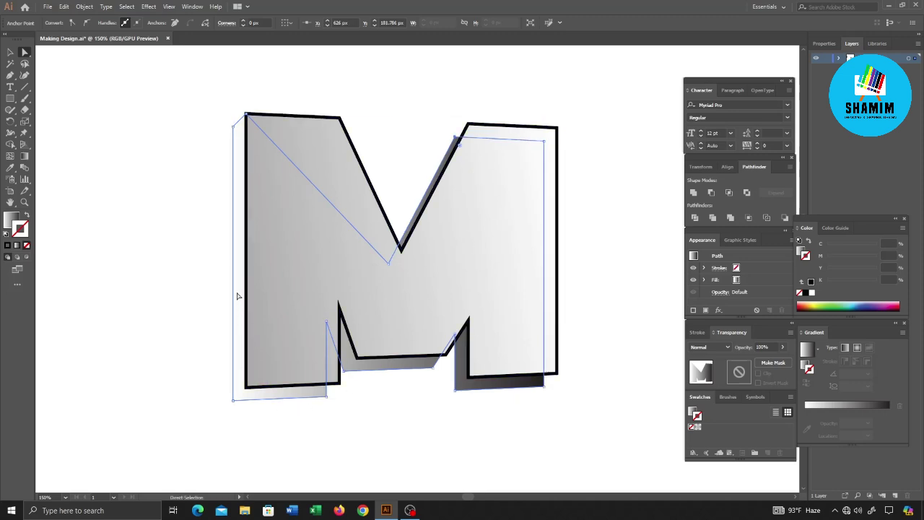
pyautogui.press('a')
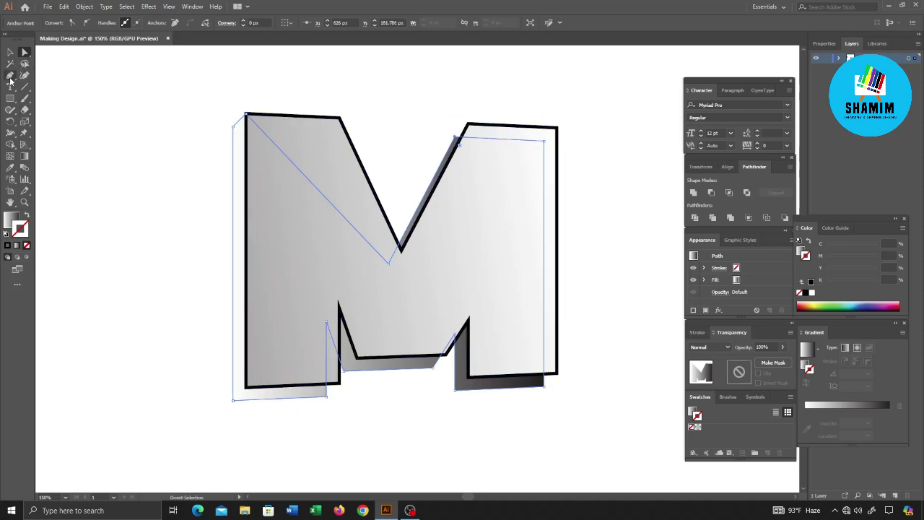
# - Redraw the shadow's gradient left to right at about -1.8°, pale left and darker right
pyautogui.click(11, 166)
pyautogui.click(24, 156)
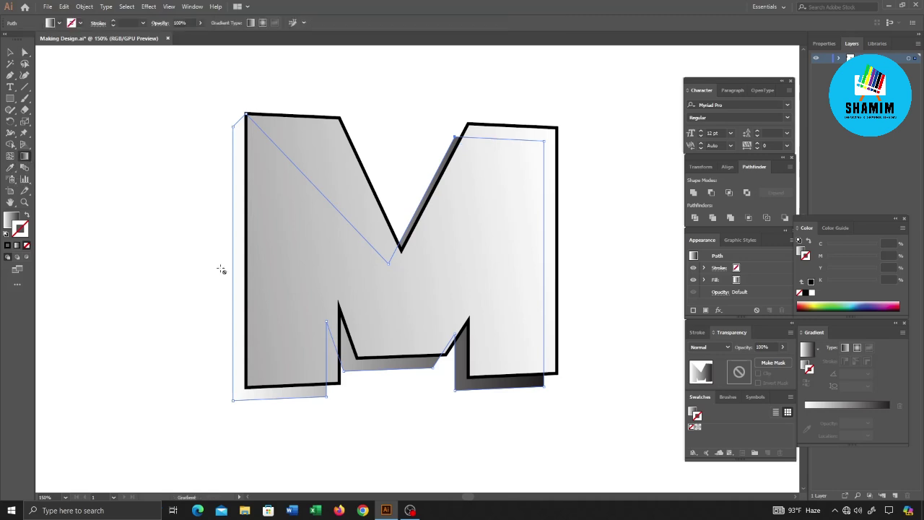
pyautogui.click(10, 52)
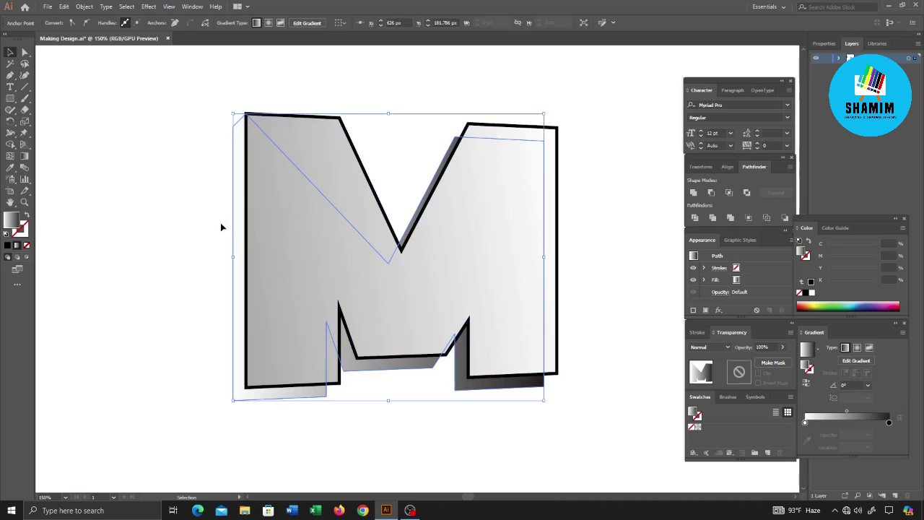
pyautogui.click(24, 155)
pyautogui.moveTo(170, 270); pyautogui.dragTo(662, 285)
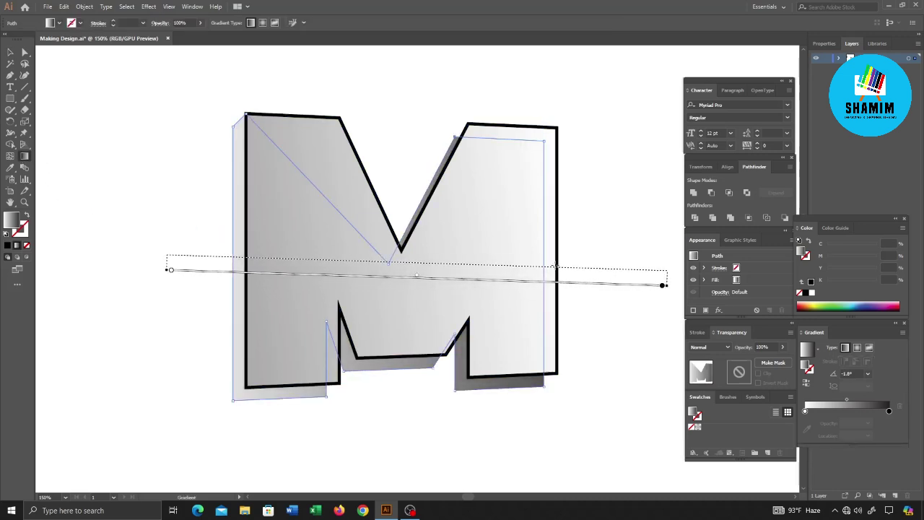
pyautogui.click(186, 147)
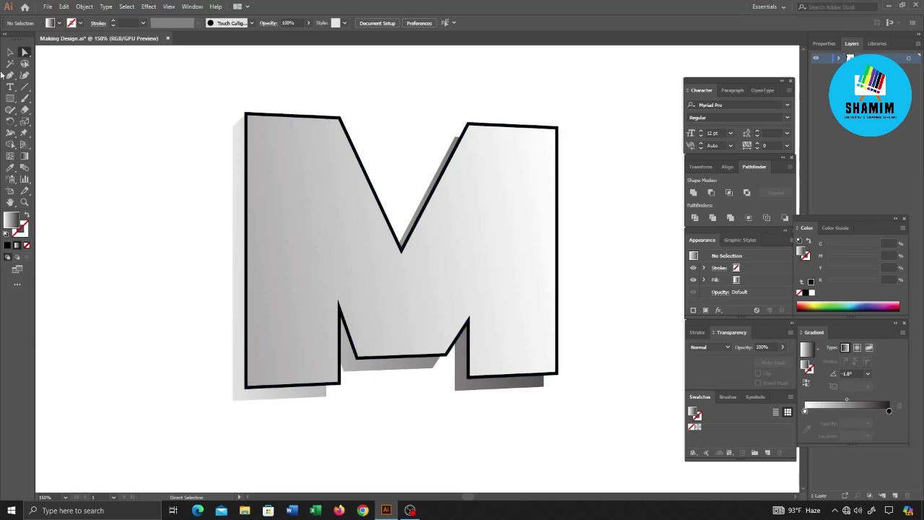
# - Add anchor points on the shadow shape's top and right edges
pyautogui.moveTo(10, 75); pyautogui.dragTo(48, 92)
pyautogui.click(491, 137)
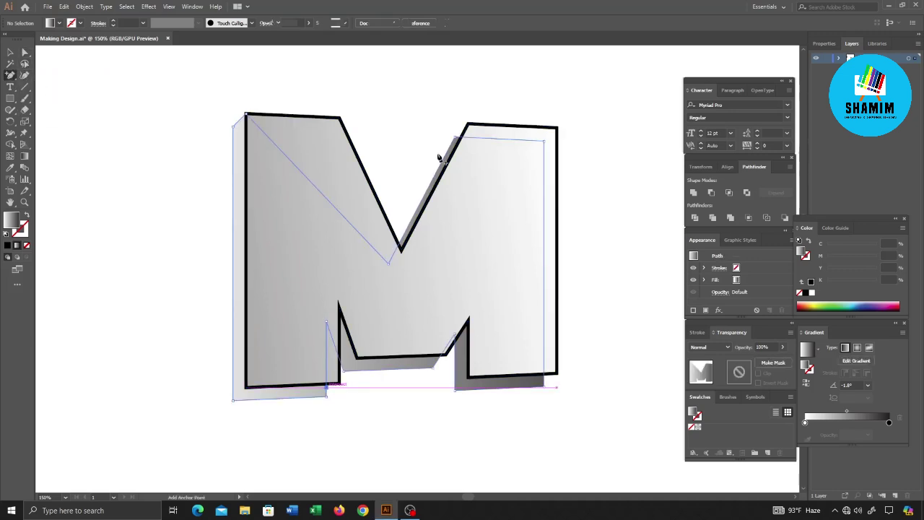
pyautogui.click(491, 137)
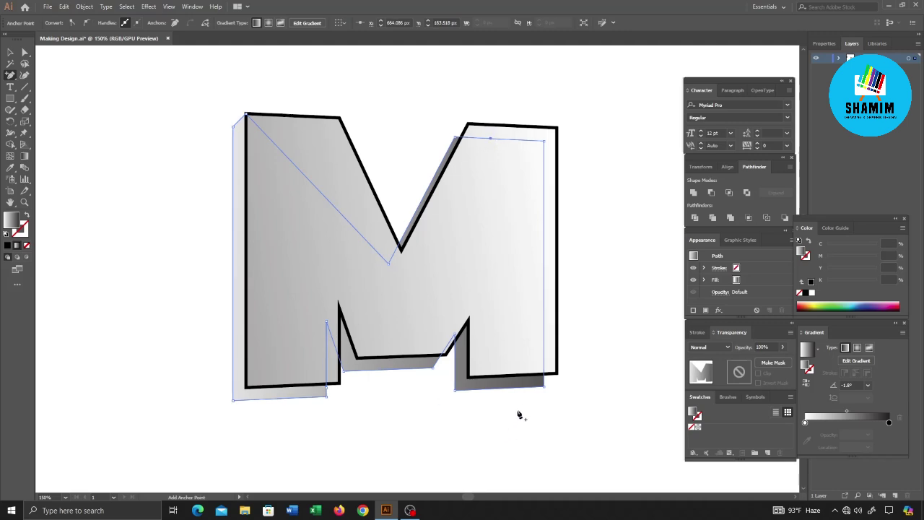
pyautogui.click(543, 351)
# - Drag the shadow's bottom-left, lower-right and top anchors onto the M's matching corners
pyautogui.click(25, 52)
pyautogui.moveTo(331, 388); pyautogui.dragTo(341, 385)
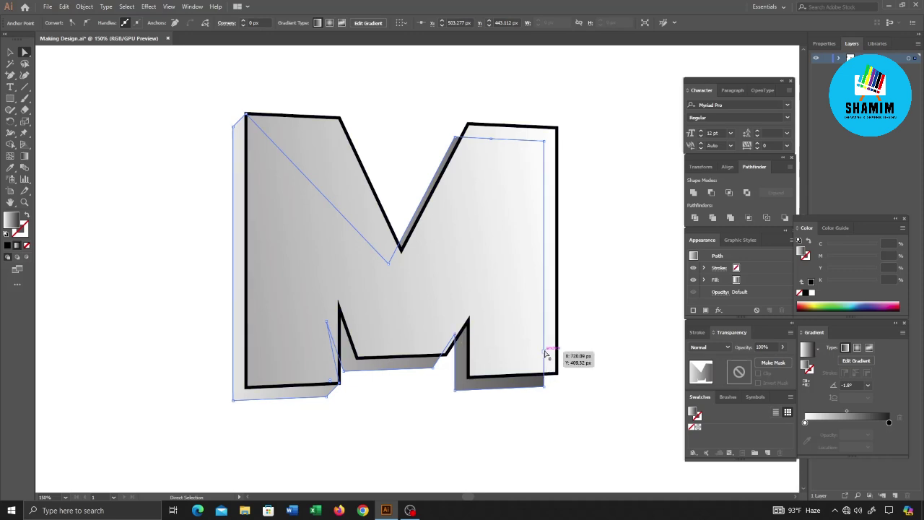
pyautogui.moveTo(545, 352); pyautogui.dragTo(557, 377)
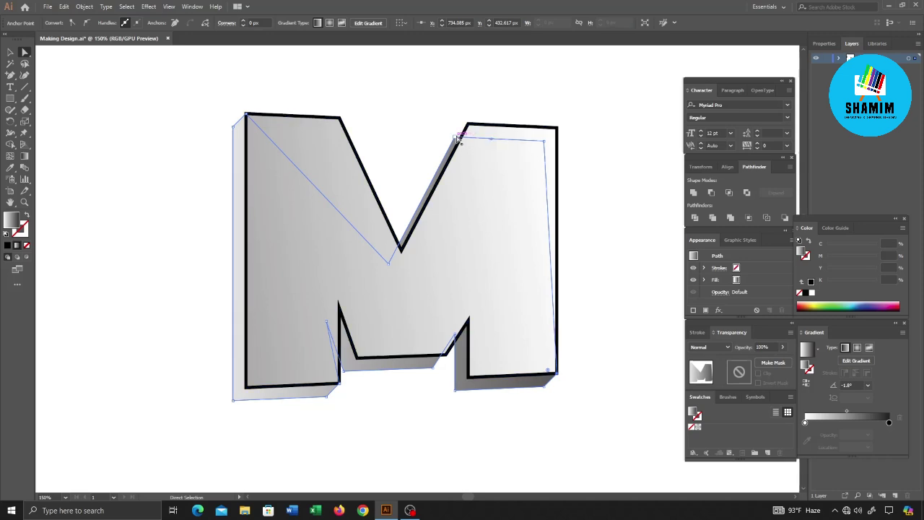
pyautogui.moveTo(485, 141); pyautogui.dragTo(467, 126)
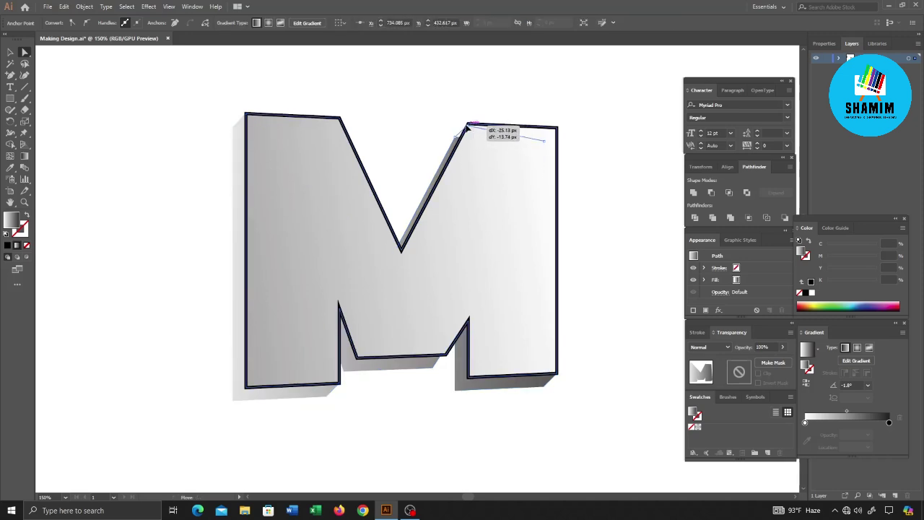
pyautogui.moveTo(467, 125); pyautogui.dragTo(467, 125)
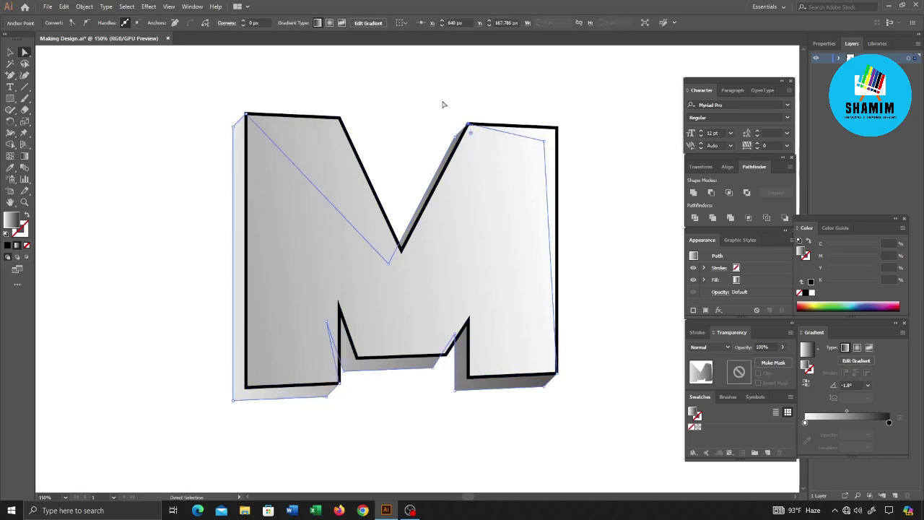
pyautogui.click(441, 122)
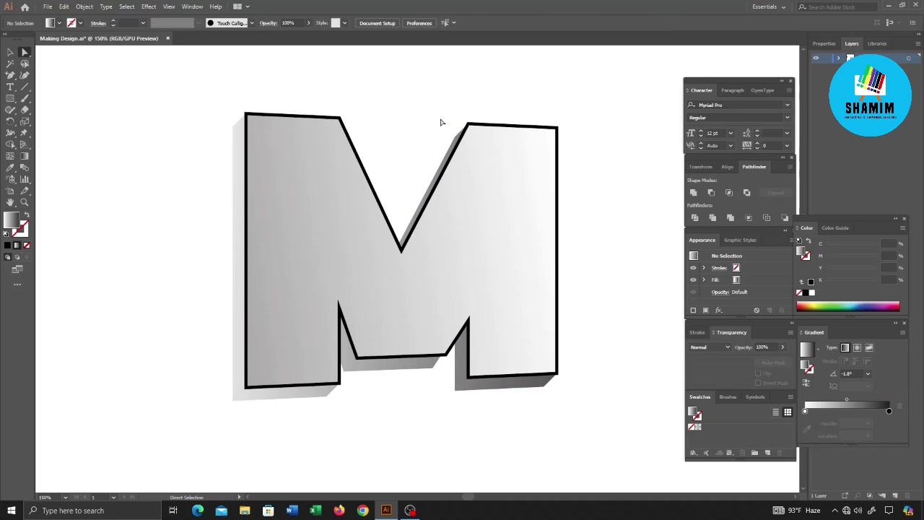
# - Add a point on the shadow's lower inner edge and move it into the M's bottom notch
pyautogui.click(425, 367)
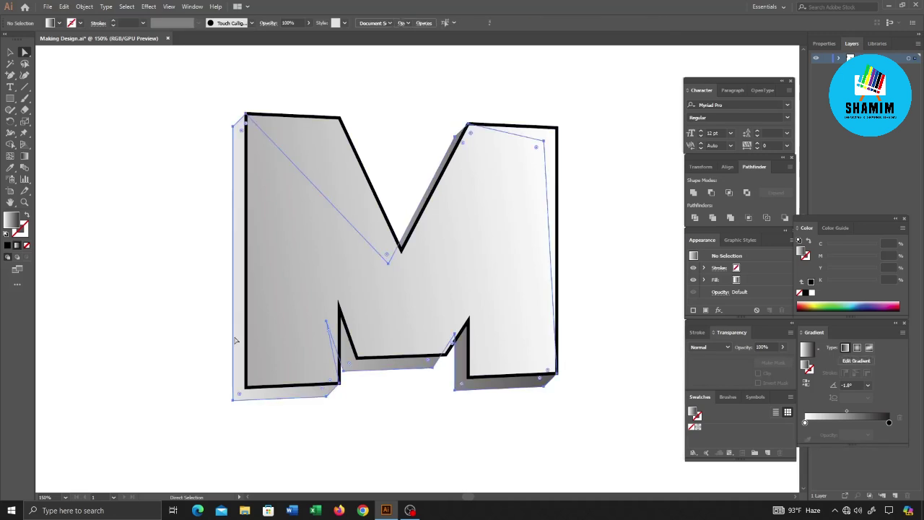
pyautogui.click(10, 75)
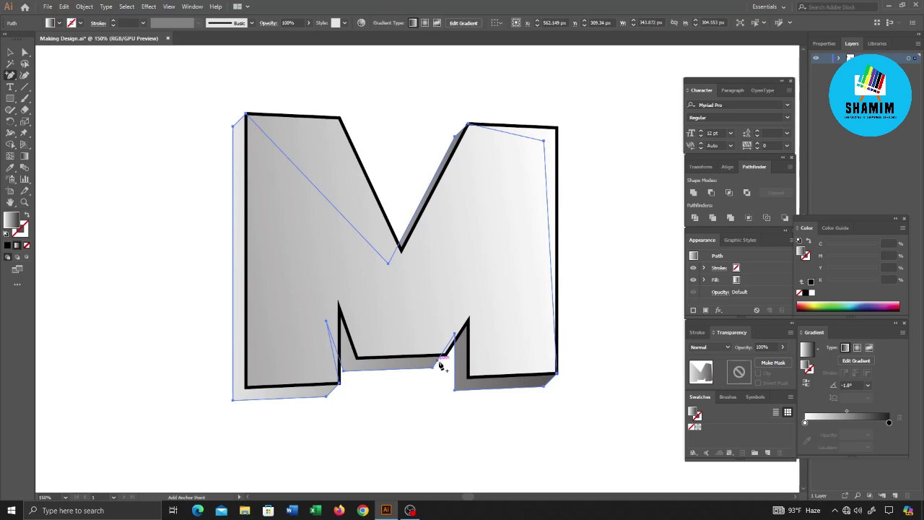
pyautogui.click(439, 365)
pyautogui.click(25, 52)
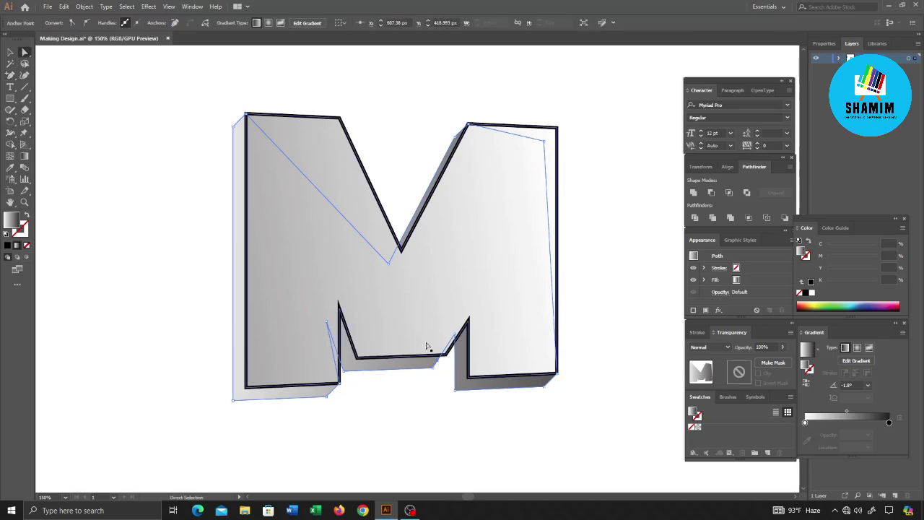
pyautogui.moveTo(441, 363); pyautogui.dragTo(448, 357)
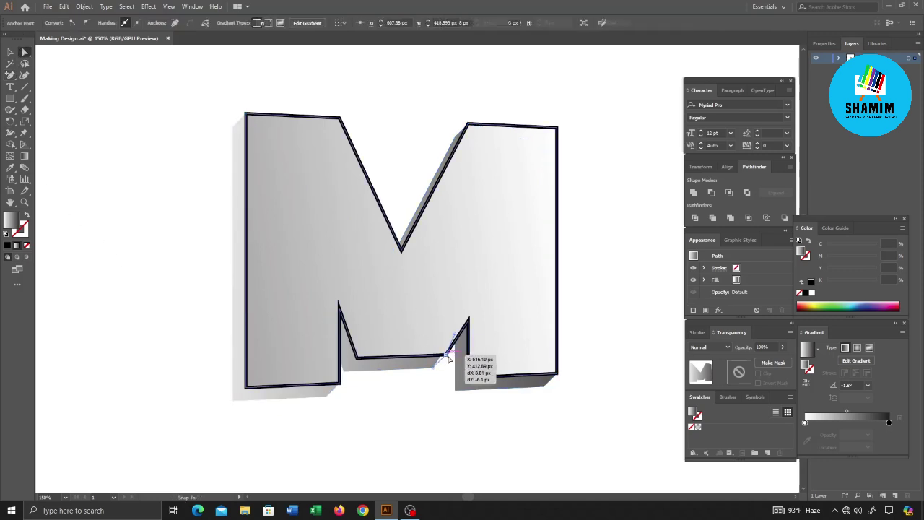
pyautogui.click(405, 392)
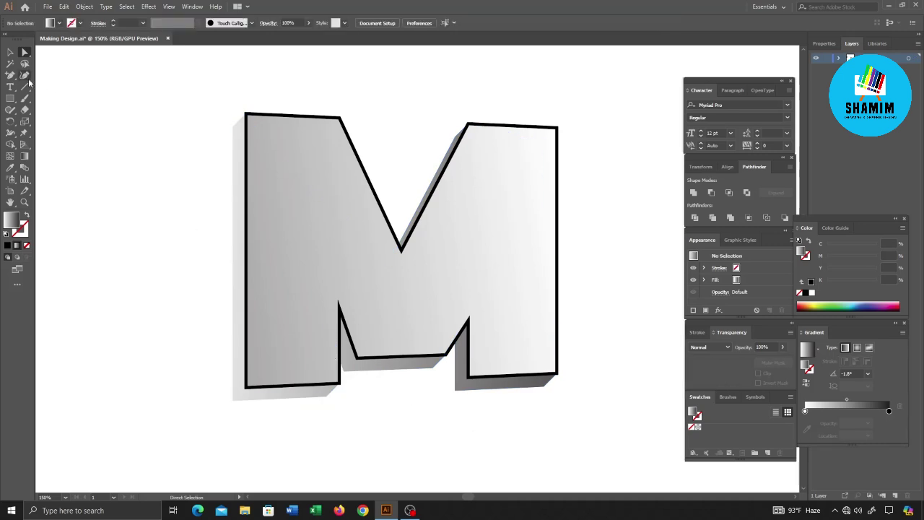
# - Nudge the extrusion's corner anchor two steps left, then reselect the whole back shape
pyautogui.click(476, 153)
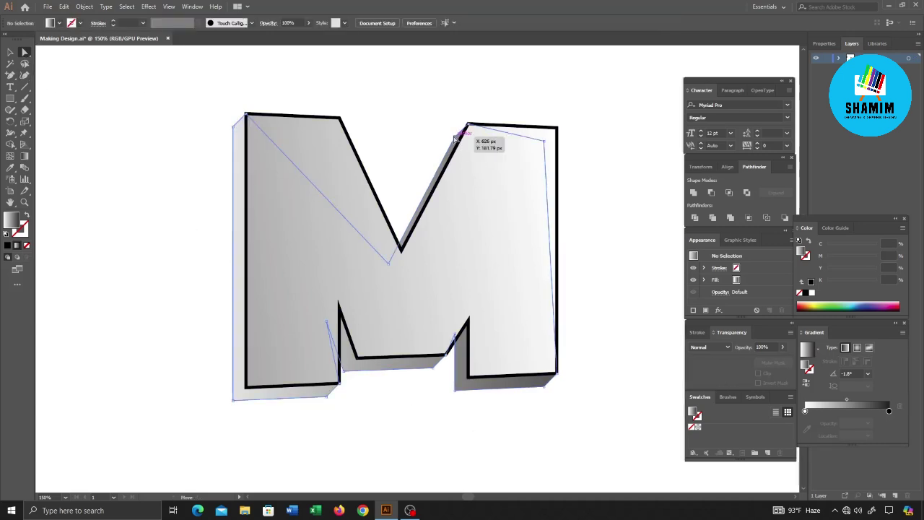
pyautogui.click(387, 261)
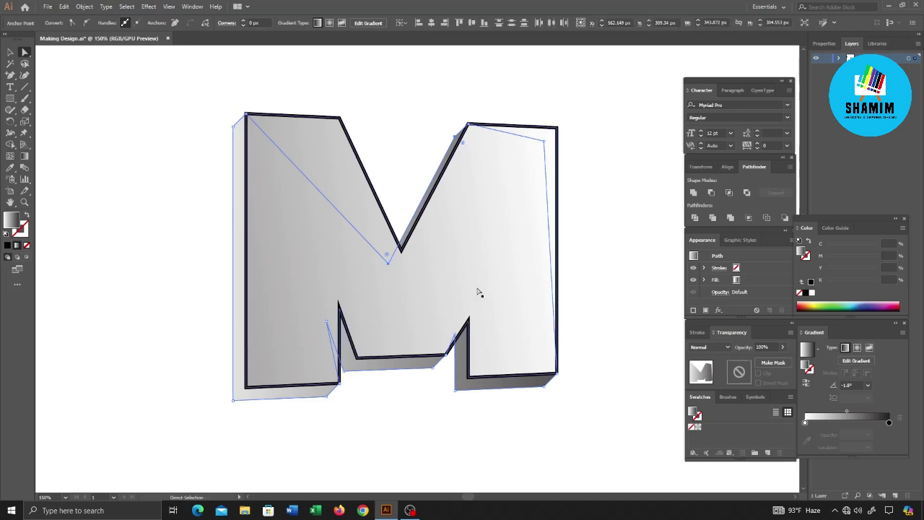
pyautogui.press('Left')
pyautogui.press('Left')
pyautogui.press('Left')
pyautogui.press('Left')
pyautogui.press('Left')
pyautogui.press('Left')
pyautogui.press('Left')
pyautogui.press('Left')
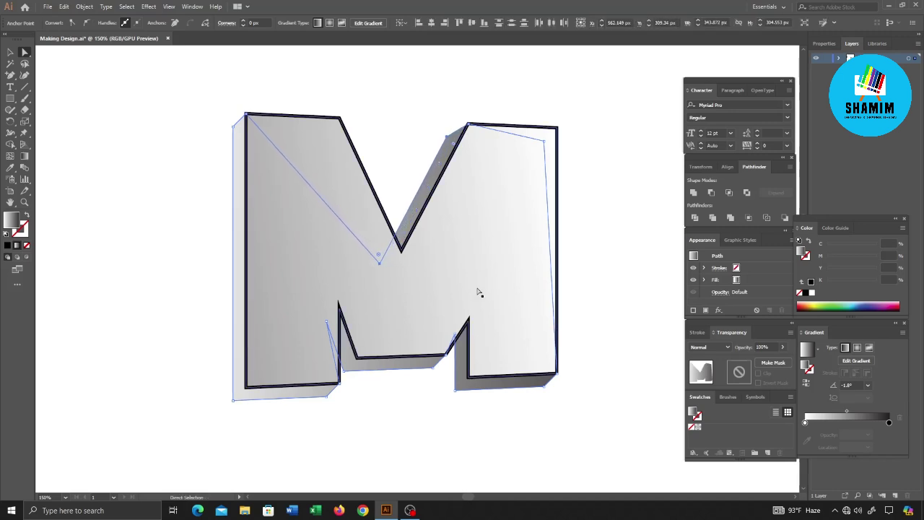
pyautogui.press('Left')
pyautogui.press('Left')
pyautogui.press('Left')
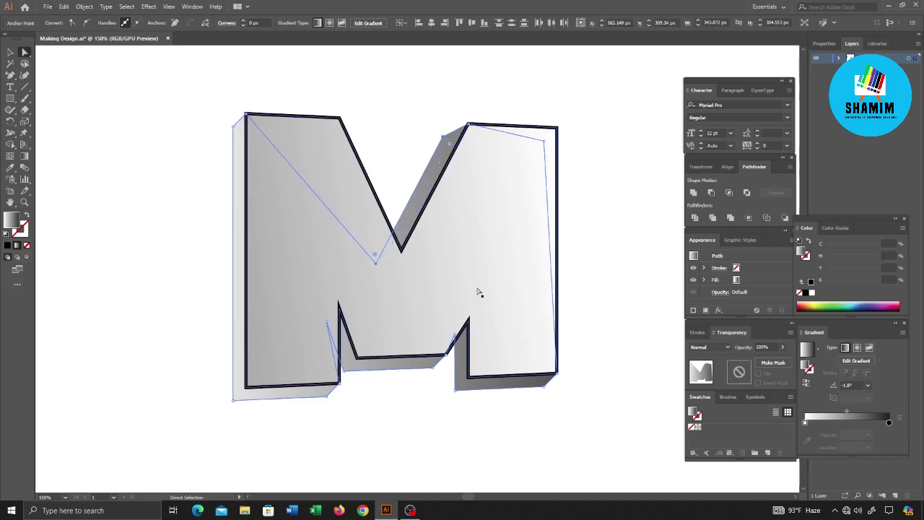
pyautogui.click(420, 400)
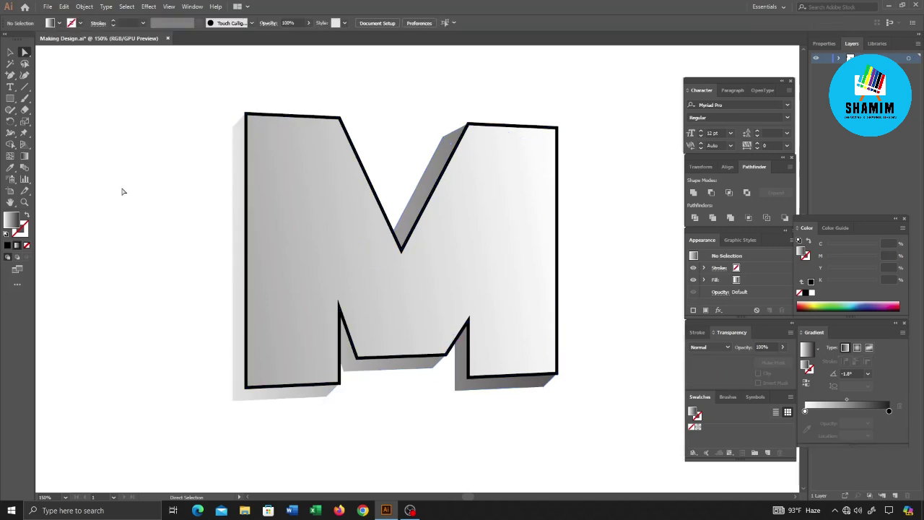
pyautogui.click(11, 52)
pyautogui.click(235, 179)
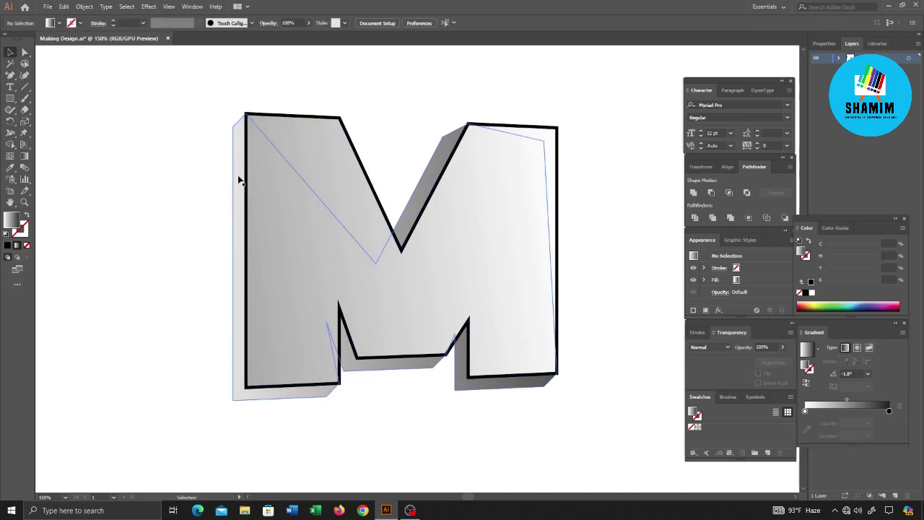
pyautogui.click(236, 179)
pyautogui.click(10, 168)
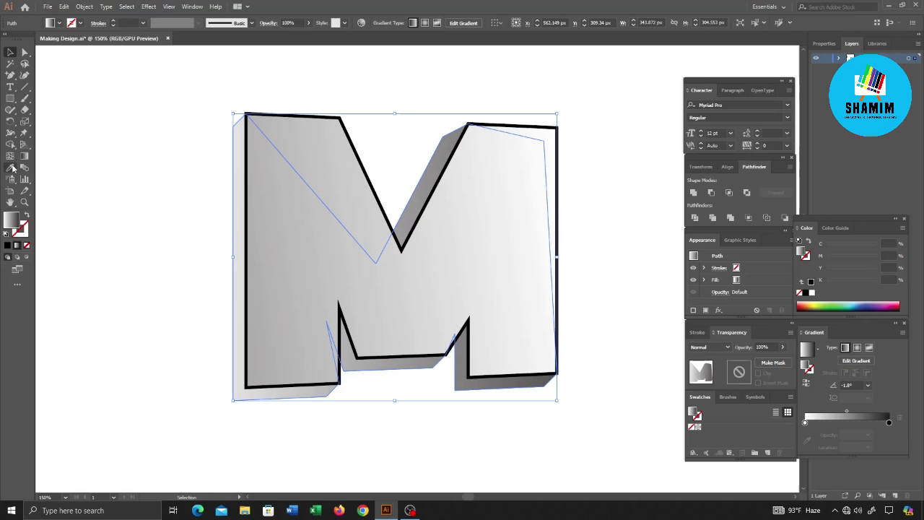
pyautogui.click(313, 150)
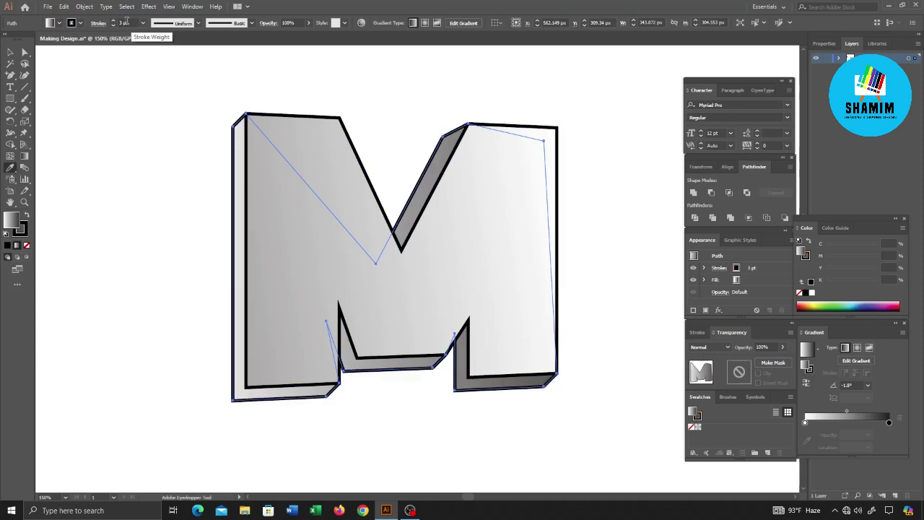
pyautogui.click(84, 8)
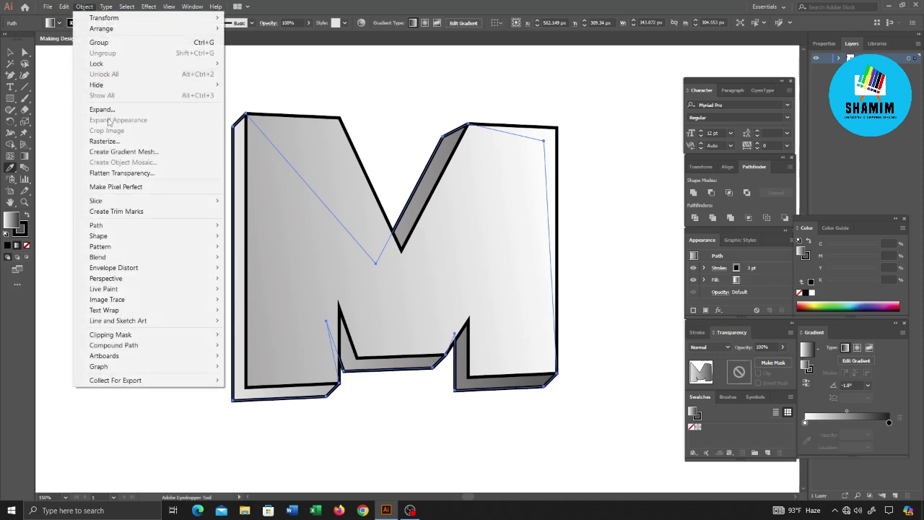
pyautogui.click(102, 109)
pyautogui.click(435, 310)
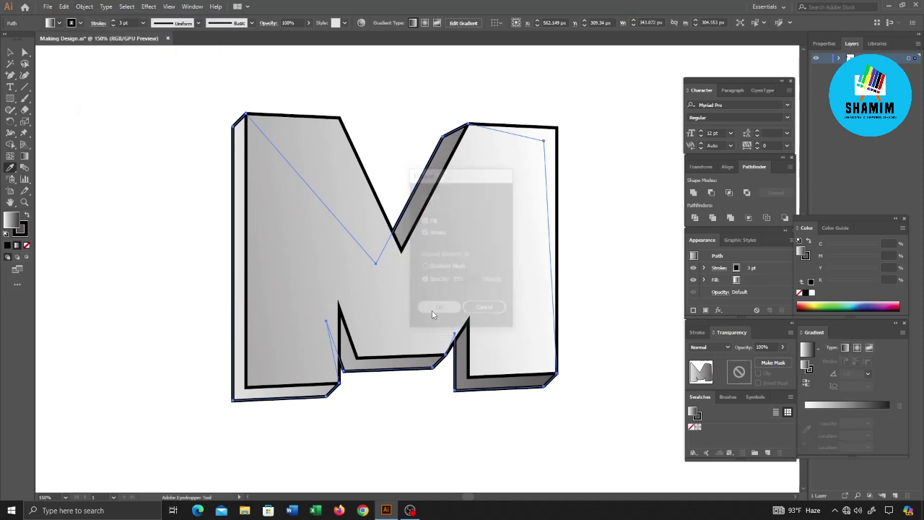
pyautogui.click(693, 193)
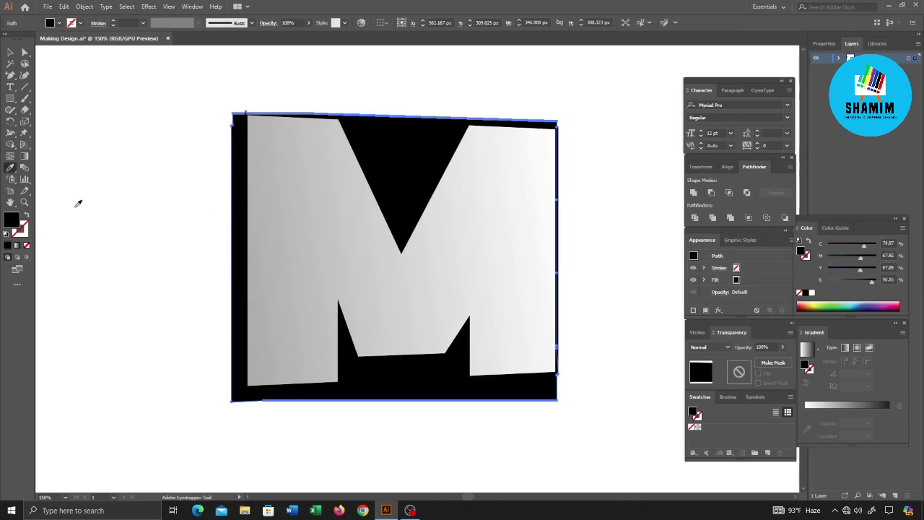
pyautogui.hotkey('ctrl', 'z')
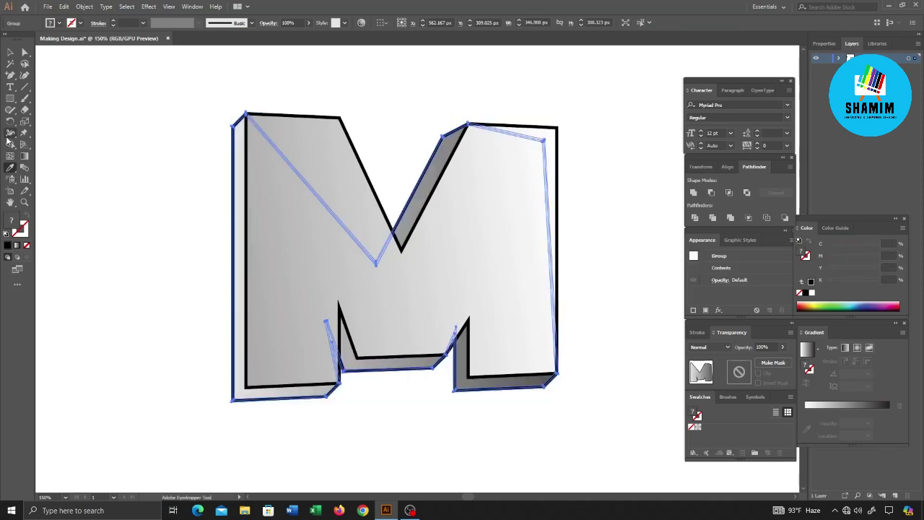
pyautogui.click(10, 52)
pyautogui.click(210, 206)
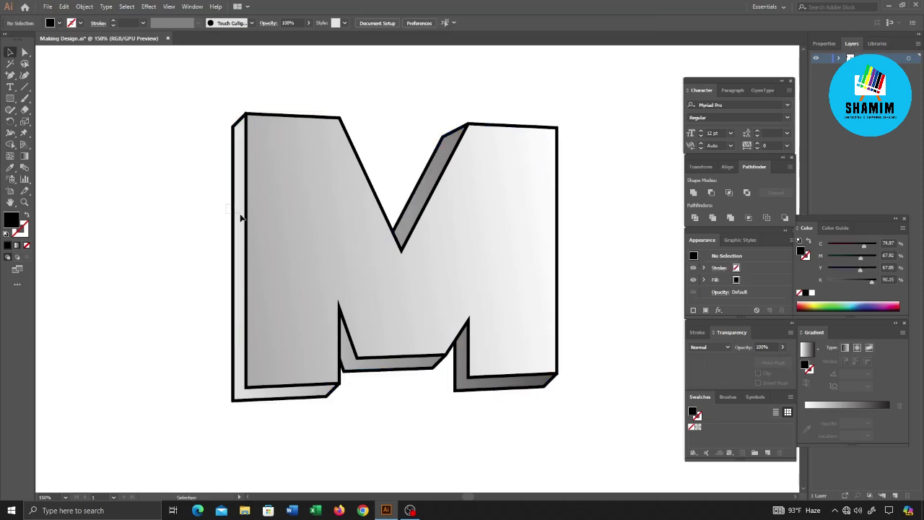
pyautogui.click(239, 214)
pyautogui.click(10, 171)
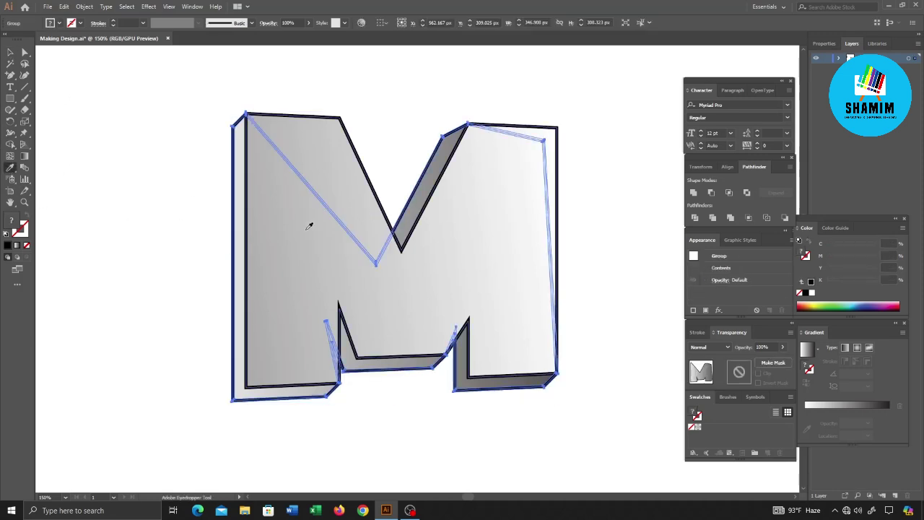
pyautogui.click(67, 226)
pyautogui.click(692, 192)
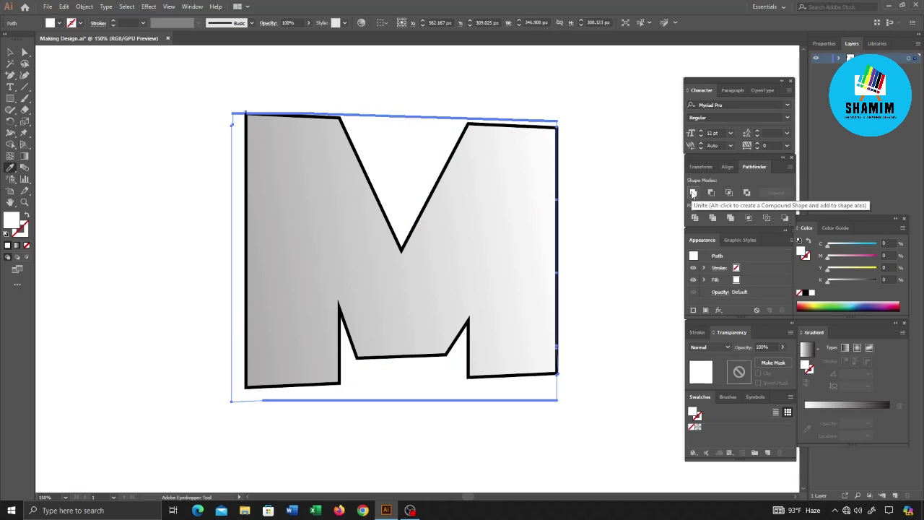
pyautogui.hotkey('ctrl', 'z')
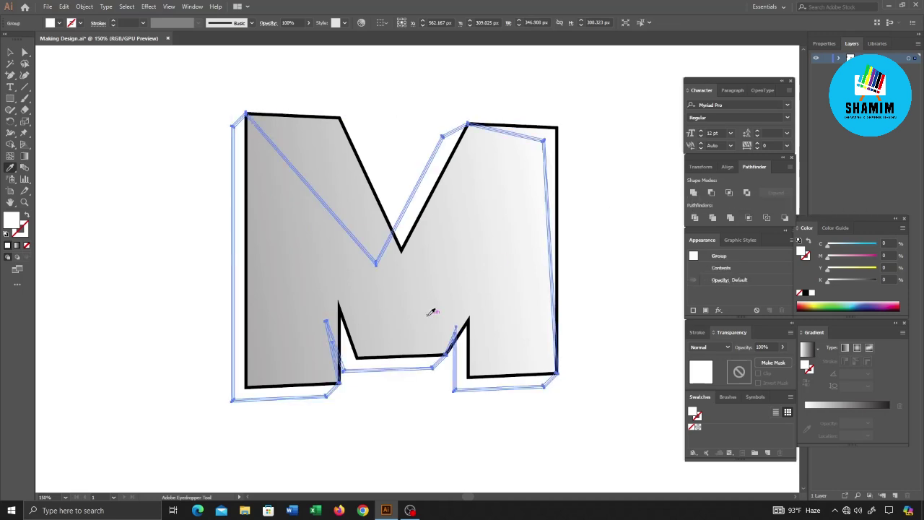
pyautogui.click(268, 307)
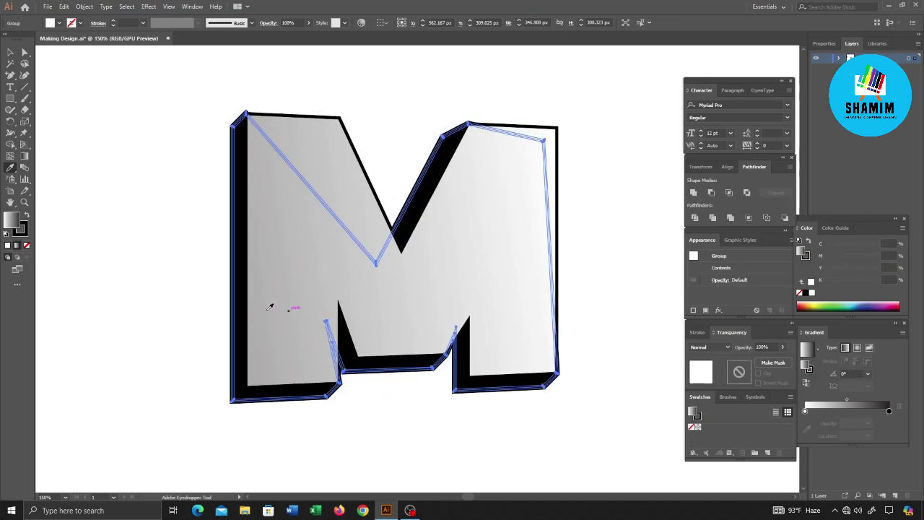
pyautogui.click(27, 244)
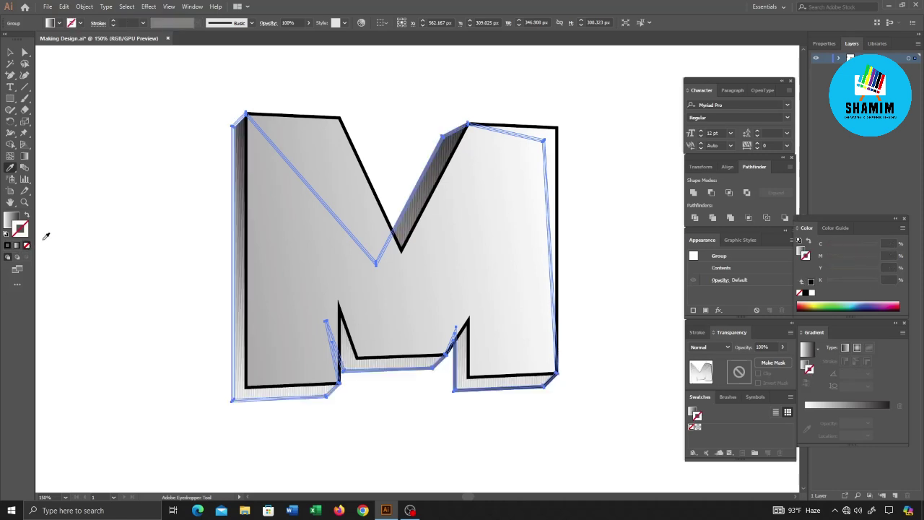
pyautogui.click(25, 155)
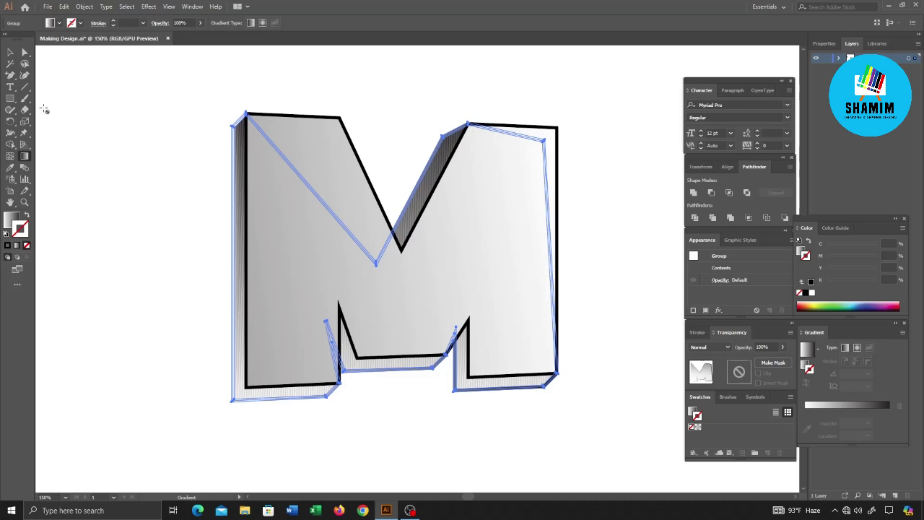
pyautogui.click(9, 54)
pyautogui.click(173, 211)
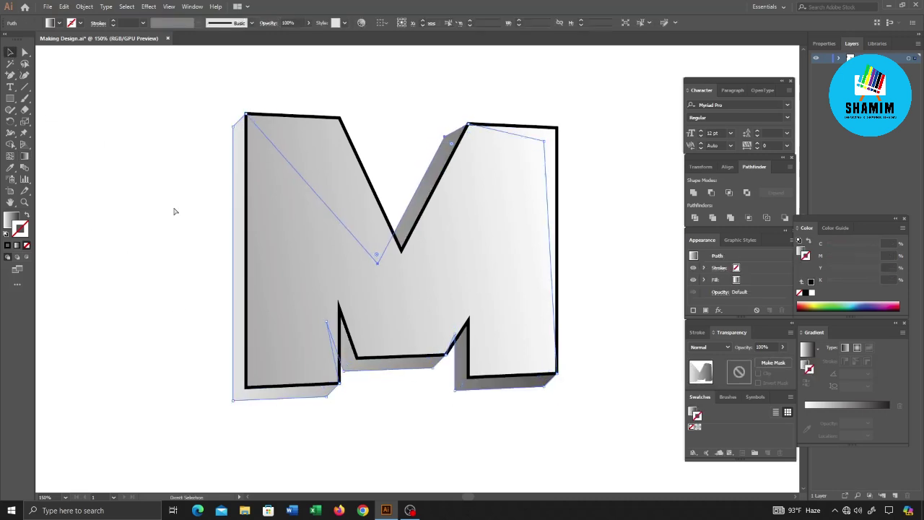
# - Sample the front M onto the back extrusion shape, then give it white fill and no stroke
pyautogui.press('v')
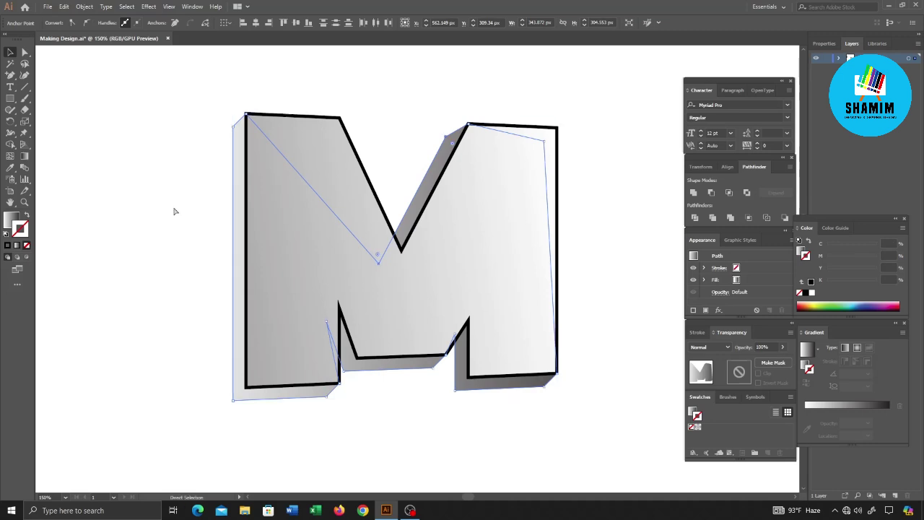
pyautogui.click(9, 167)
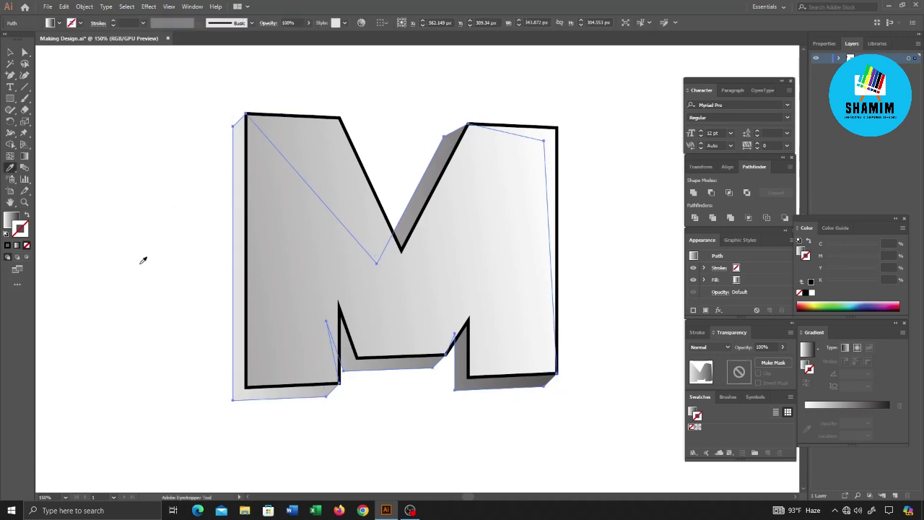
pyautogui.click(139, 272)
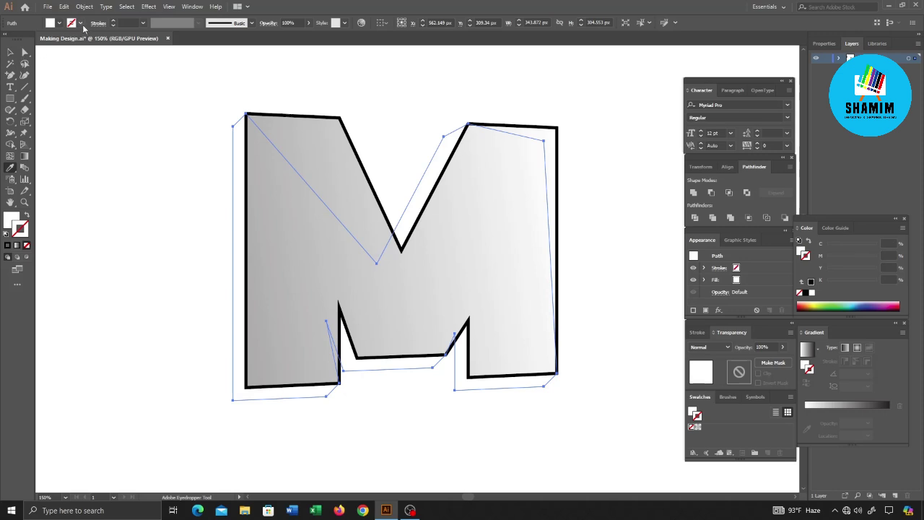
pyautogui.click(307, 135)
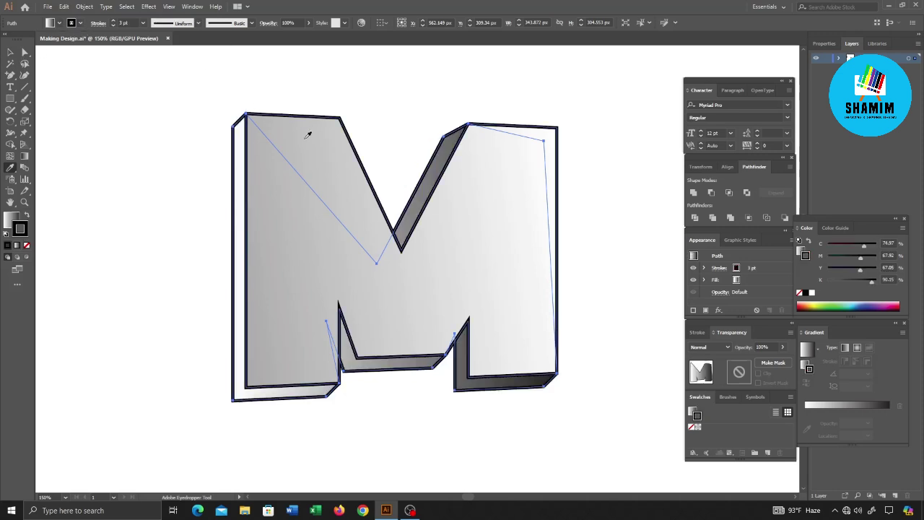
pyautogui.click(106, 239)
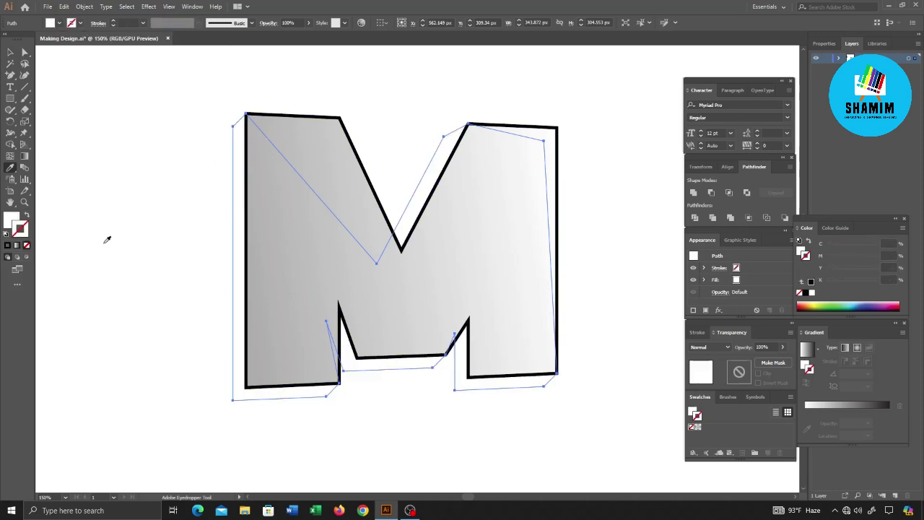
pyautogui.click(10, 52)
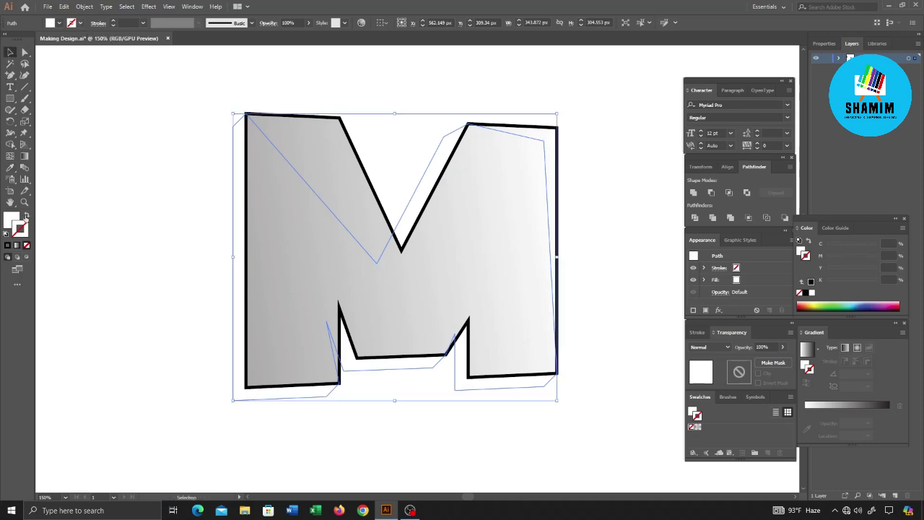
# - Set the selected shape's outline thickness to 3 pt
pyautogui.click(26, 216)
pyautogui.click(28, 215)
pyautogui.click(142, 23)
pyautogui.click(152, 93)
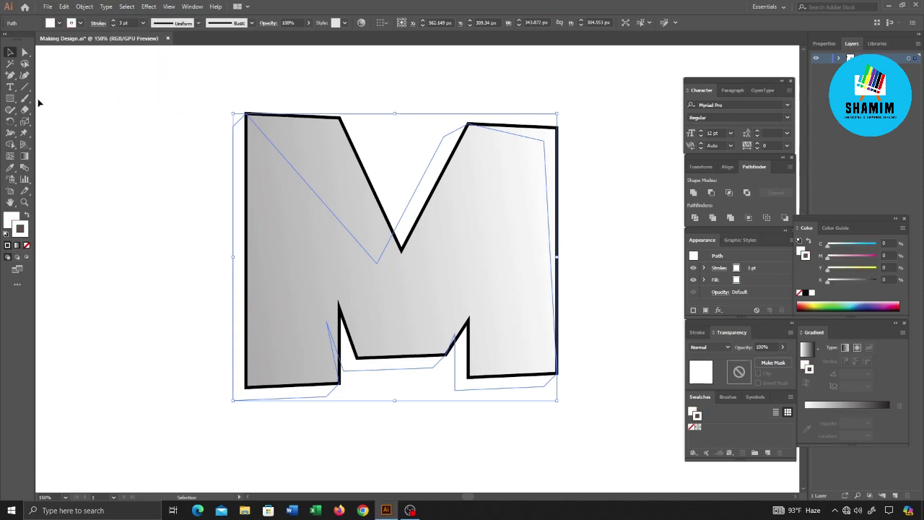
pyautogui.click(206, 180)
# - Expand the offset outline's fill and stroke, unite it, and sample the front M's style
pyautogui.click(238, 186)
pyautogui.click(84, 6)
pyautogui.click(101, 111)
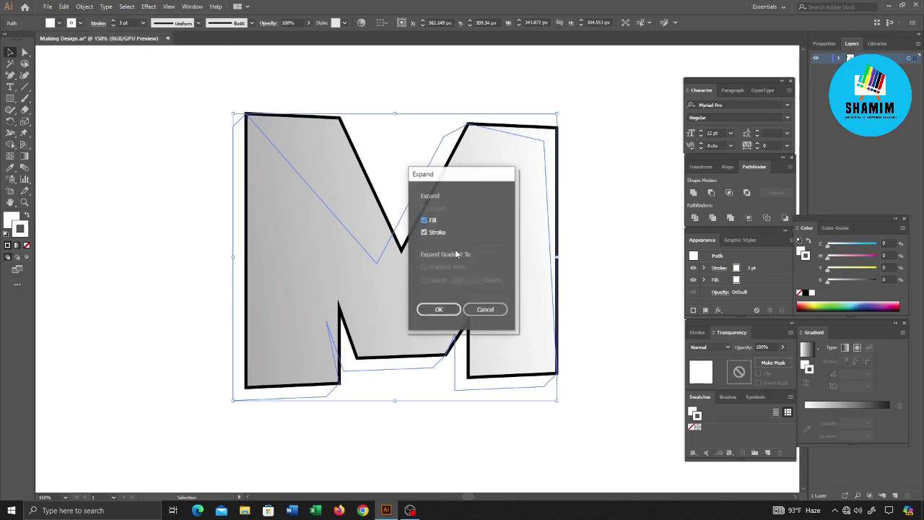
pyautogui.click(437, 309)
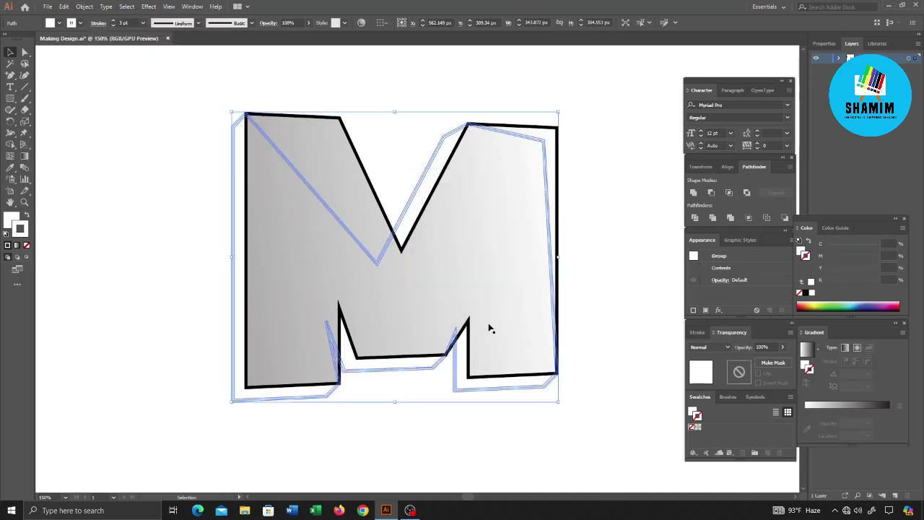
pyautogui.click(693, 192)
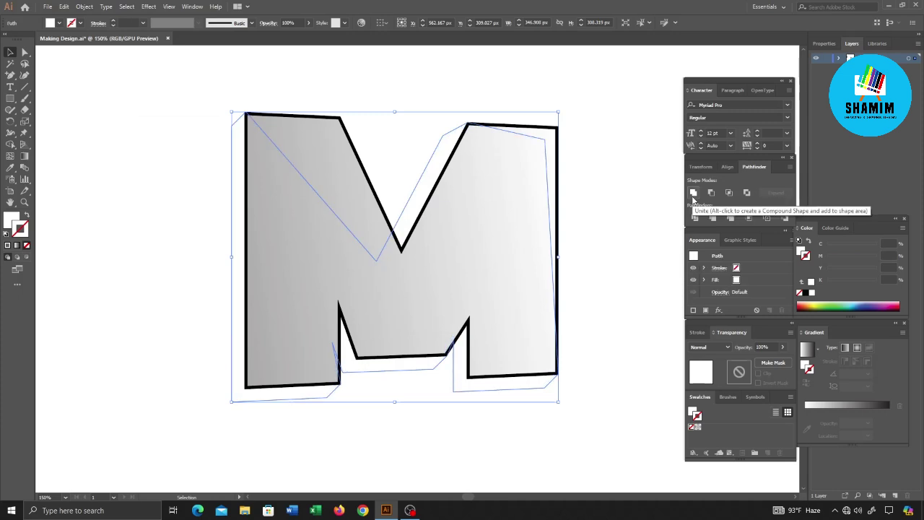
pyautogui.click(13, 168)
pyautogui.click(318, 239)
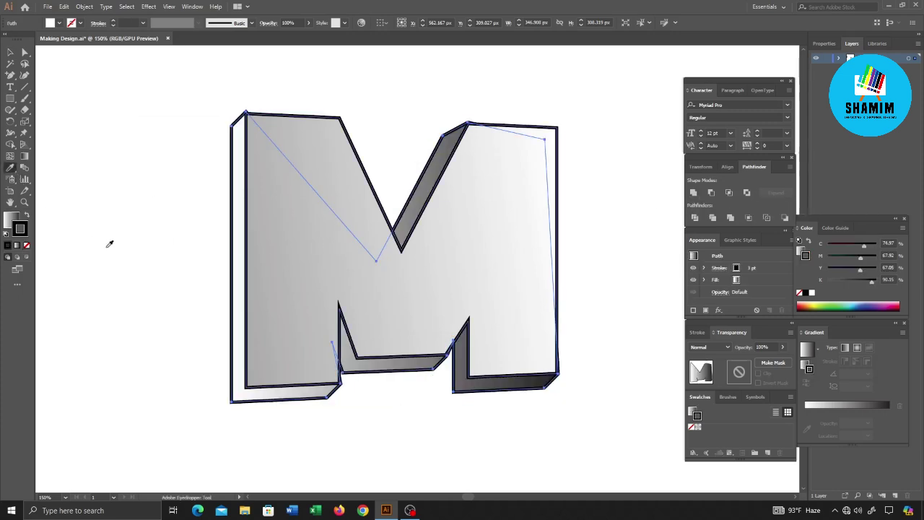
# - Remove the outline and apply a grey linear gradient at about -176.5°, darker left, lighter right
pyautogui.click(27, 247)
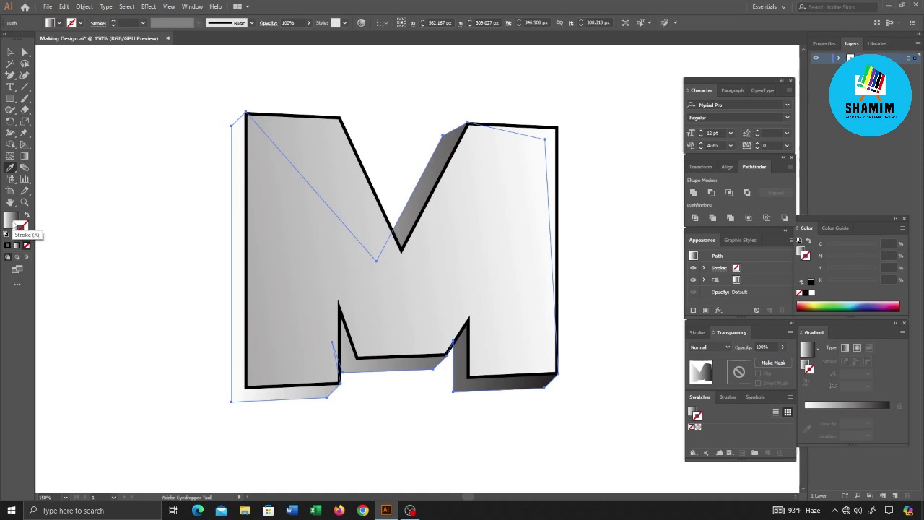
pyautogui.click(25, 156)
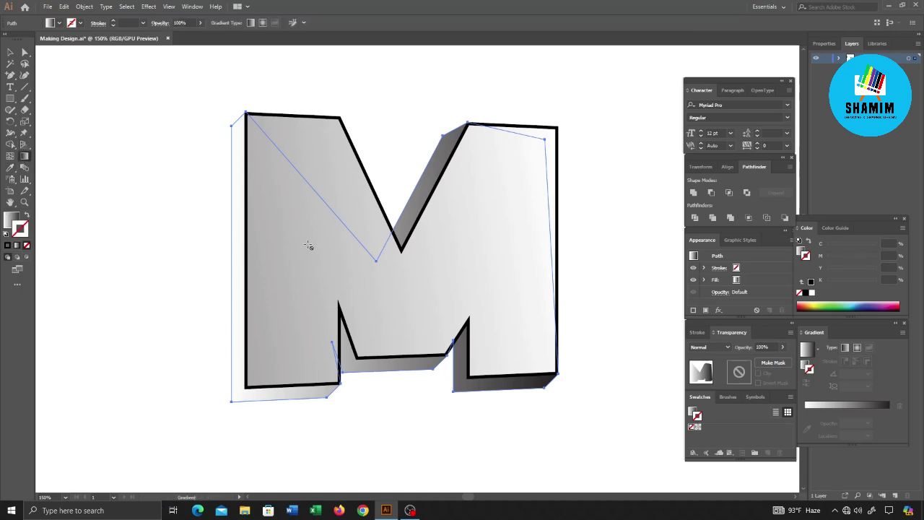
pyautogui.click(26, 158)
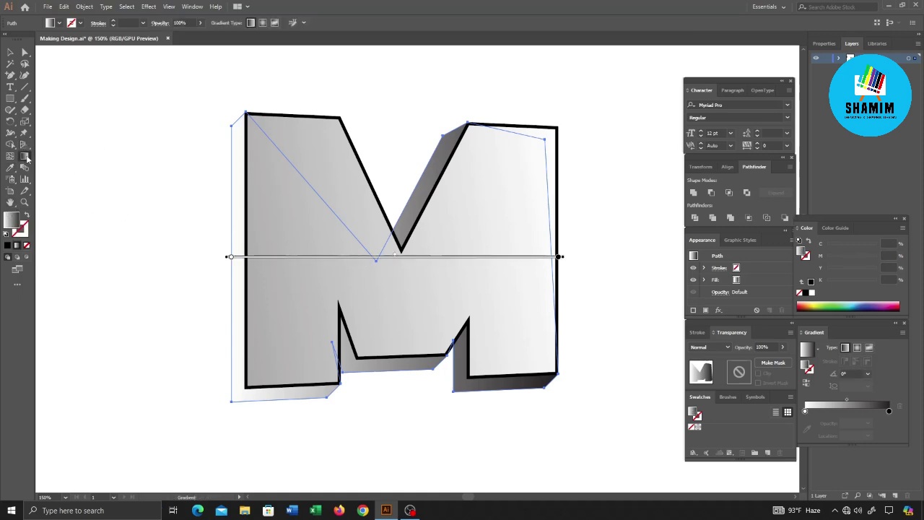
pyautogui.moveTo(186, 283); pyautogui.dragTo(574, 327)
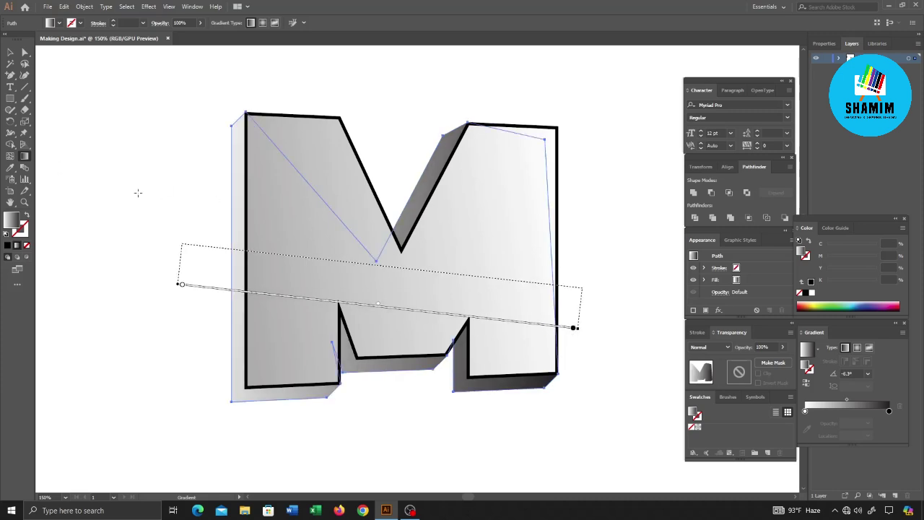
pyautogui.moveTo(123, 193); pyautogui.dragTo(311, 214)
pyautogui.moveTo(587, 260)
pyautogui.mouseDown()
pyautogui.moveTo(35, 307)
pyautogui.moveTo(419, 284)
pyautogui.mouseUp()
pyautogui.moveTo(322, 280); pyautogui.dragTo(84, 278)
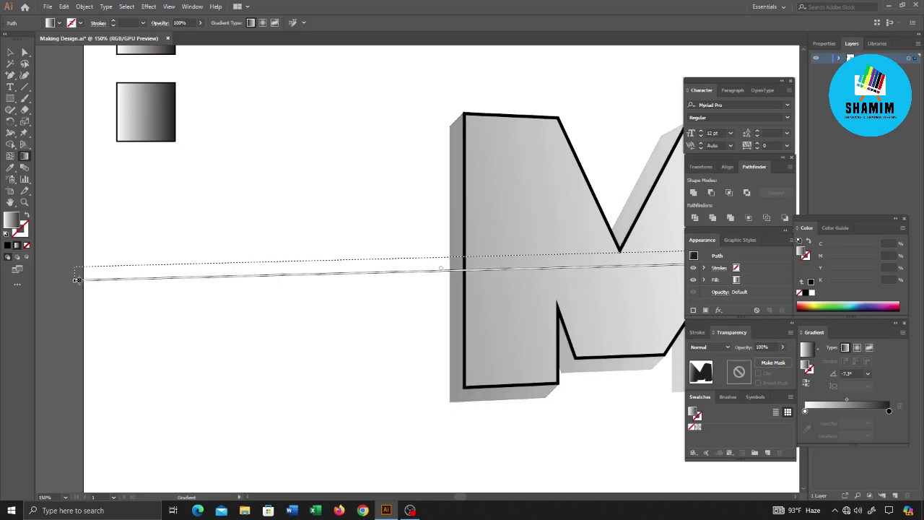
pyautogui.scroll(-1, 204, 309)
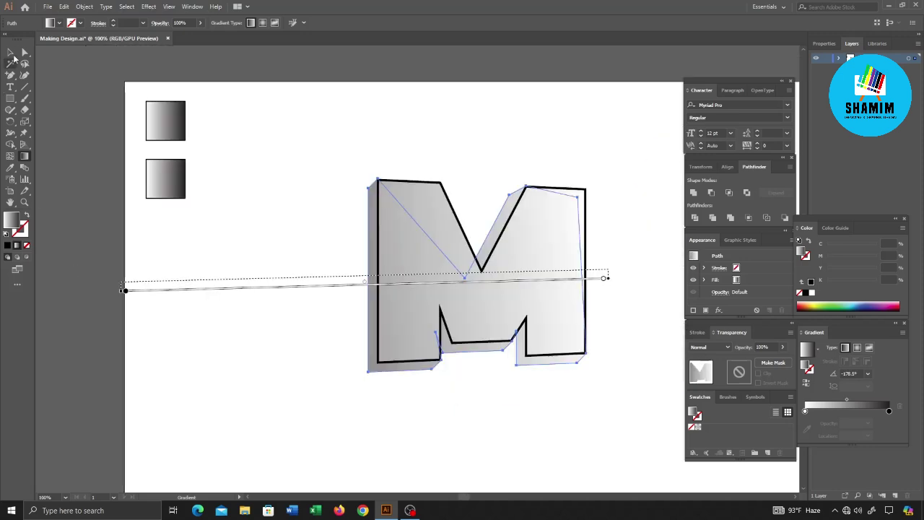
pyautogui.click(11, 53)
pyautogui.click(363, 329)
pyautogui.hscroll(3, 394, 382)
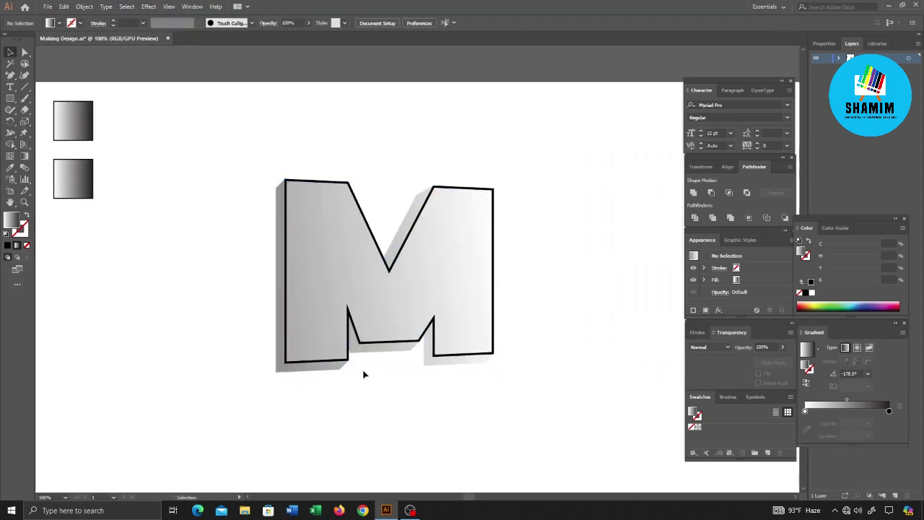
# - Draw a four-point side face to the left of the M with the Pen tool
pyautogui.scroll(1, 354, 367)
pyautogui.hscroll(-1, 387, 373)
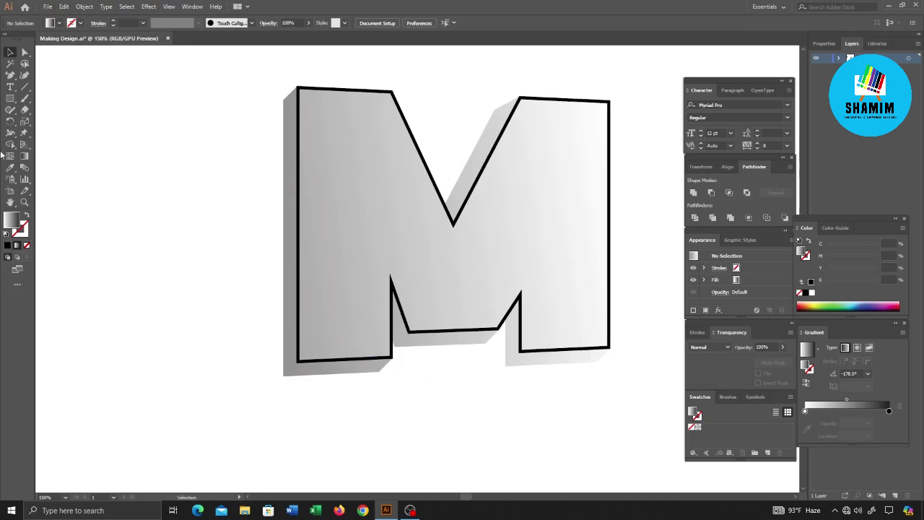
pyautogui.click(14, 75)
pyautogui.click(55, 74)
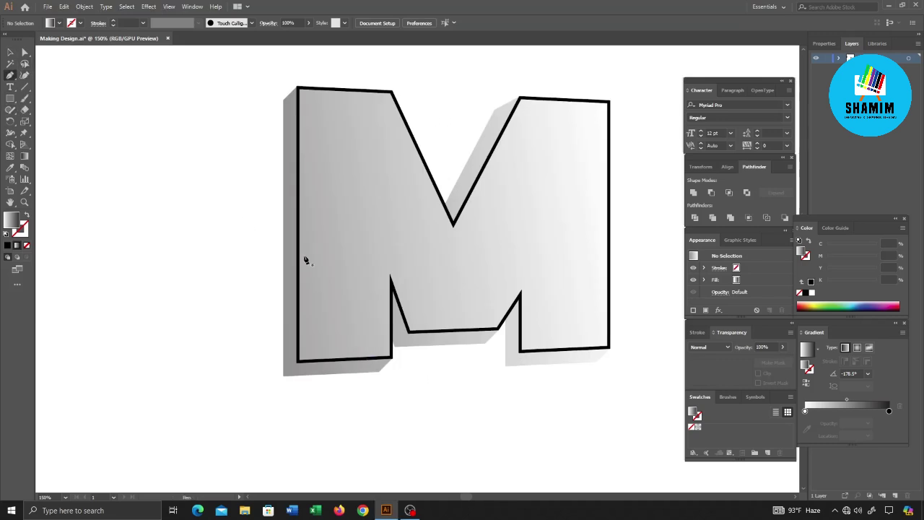
pyautogui.scroll(1, 302, 349)
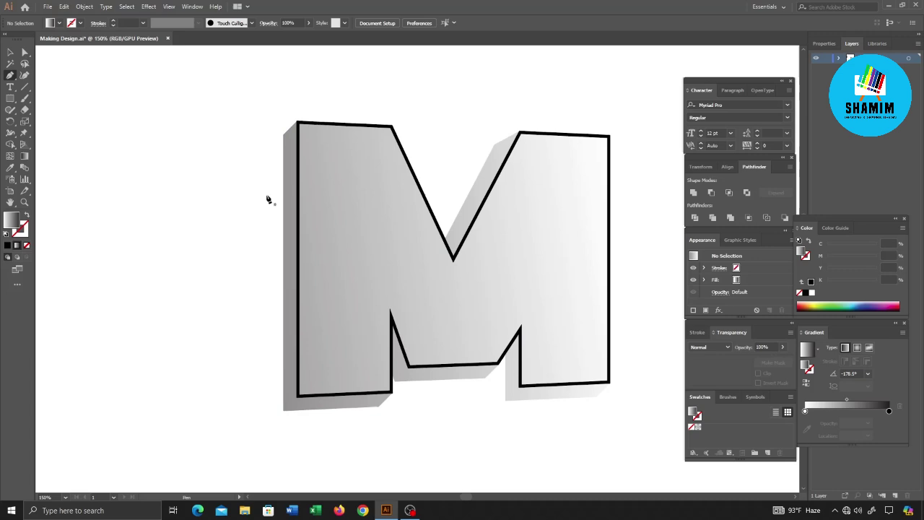
pyautogui.click(283, 134)
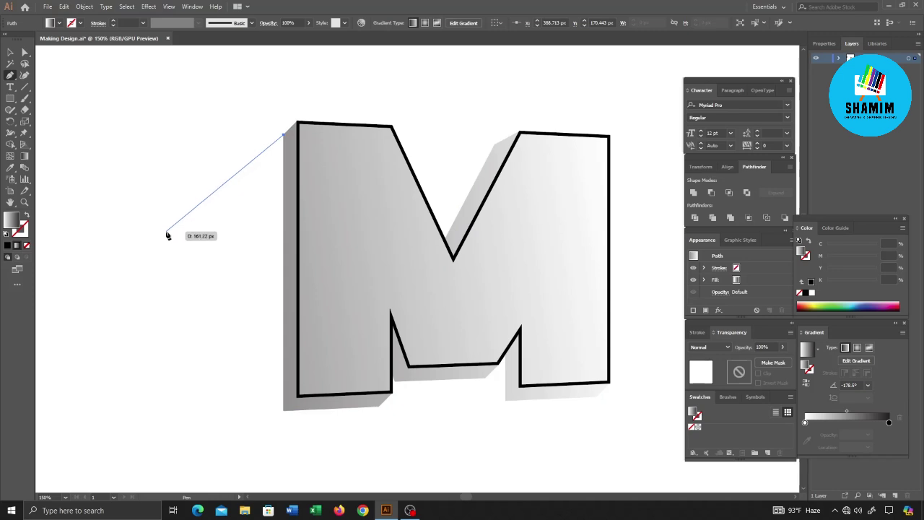
pyautogui.click(166, 233)
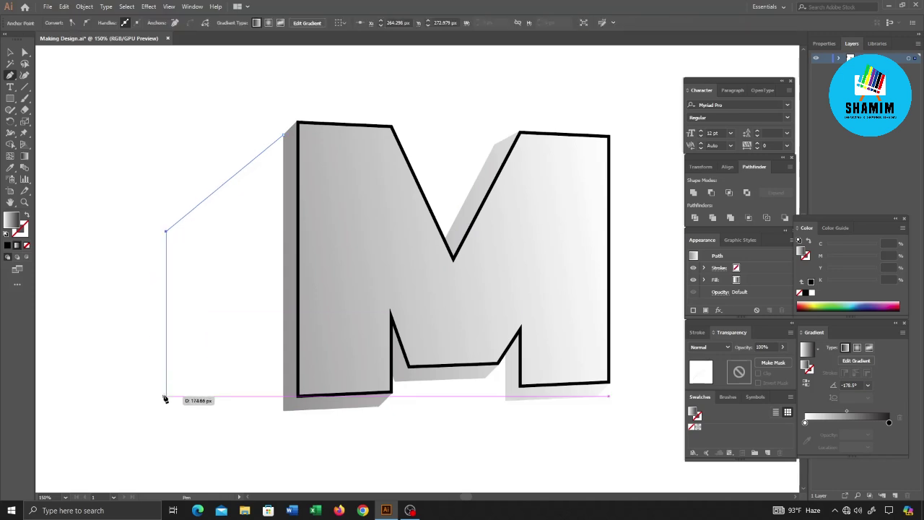
pyautogui.click(166, 397)
pyautogui.click(283, 409)
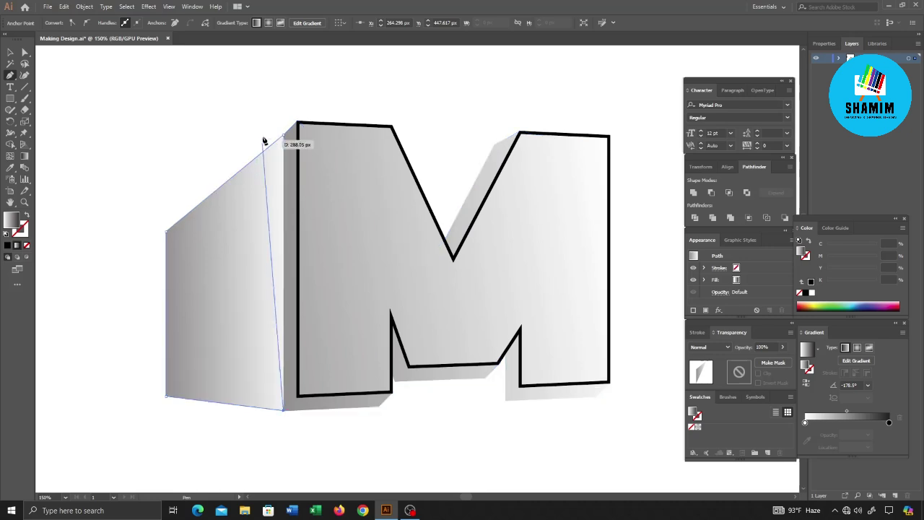
pyautogui.click(283, 135)
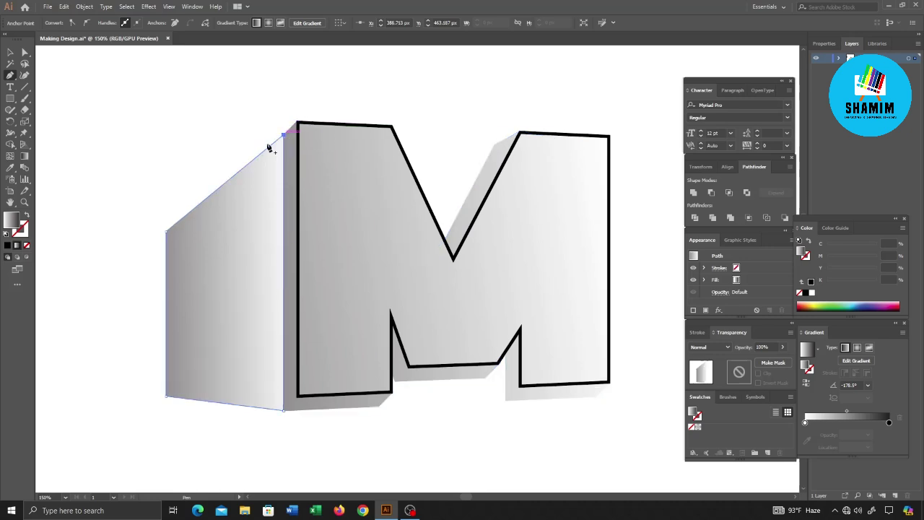
# - Give the side face a 0° horizontal gradient, pale outside and darker near the M
pyautogui.click(25, 156)
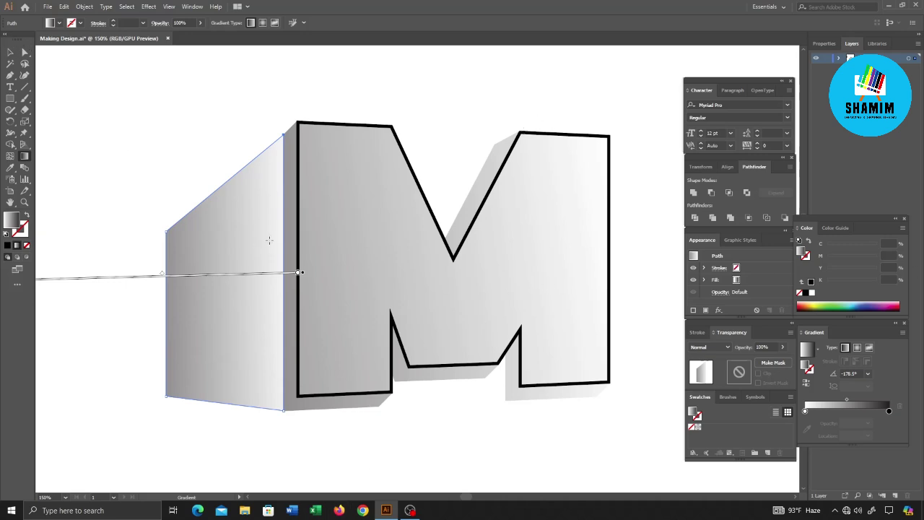
pyautogui.moveTo(408, 252)
pyautogui.mouseDown()
pyautogui.moveTo(77, 355)
pyautogui.moveTo(173, 334)
pyautogui.mouseUp()
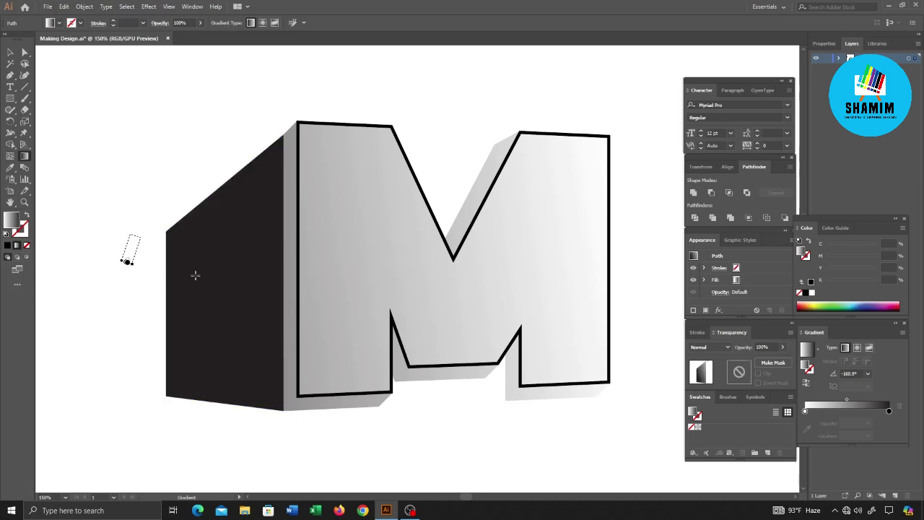
pyautogui.moveTo(125, 261)
pyautogui.mouseDown()
pyautogui.moveTo(488, 325)
pyautogui.moveTo(369, 262)
pyautogui.mouseUp()
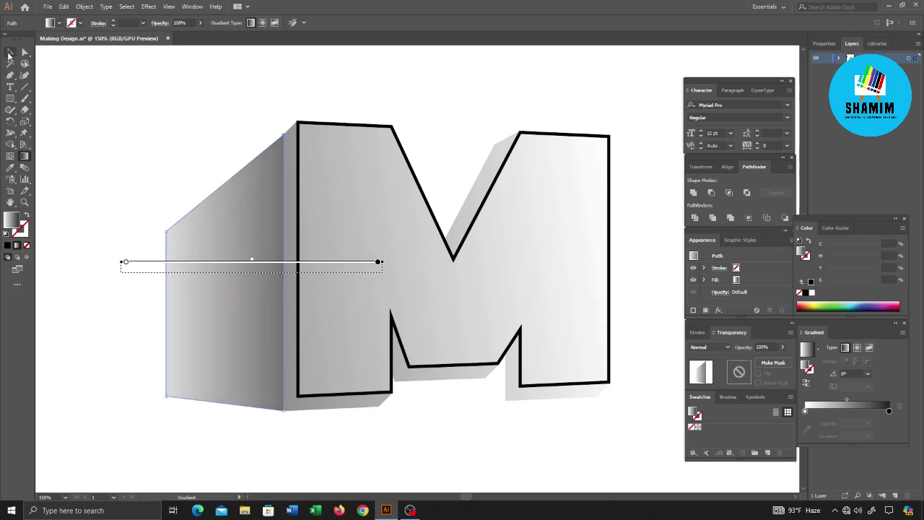
pyautogui.click(9, 54)
pyautogui.click(62, 97)
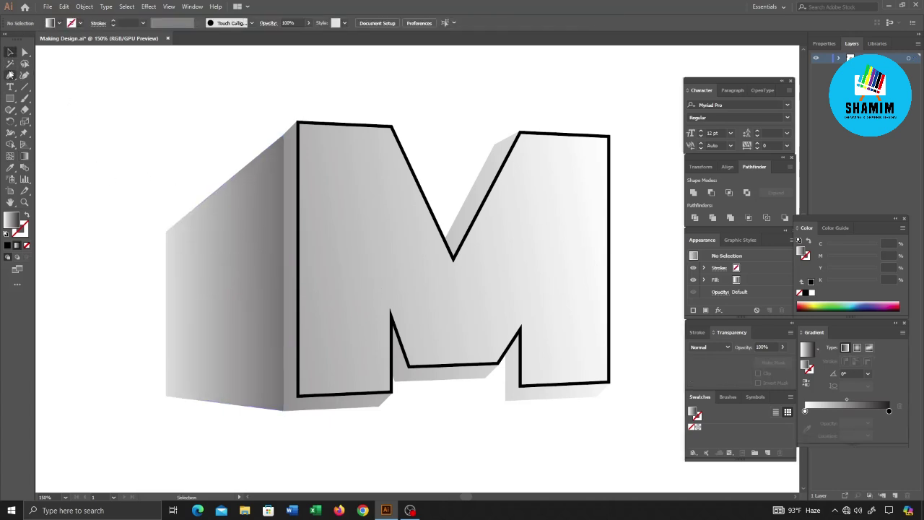
# - Draw a closed triangle inside the M's upper V notch with the Pen tool
pyautogui.click(9, 74)
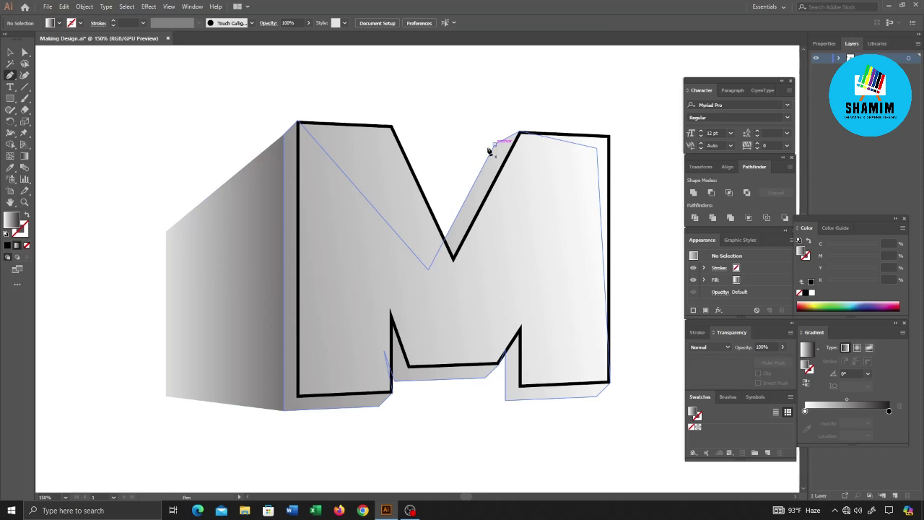
pyautogui.click(492, 145)
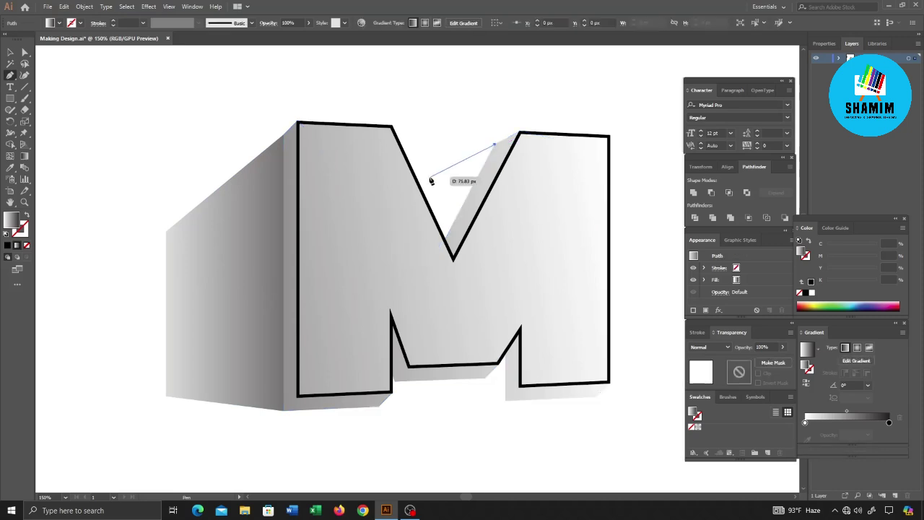
pyautogui.click(387, 185)
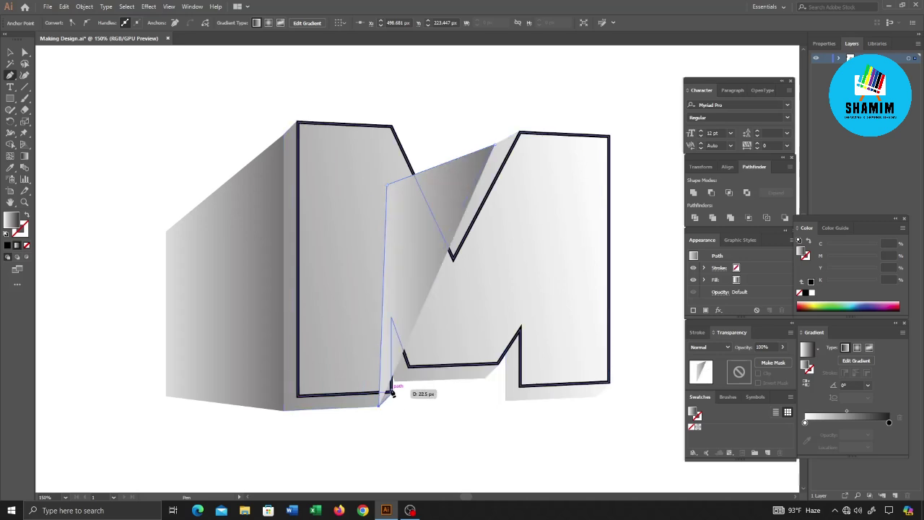
pyautogui.press('ctrl')
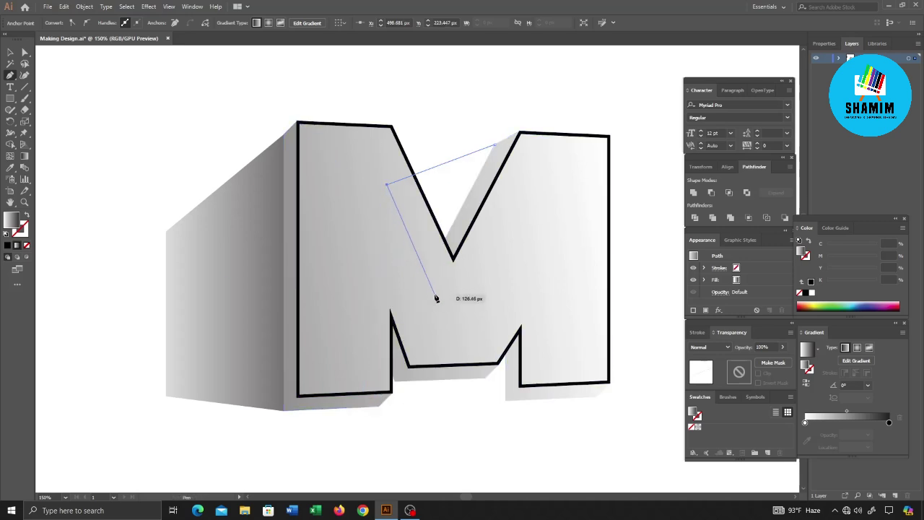
pyautogui.click(434, 312)
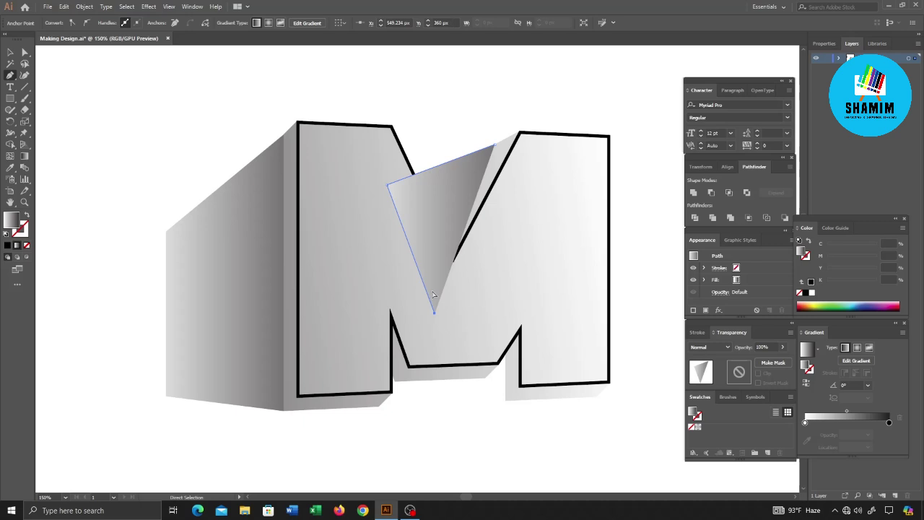
pyautogui.hotkey('ctrl', 'z')
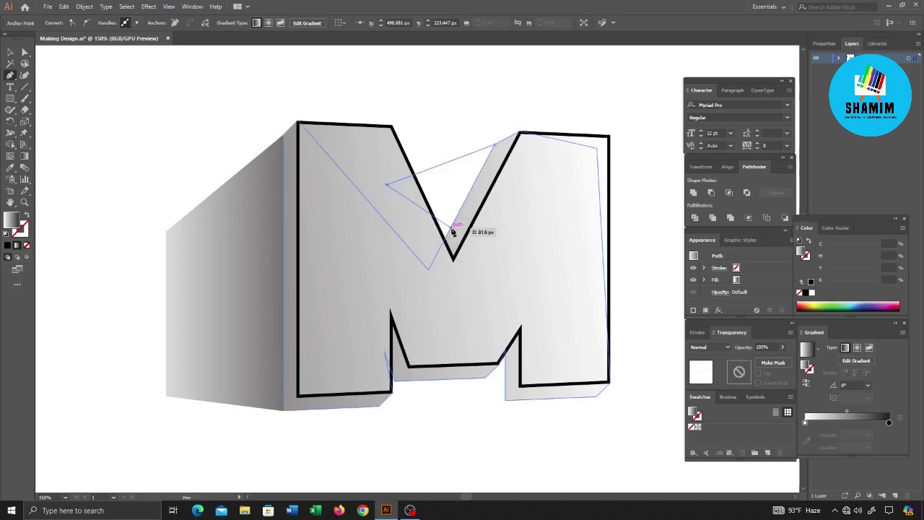
pyautogui.click(428, 269)
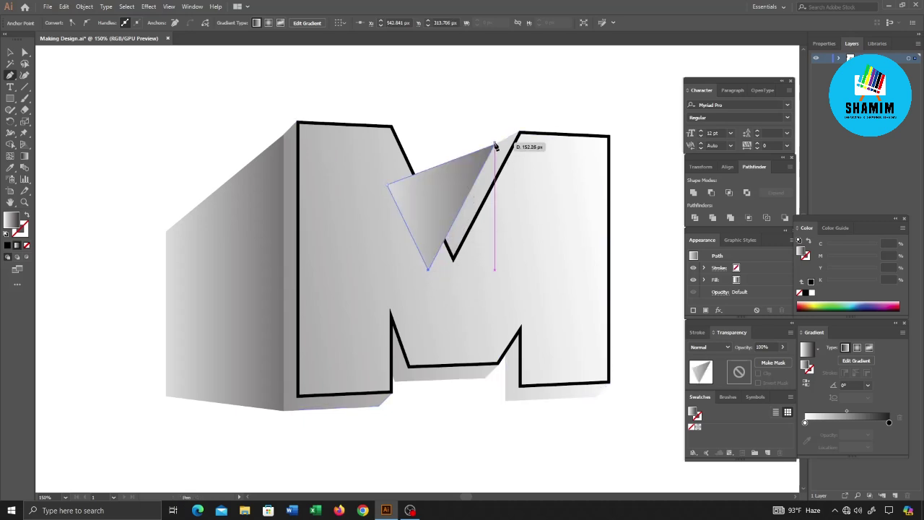
pyautogui.click(494, 144)
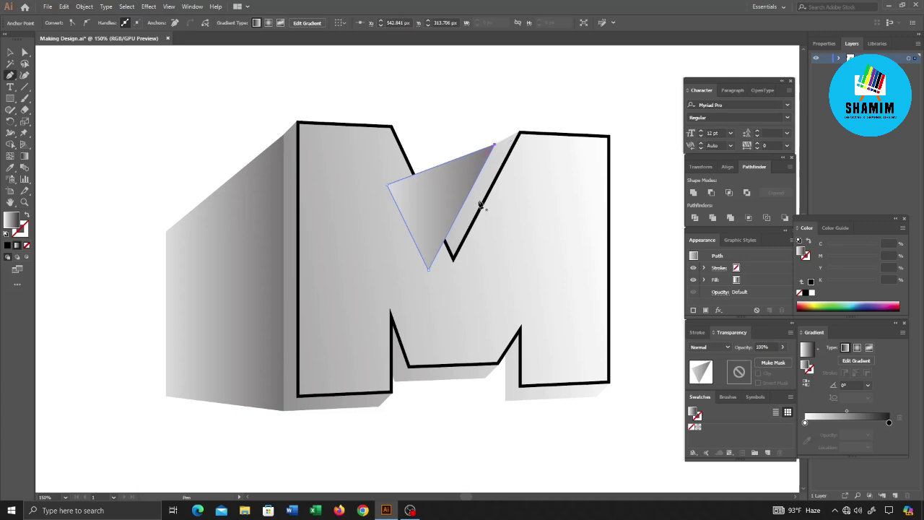
# - Draw a closed shape across the M's lower opening, then select the new depth shapes
pyautogui.click(504, 397)
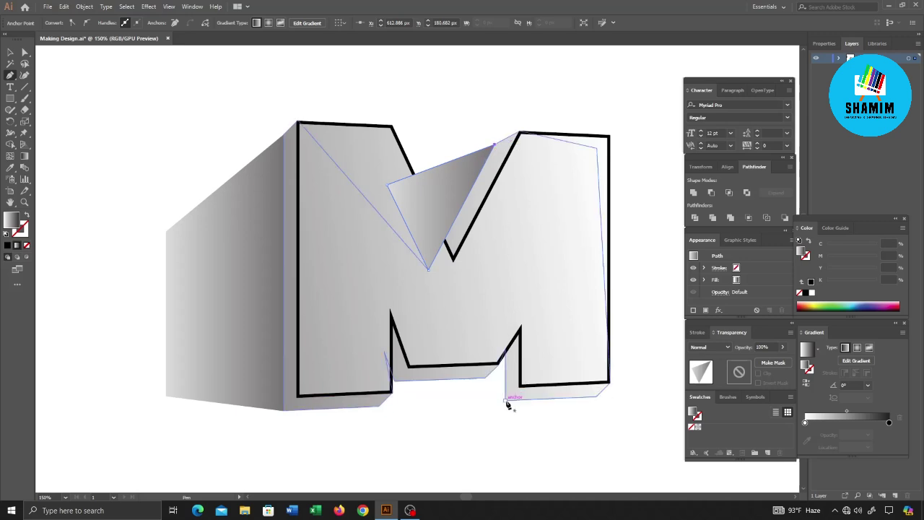
pyautogui.click(391, 394)
pyautogui.click(362, 330)
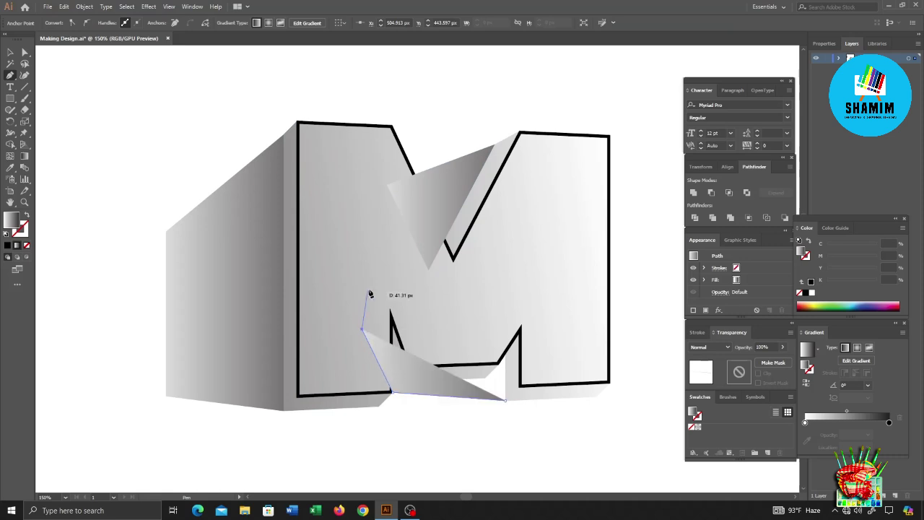
pyautogui.click(369, 290)
pyautogui.click(482, 289)
pyautogui.click(540, 304)
pyautogui.click(519, 368)
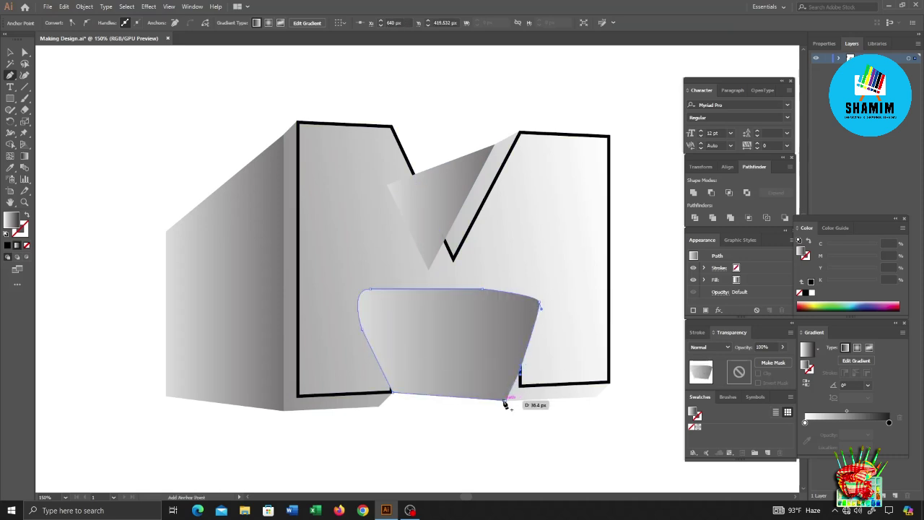
pyautogui.click(504, 397)
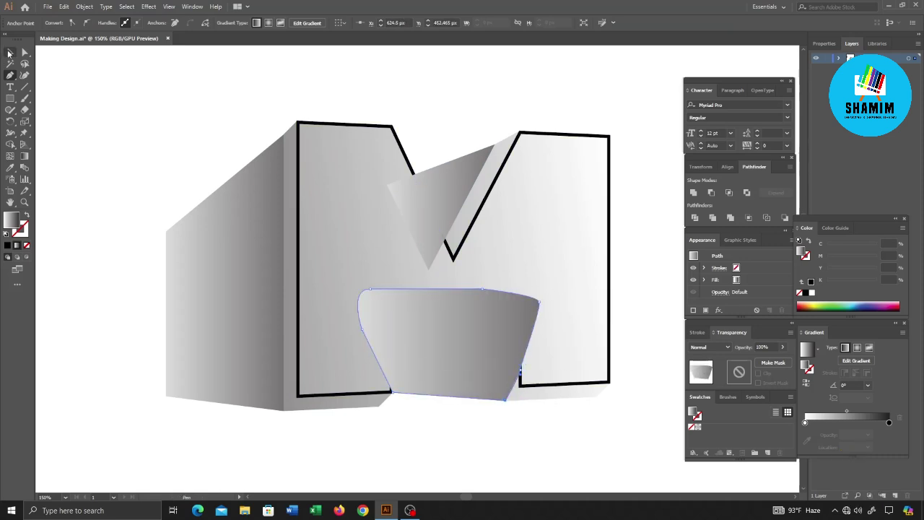
pyautogui.click(9, 53)
pyautogui.moveTo(157, 148)
pyautogui.mouseDown()
pyautogui.moveTo(223, 243)
pyautogui.moveTo(455, 174)
pyautogui.mouseUp()
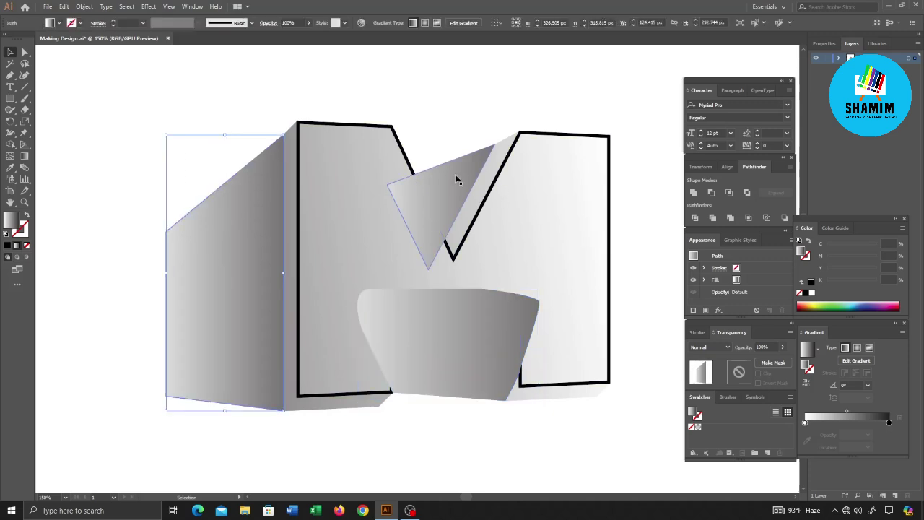
# - Send the notch triangle, lower shape and side face behind the M
pyautogui.keyDown('shift'); pyautogui.click(466, 329); pyautogui.keyUp('shift')
pyautogui.rightClick(464, 326)
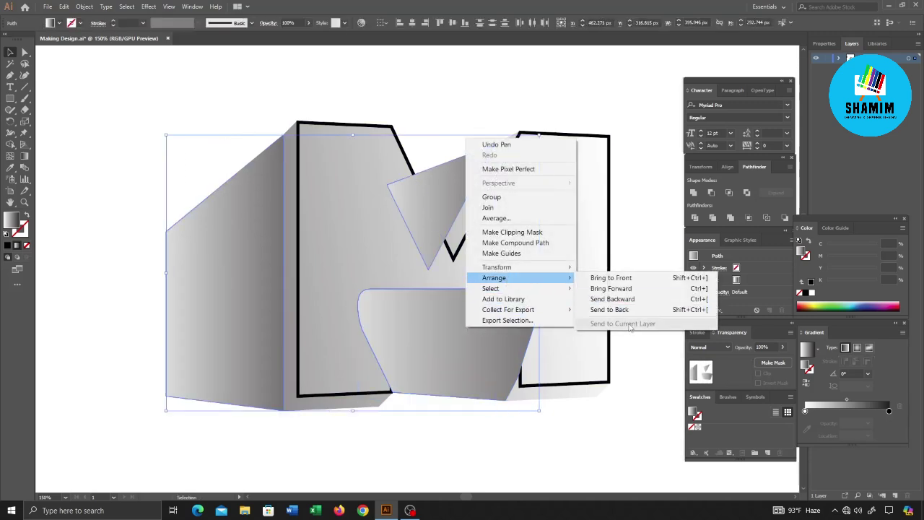
pyautogui.click(609, 309)
# - Marquee-select the artwork, bring the M front face to the front, and deselect
pyautogui.moveTo(133, 77); pyautogui.dragTo(609, 446)
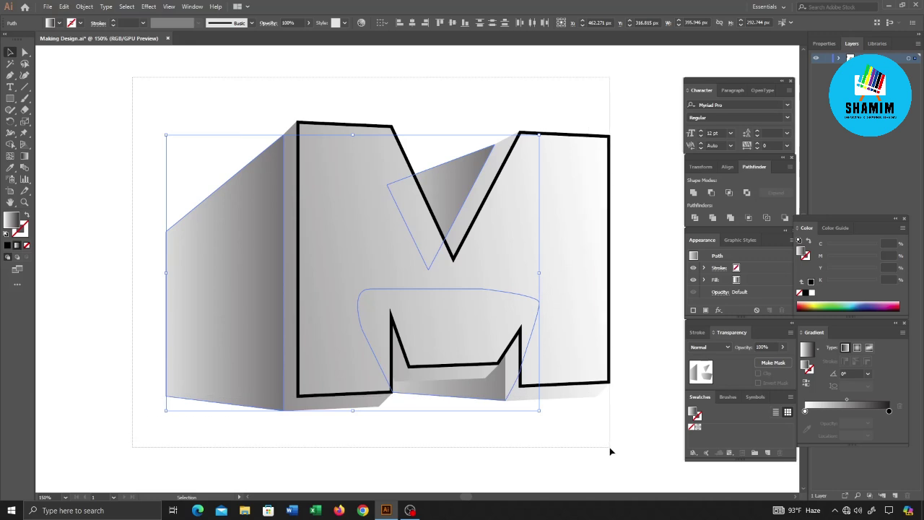
pyautogui.rightClick(308, 237)
pyautogui.moveTo(336, 376)
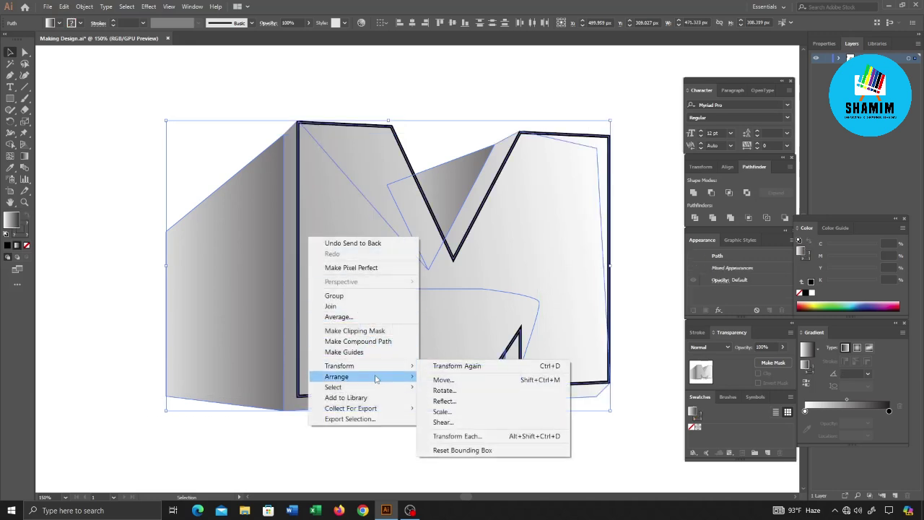
pyautogui.click(424, 376)
pyautogui.click(133, 166)
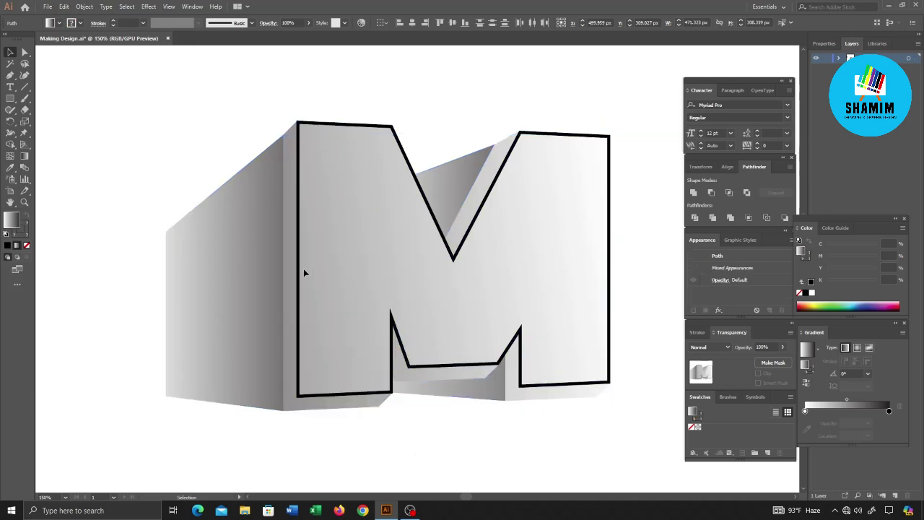
pyautogui.hotkey('ctrl', 'shift', 'a')
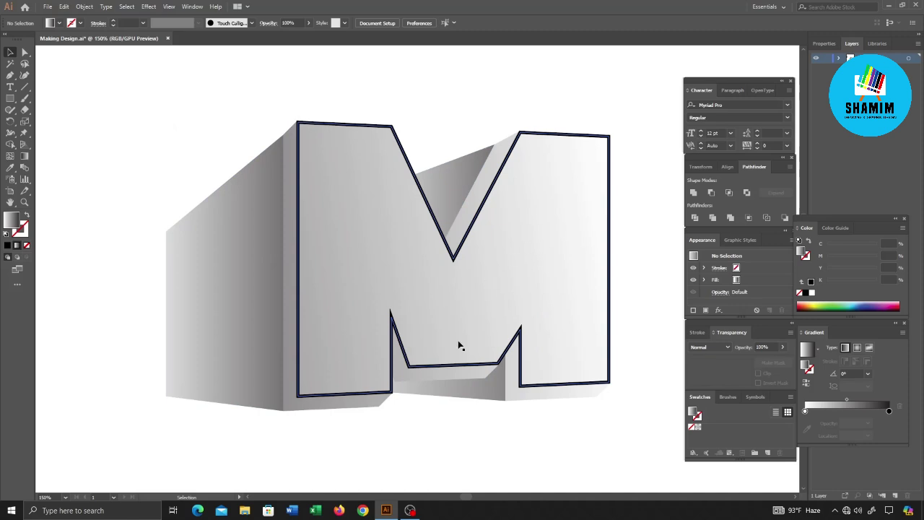
pyautogui.scroll(-2, 361, 412)
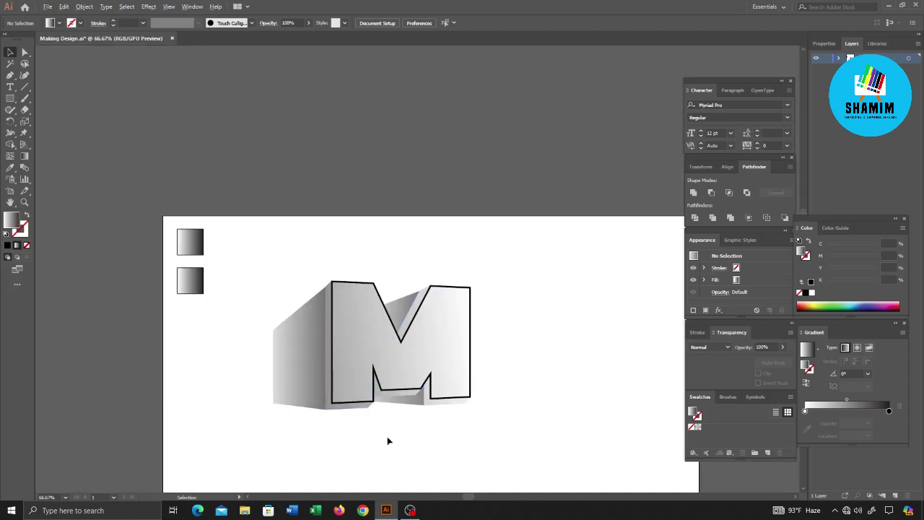
pyautogui.scroll(1, 388, 440)
pyautogui.scroll(1, 389, 435)
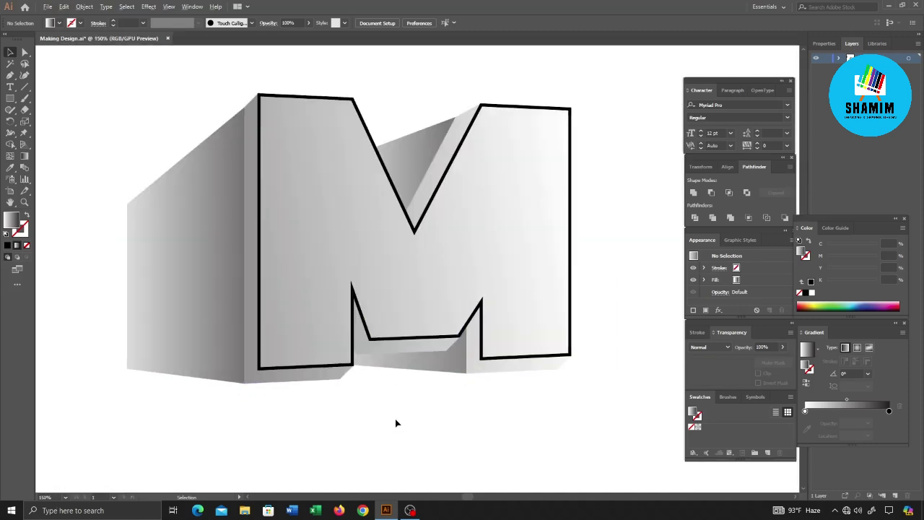
# - Redraw the depth shape's grey gradient at a steep -164° angle, nearly top to bottom
pyautogui.click(483, 366)
pyautogui.press('g')
pyautogui.moveTo(599, 224); pyautogui.dragTo(43, 240)
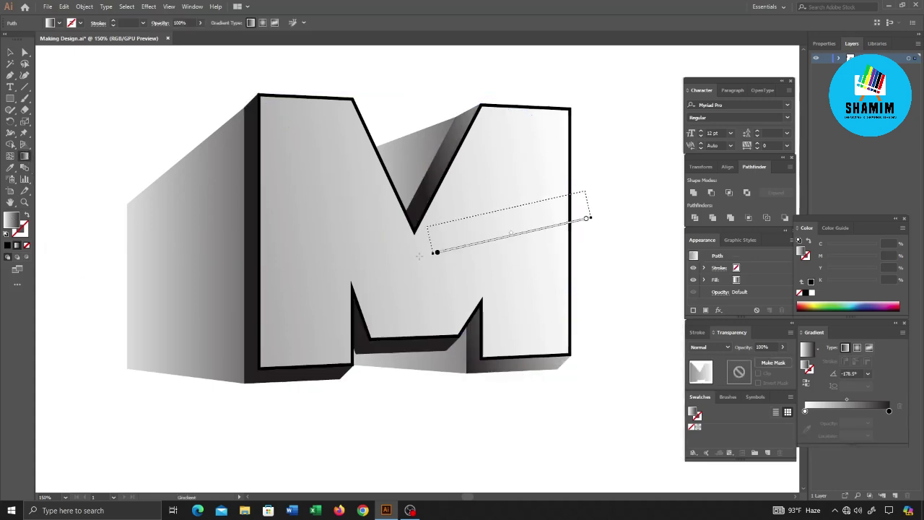
pyautogui.moveTo(437, 251); pyautogui.dragTo(422, 259)
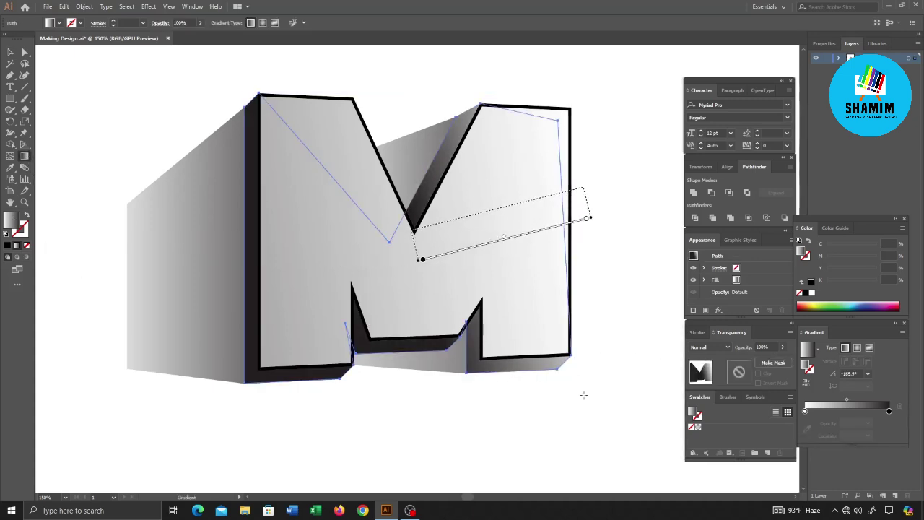
pyautogui.moveTo(609, 394)
pyautogui.mouseDown()
pyautogui.moveTo(435, 418)
pyautogui.moveTo(436, 427)
pyautogui.mouseUp()
pyautogui.moveTo(483, 78)
pyautogui.mouseDown()
pyautogui.moveTo(446, 407)
pyautogui.moveTo(398, 424)
pyautogui.mouseUp()
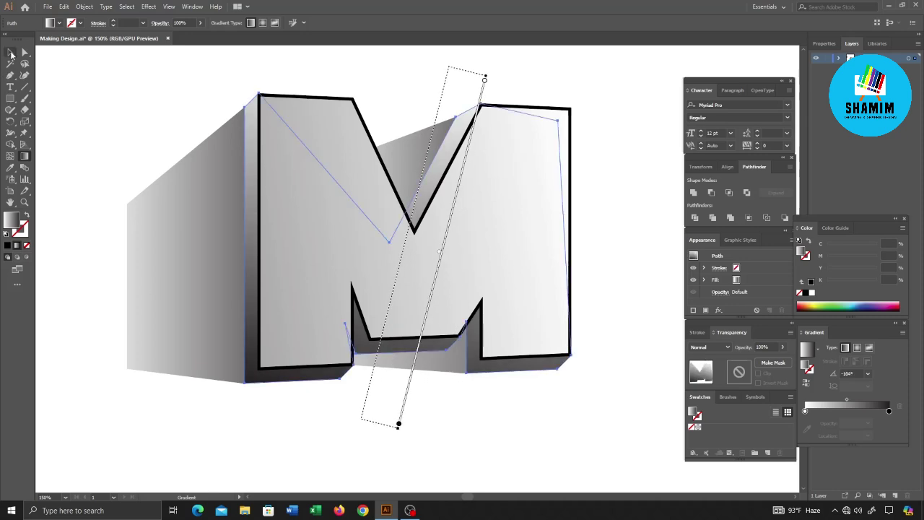
pyautogui.click(11, 53)
pyautogui.click(113, 103)
pyautogui.hotkey('ctrl', '-')
pyautogui.hotkey('ctrl', '-')
# - Sample the M's outline with the Eyedropper, keeping the 3 pt black stroke, and set fill to None
pyautogui.scroll(-1, 410, 375)
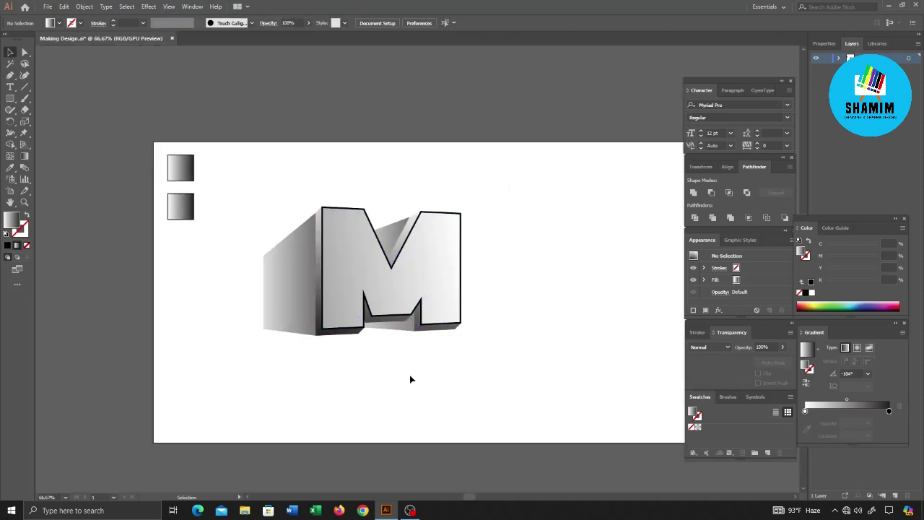
pyautogui.scroll(1, 307, 349)
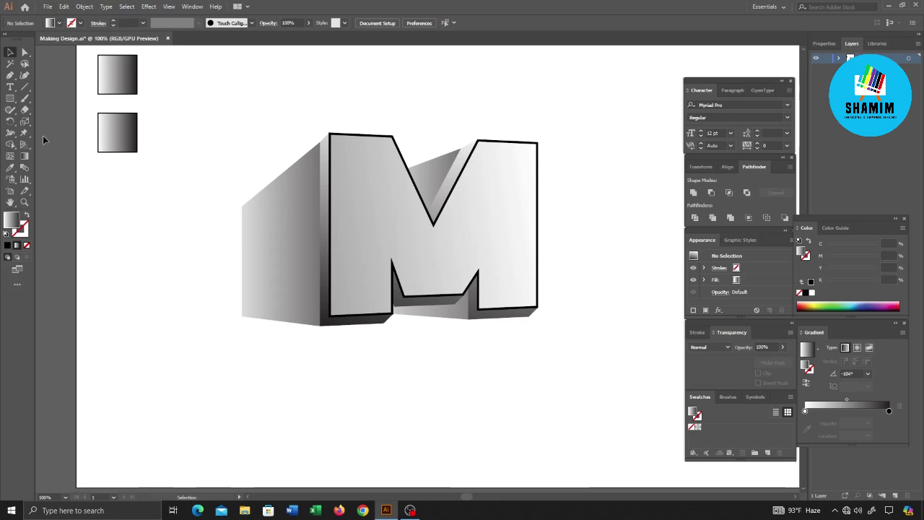
pyautogui.click(10, 167)
pyautogui.click(410, 163)
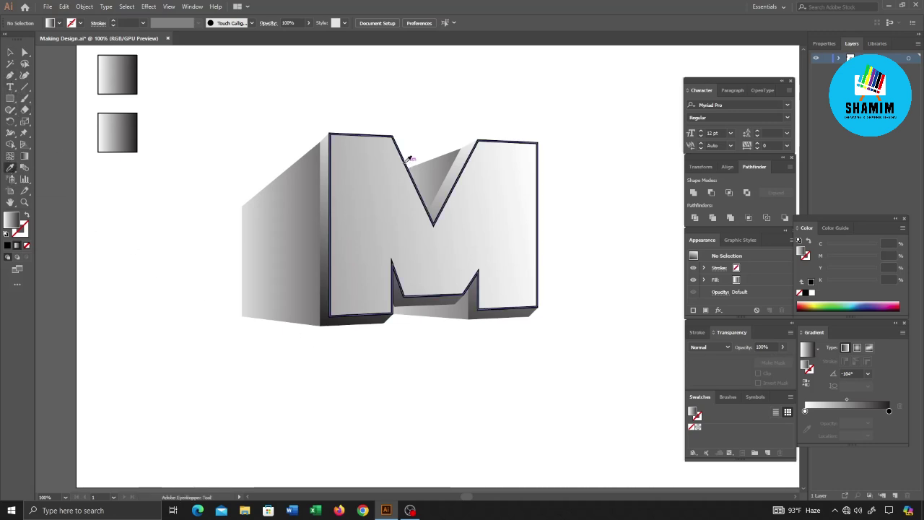
pyautogui.click(27, 246)
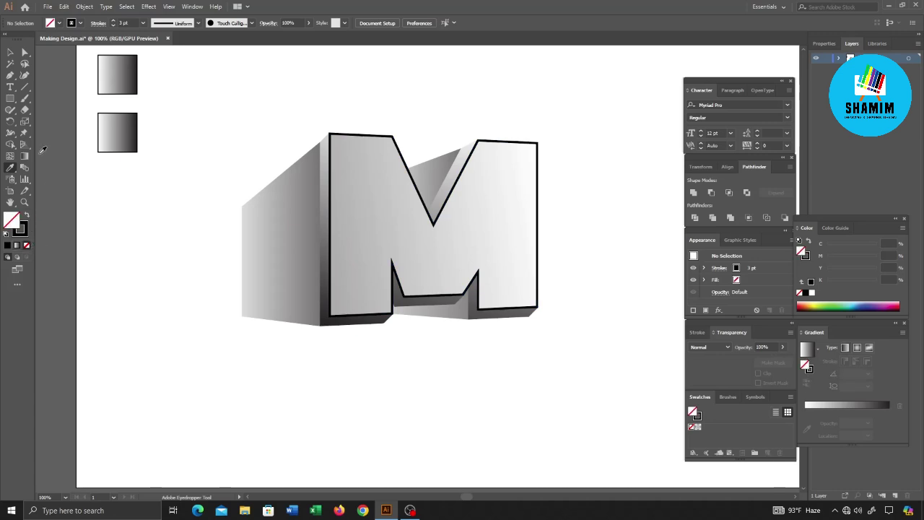
# - With the Pen tool, trace the M's left side face and bottom edges as one outline
pyautogui.click(11, 76)
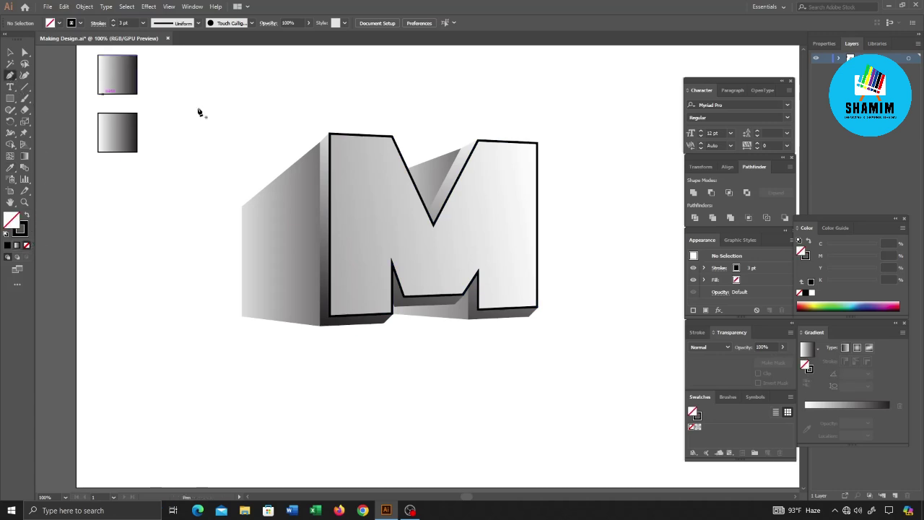
pyautogui.click(330, 134)
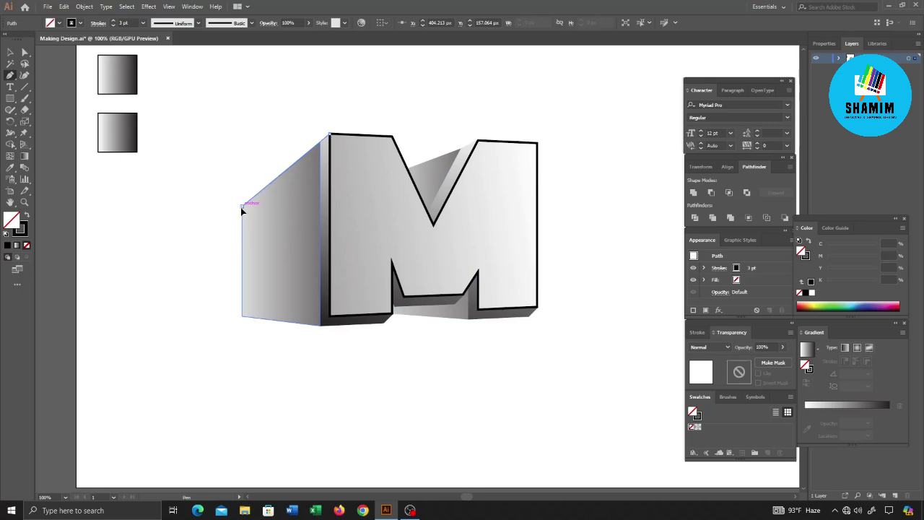
pyautogui.click(241, 205)
pyautogui.click(242, 315)
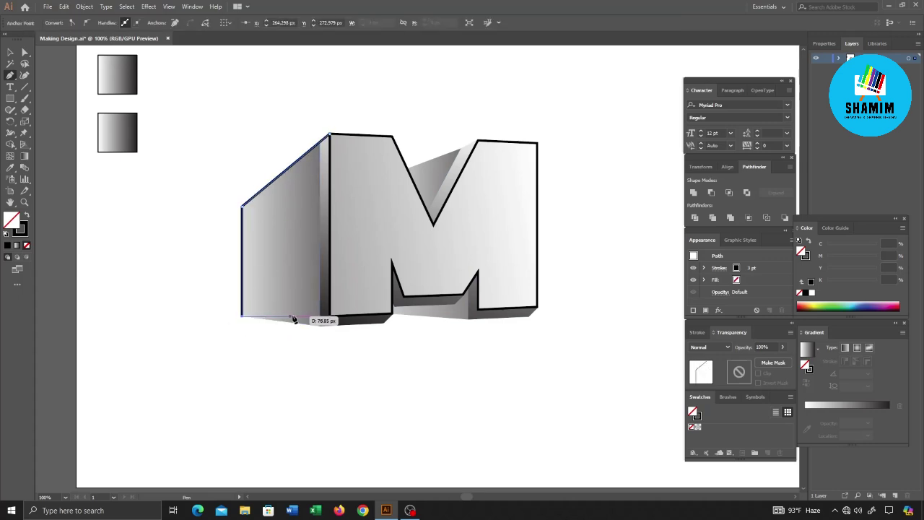
pyautogui.click(320, 325)
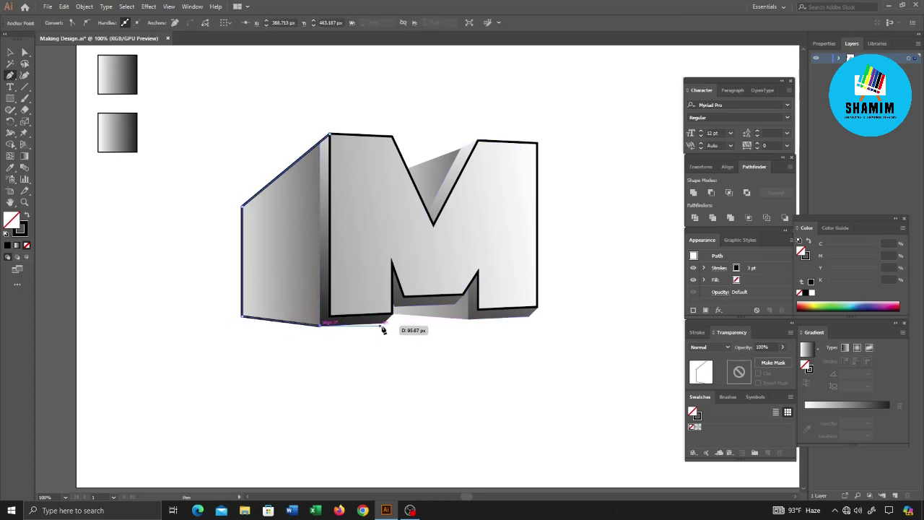
pyautogui.click(384, 322)
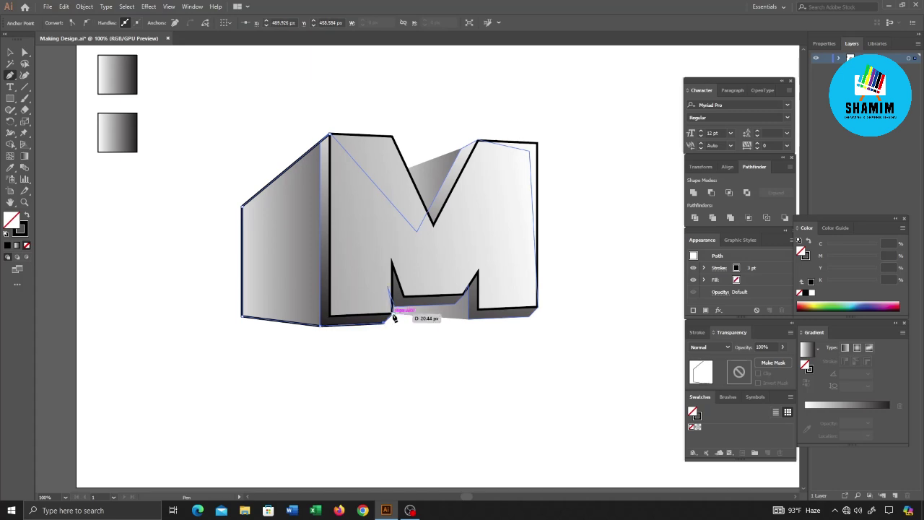
pyautogui.click(392, 314)
pyautogui.click(470, 318)
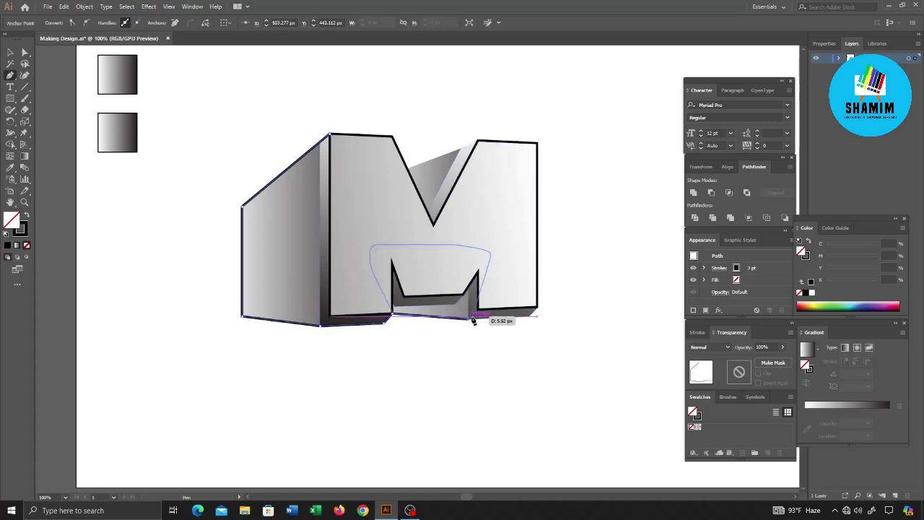
pyautogui.click(532, 316)
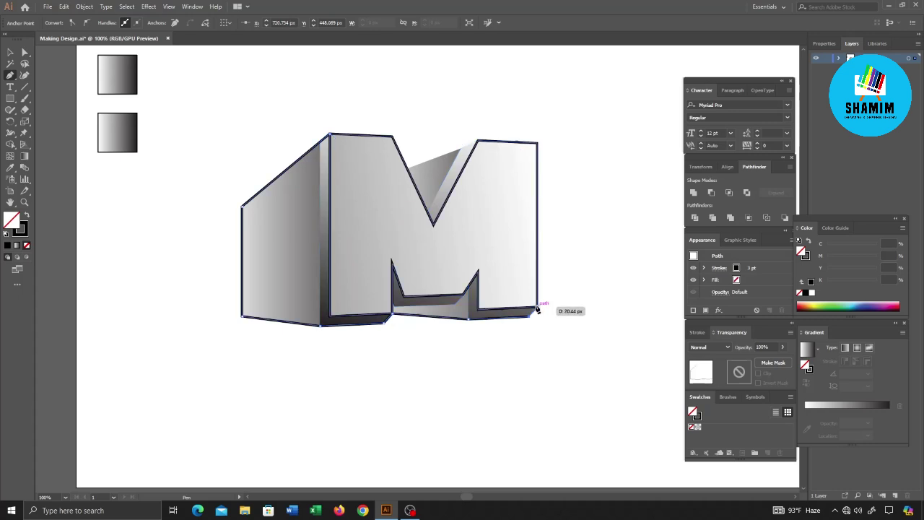
pyautogui.click(538, 309)
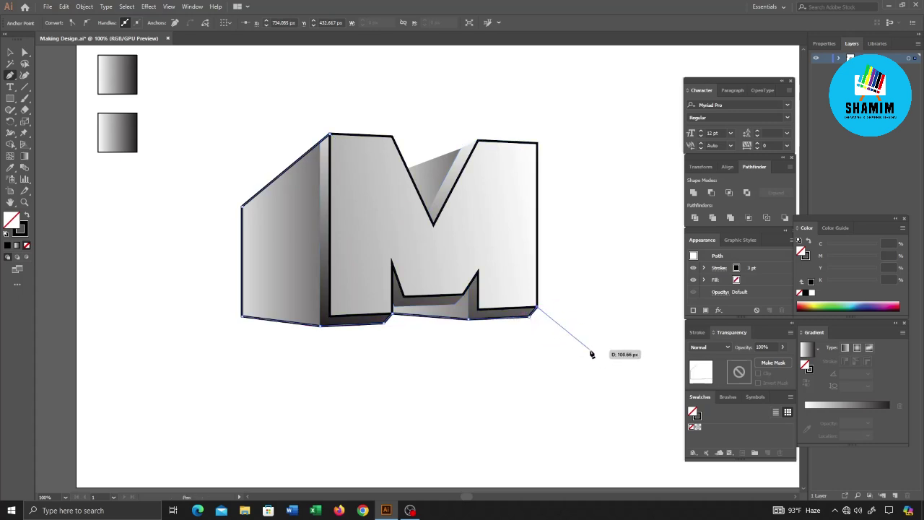
pyautogui.press('Escape')
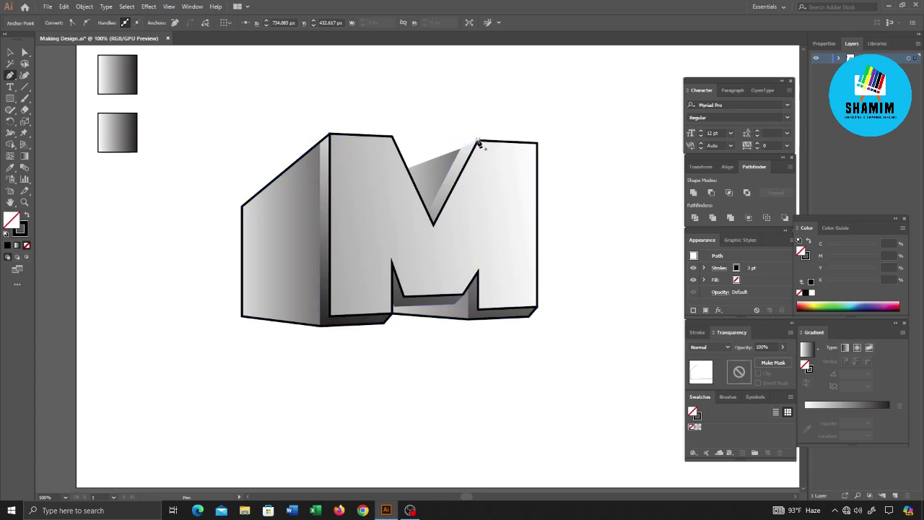
# - Draw a short edge line from the M's upper inner corner toward the top middle
pyautogui.click(476, 142)
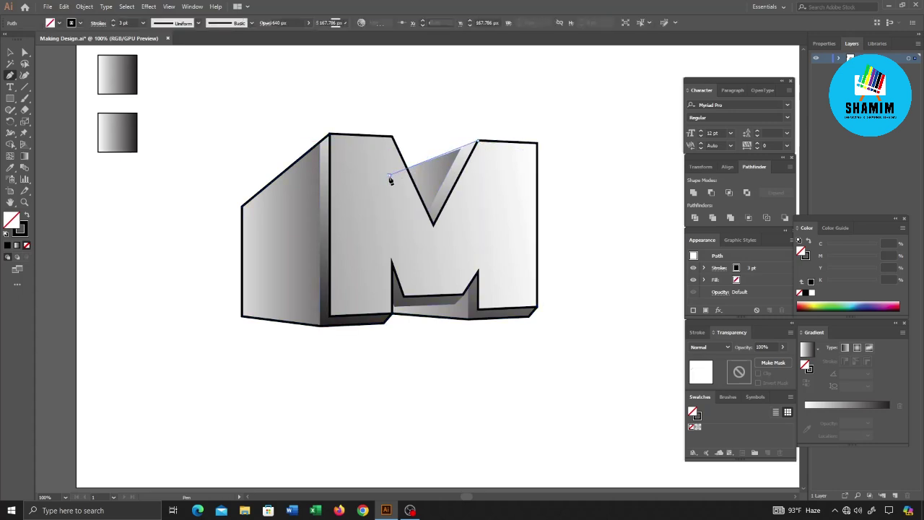
pyautogui.click(389, 174)
pyautogui.click(10, 52)
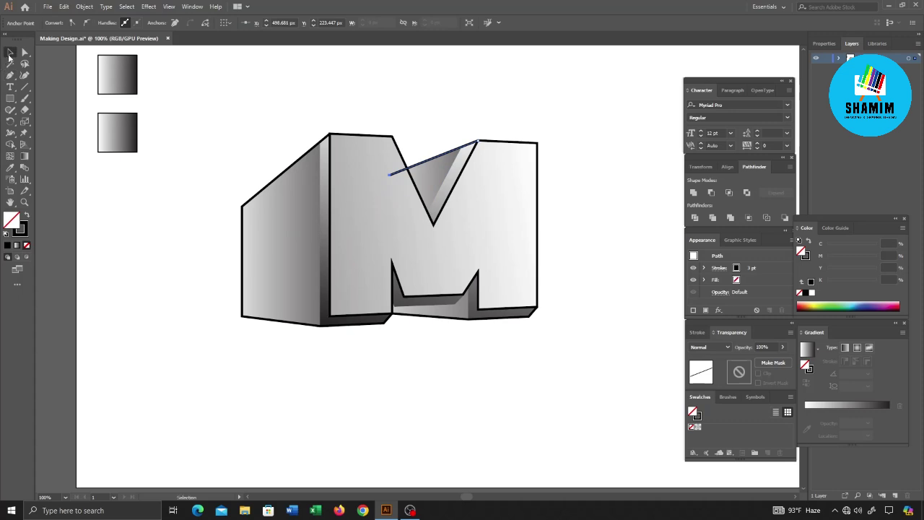
pyautogui.click(363, 175)
# - Bring the M's front face to the front via Arrange
pyautogui.rightClick(362, 175)
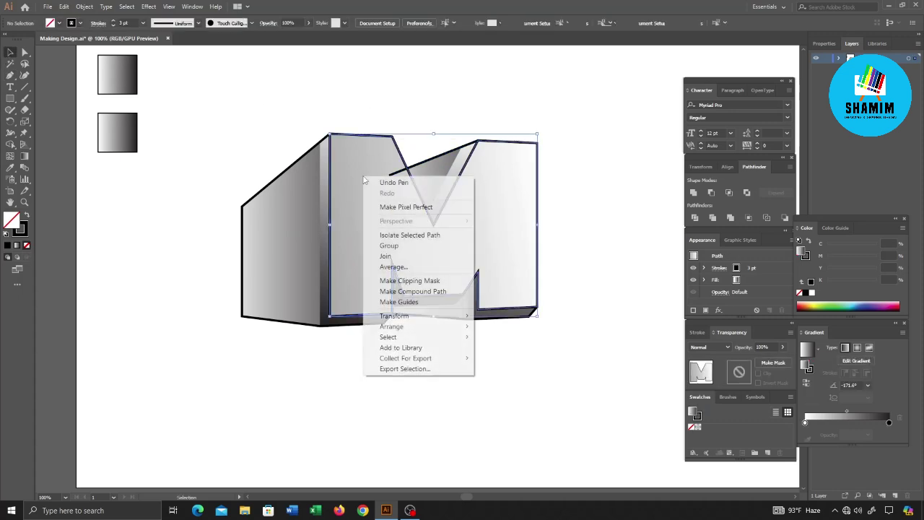
pyautogui.moveTo(391, 326)
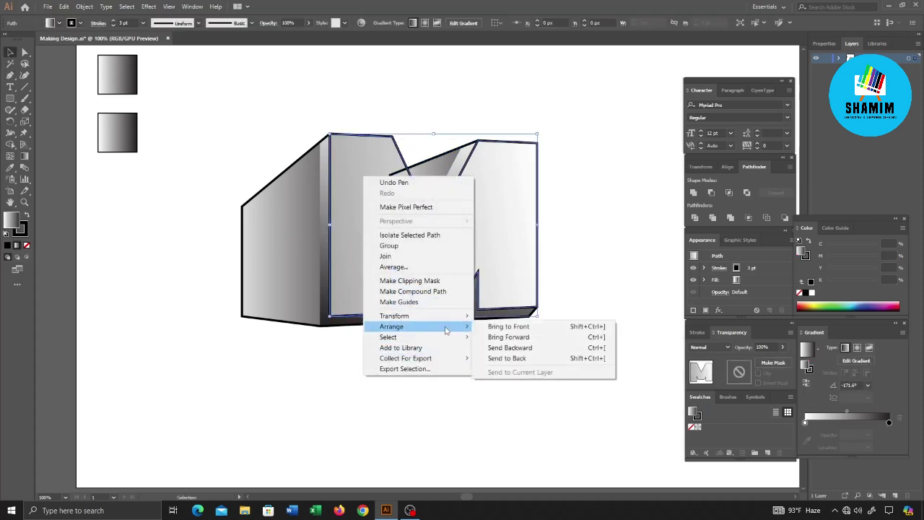
pyautogui.click(508, 324)
pyautogui.click(421, 384)
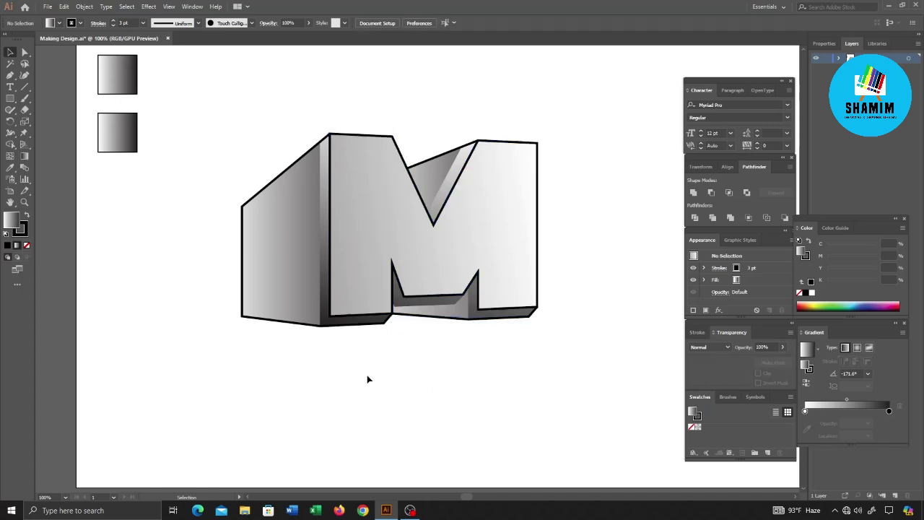
# - Select every part of the 3D M and Alt-drag a copy to the right
pyautogui.scroll(-2, 365, 373)
pyautogui.scroll(1, 387, 352)
pyautogui.scroll(1, 418, 352)
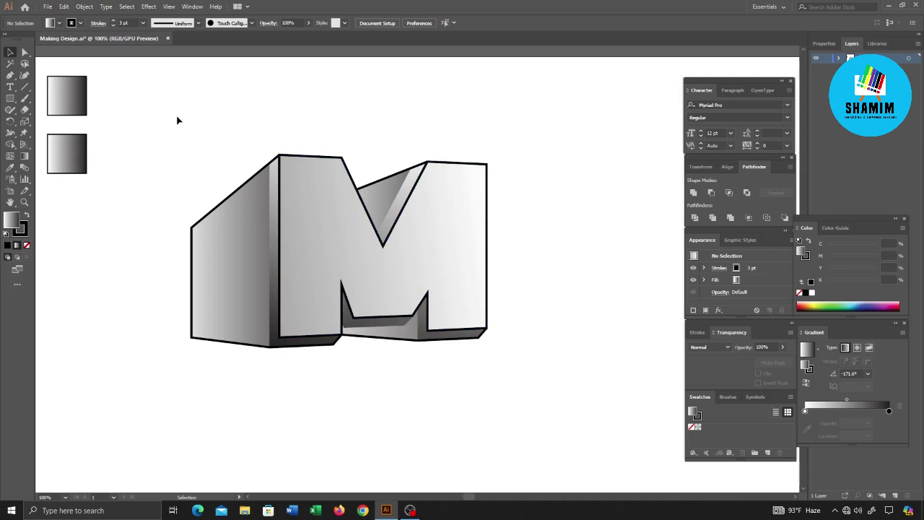
pyautogui.moveTo(165, 113); pyautogui.dragTo(503, 330)
pyautogui.scroll(-2, 301, 293)
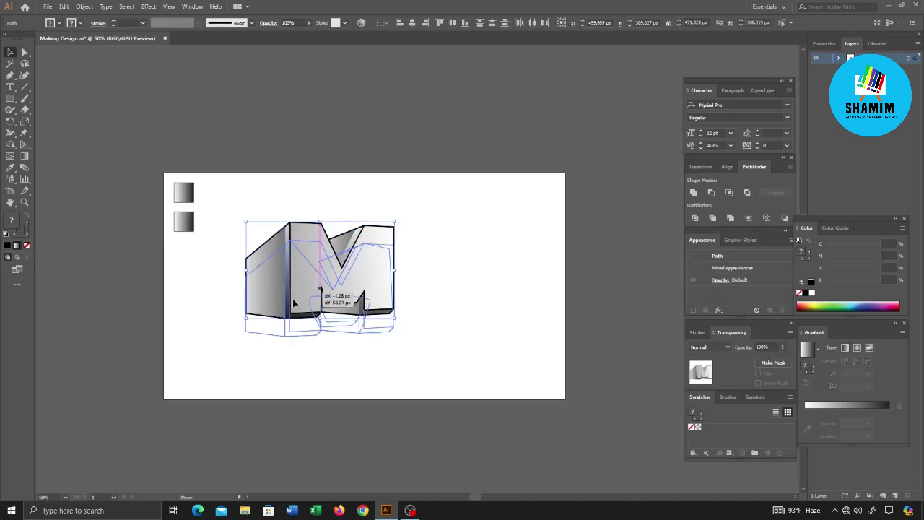
pyautogui.moveTo(261, 297); pyautogui.dragTo(438, 297)
# - Set the right M front-face gradient's left stop to K 0% (pure white)
pyautogui.click(501, 303)
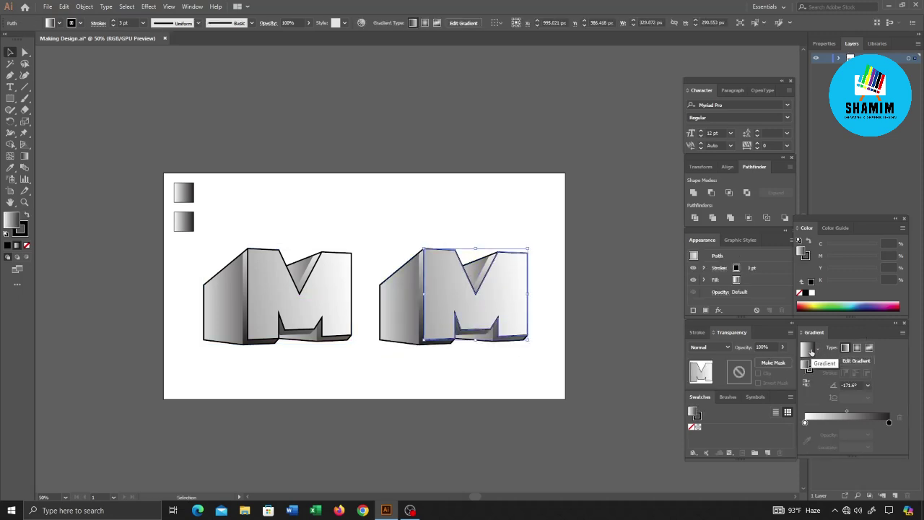
pyautogui.click(805, 422)
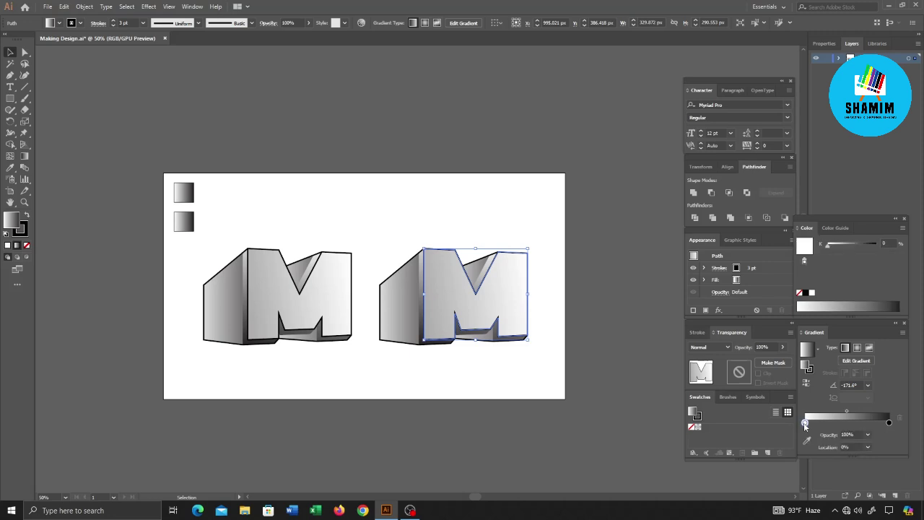
pyautogui.doubleClick(805, 422)
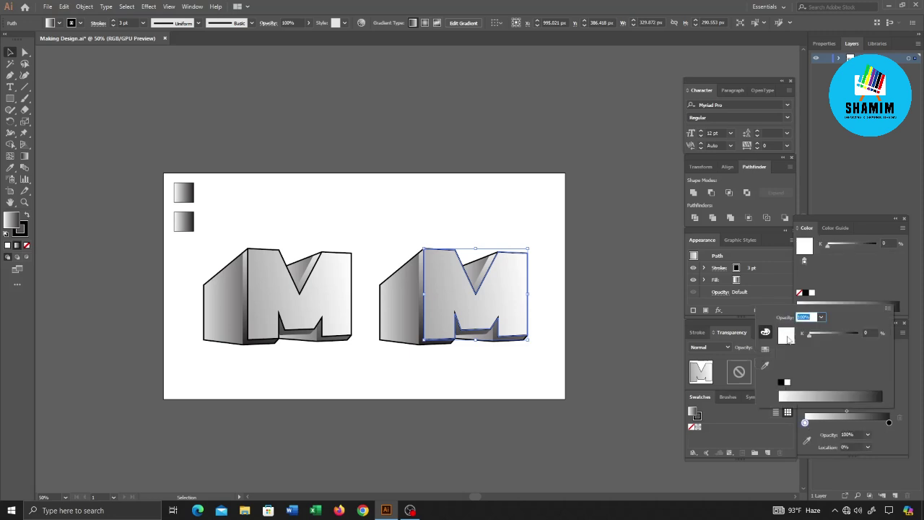
pyautogui.click(766, 349)
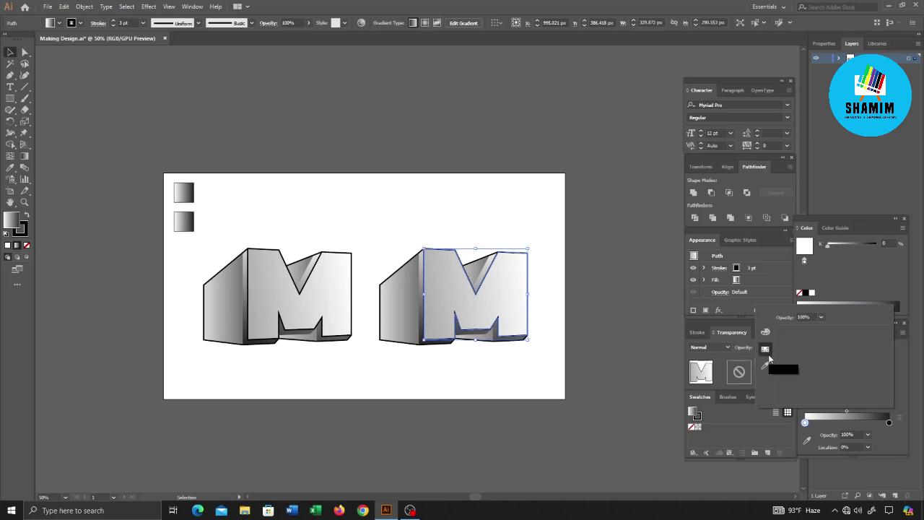
pyautogui.doubleClick(806, 423)
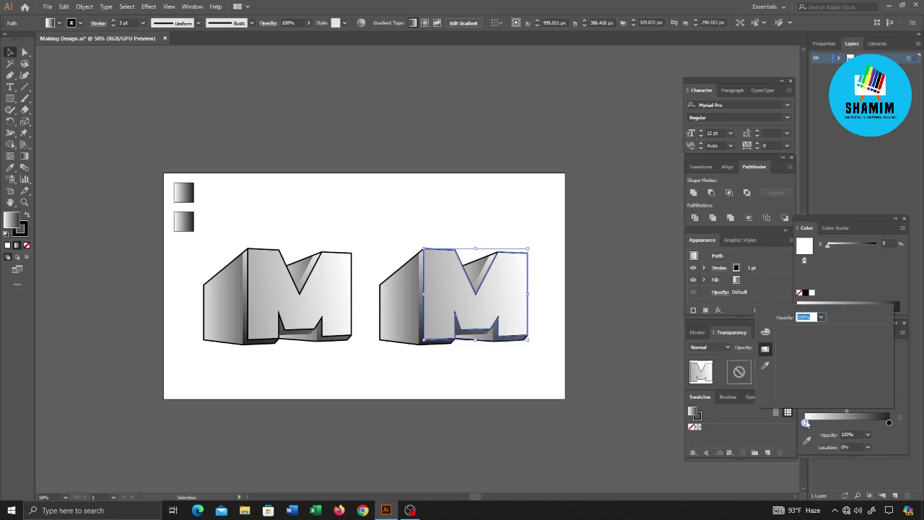
pyautogui.click(765, 331)
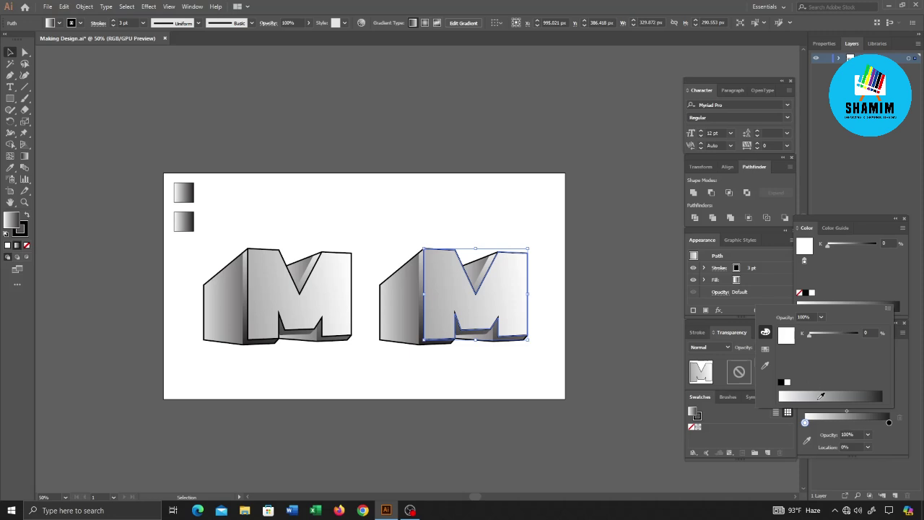
pyautogui.click(821, 396)
pyautogui.click(788, 383)
pyautogui.click(505, 181)
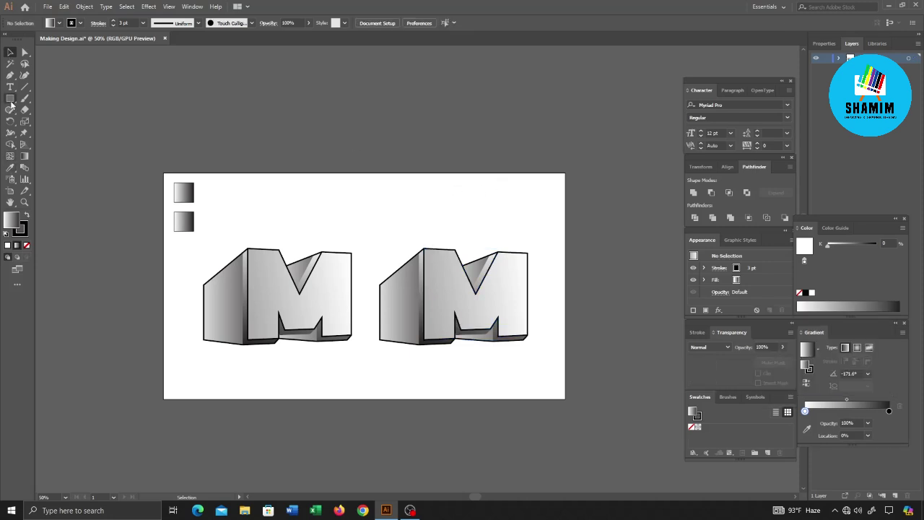
# - Draw a rectangle above the artboard and give it a white fill
pyautogui.moveTo(421, 108); pyautogui.dragTo(495, 167)
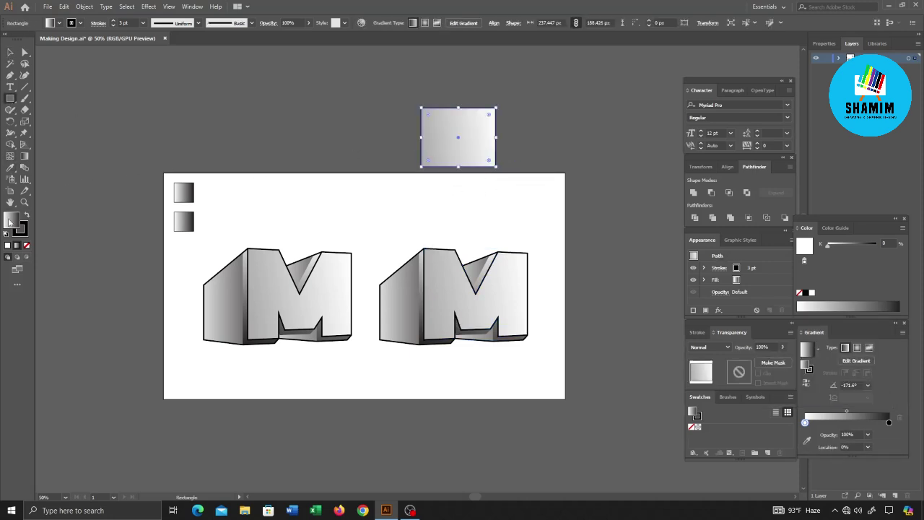
pyautogui.doubleClick(10, 221)
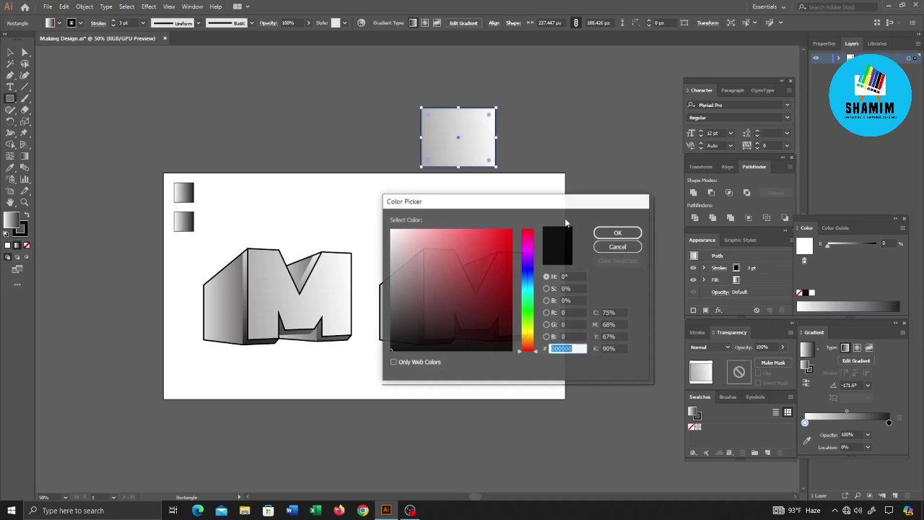
pyautogui.click(527, 252)
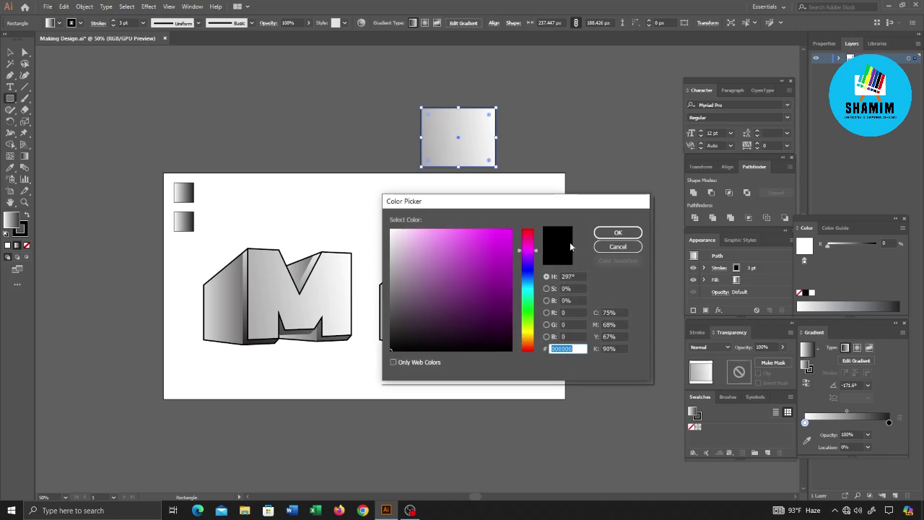
pyautogui.click(617, 232)
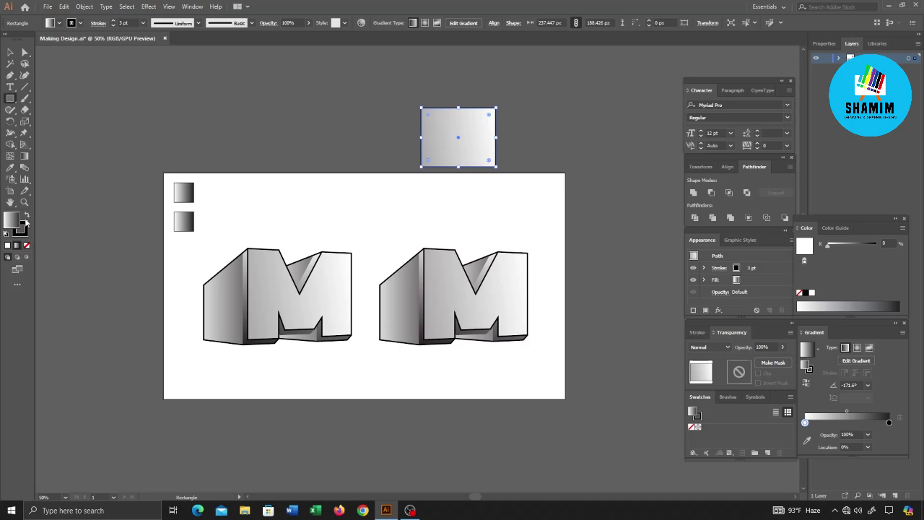
pyautogui.click(12, 168)
pyautogui.click(263, 203)
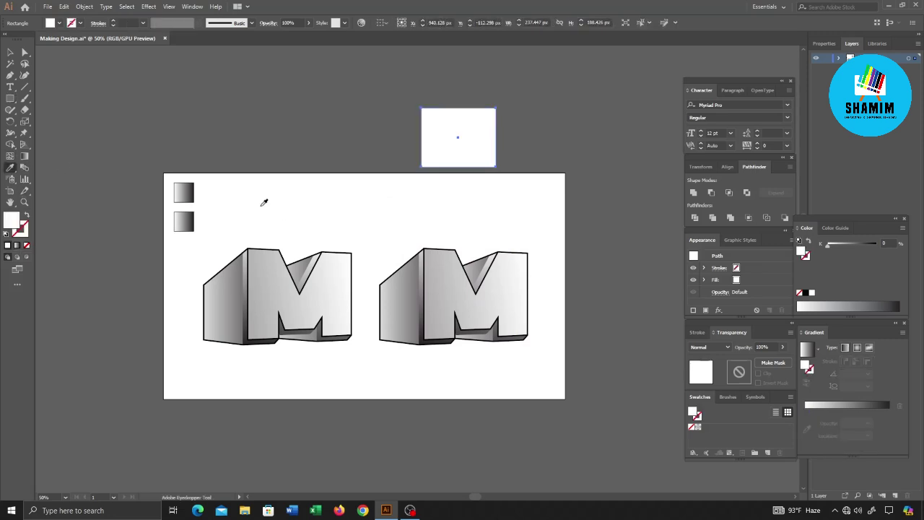
pyautogui.click(10, 52)
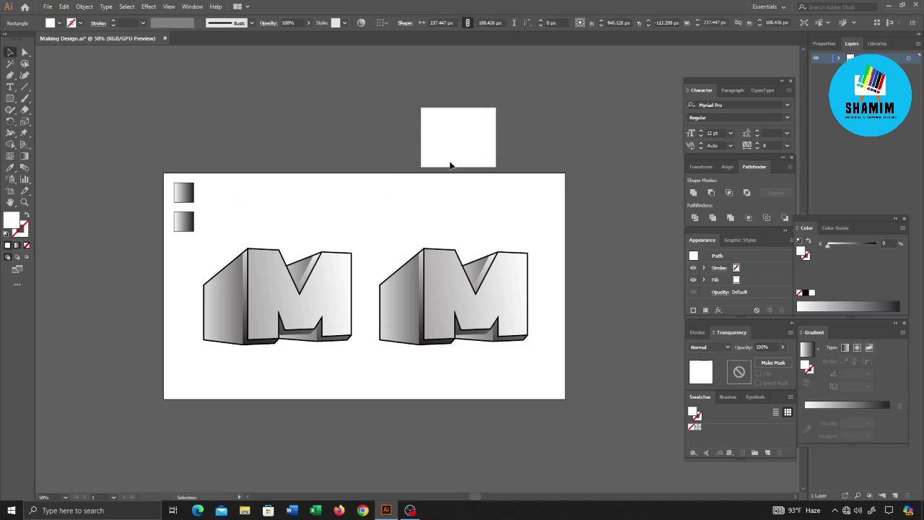
# - Fill the rectangle with magenta #ec00ff and move it left
pyautogui.doubleClick(12, 220)
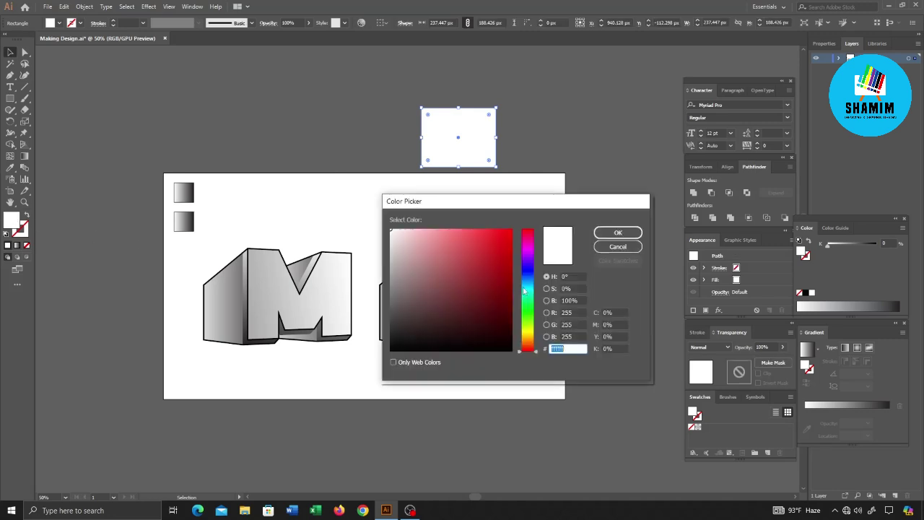
pyautogui.click(528, 251)
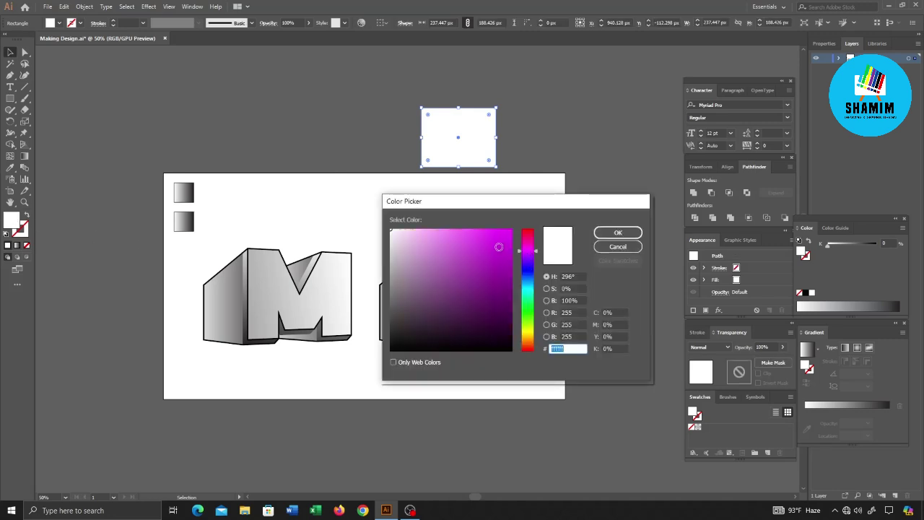
pyautogui.click(510, 230)
pyautogui.click(619, 231)
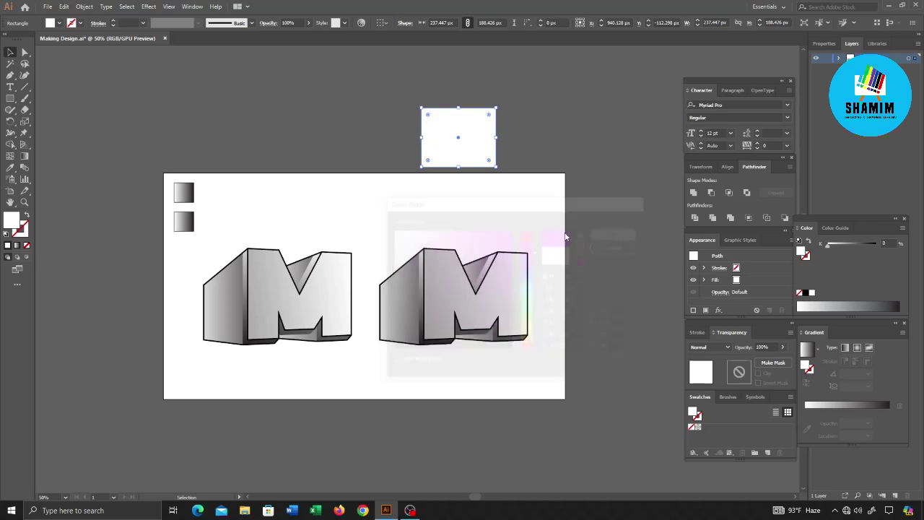
pyautogui.click(308, 126)
pyautogui.moveTo(459, 147); pyautogui.dragTo(375, 148)
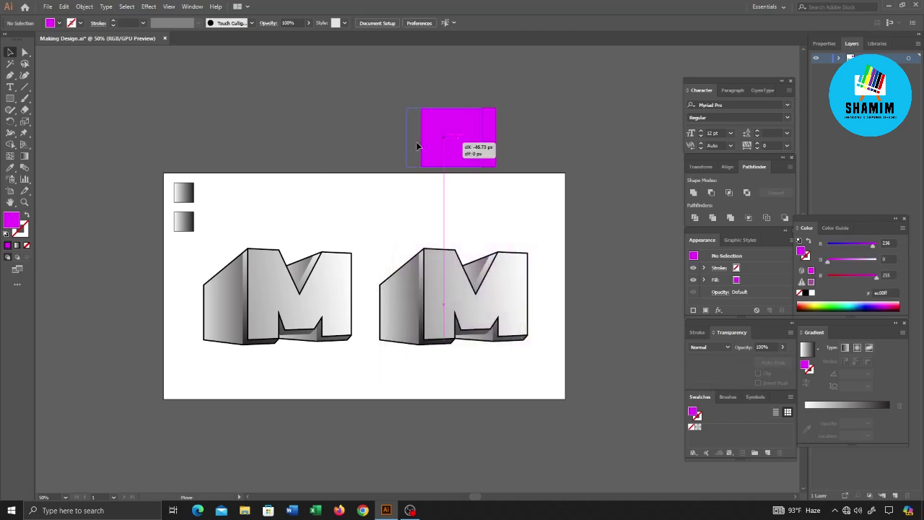
pyautogui.doubleClick(12, 220)
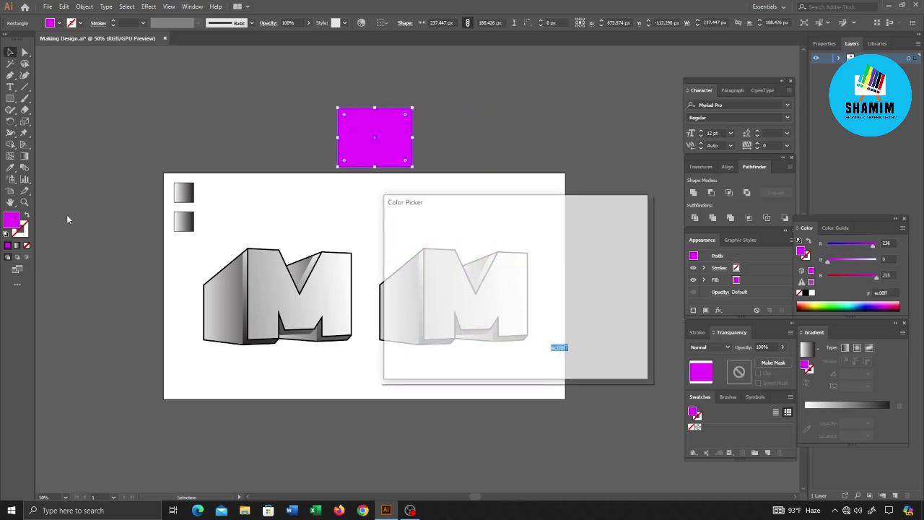
pyautogui.click(617, 246)
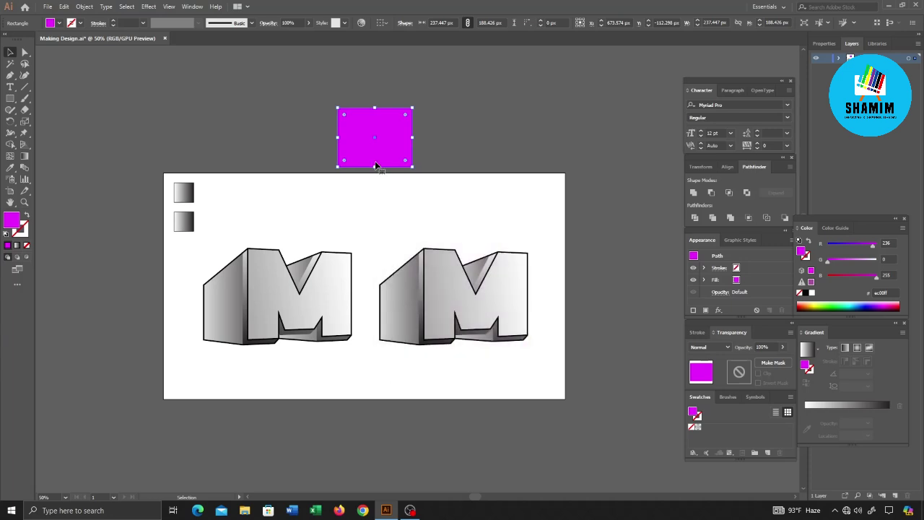
# - Alt-drag a copy of the magenta square right and fill it blue #0000e2
pyautogui.moveTo(375, 148); pyautogui.dragTo(461, 148)
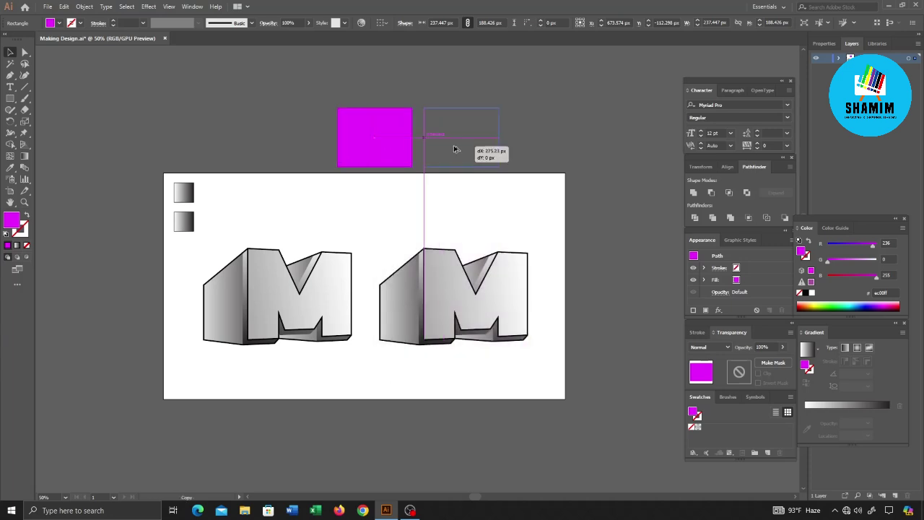
pyautogui.doubleClick(11, 220)
pyautogui.moveTo(498, 280); pyautogui.dragTo(514, 296)
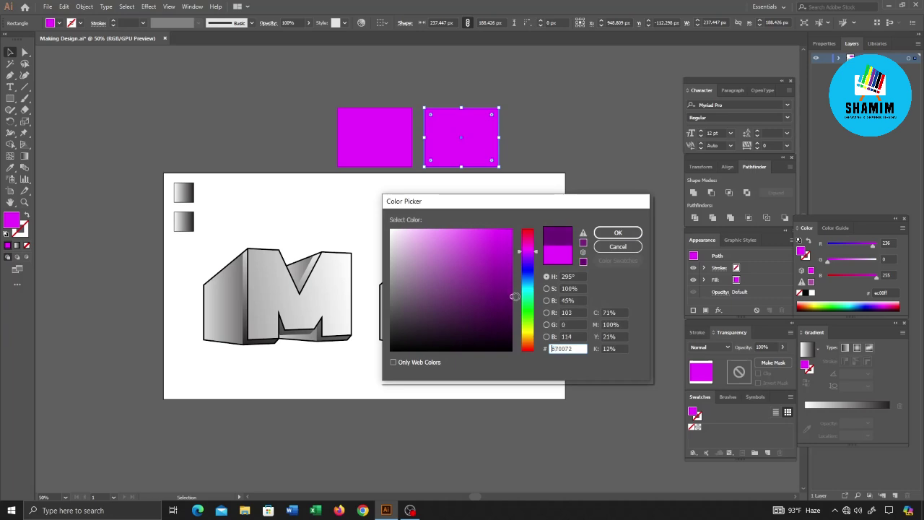
pyautogui.click(527, 269)
pyautogui.click(503, 279)
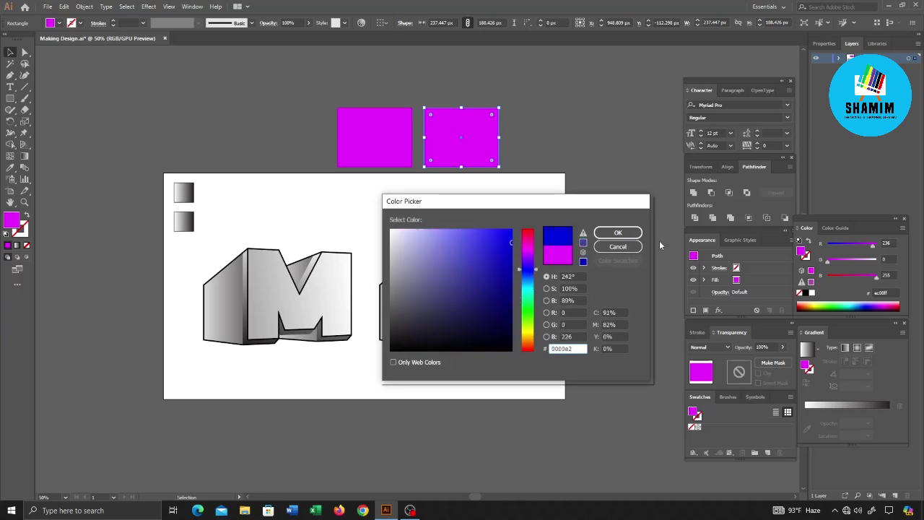
pyautogui.click(618, 233)
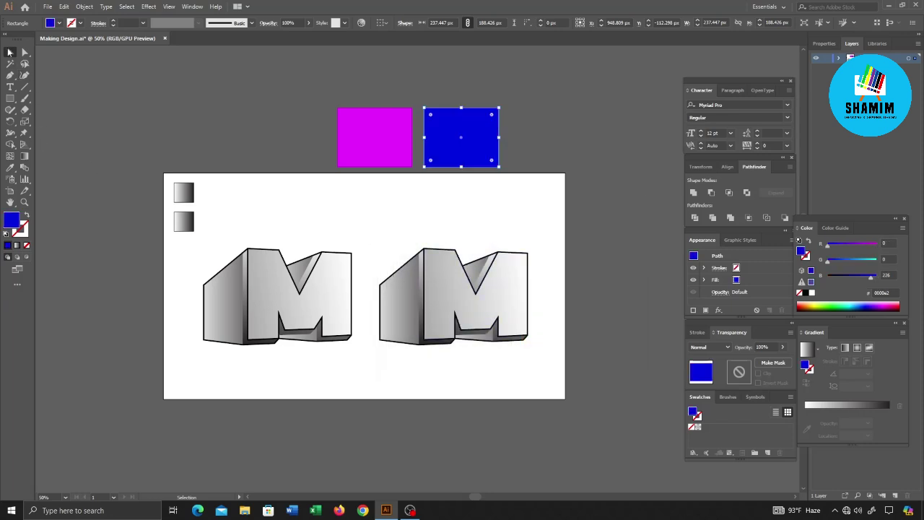
pyautogui.click(522, 154)
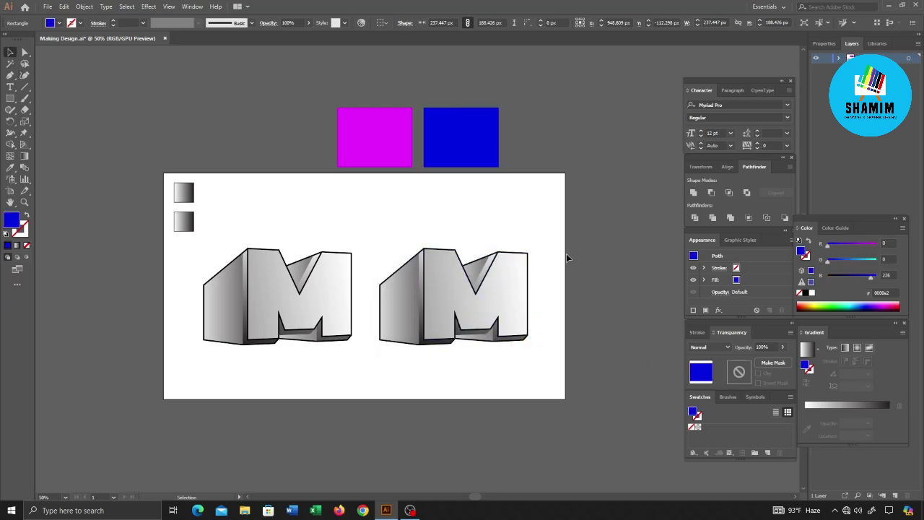
# - Copy the blue square further right and fill it with a magenta-to-blue gradient, removing the white stop
pyautogui.click(505, 292)
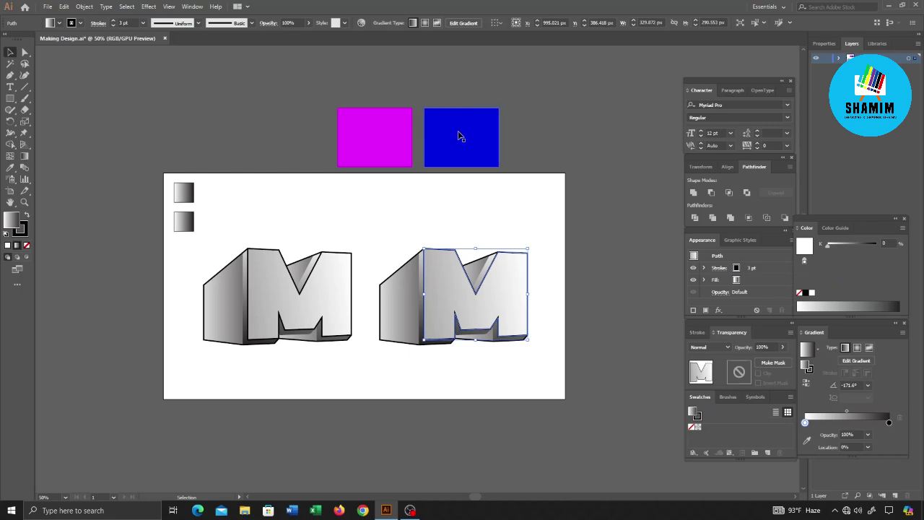
pyautogui.moveTo(459, 136); pyautogui.dragTo(560, 135)
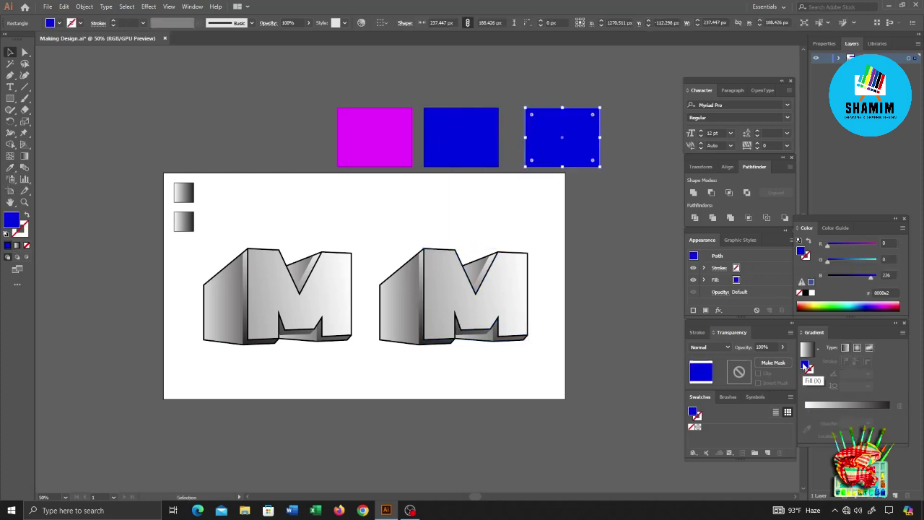
pyautogui.click(812, 405)
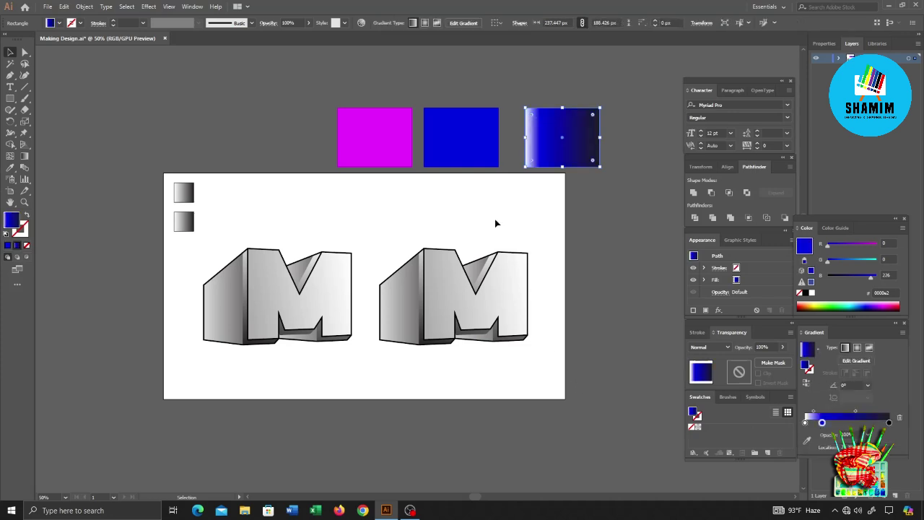
pyautogui.click(10, 168)
pyautogui.click(375, 137)
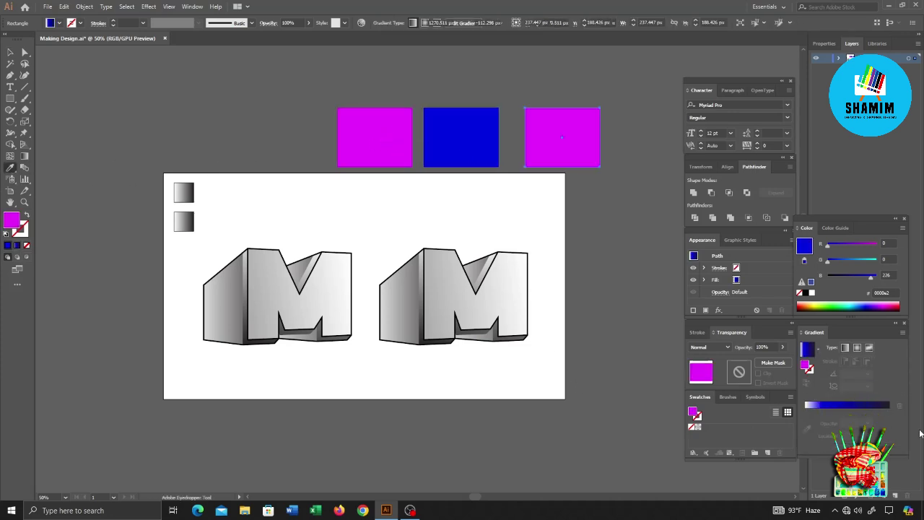
pyautogui.click(859, 405)
pyautogui.moveTo(807, 424); pyautogui.dragTo(888, 423)
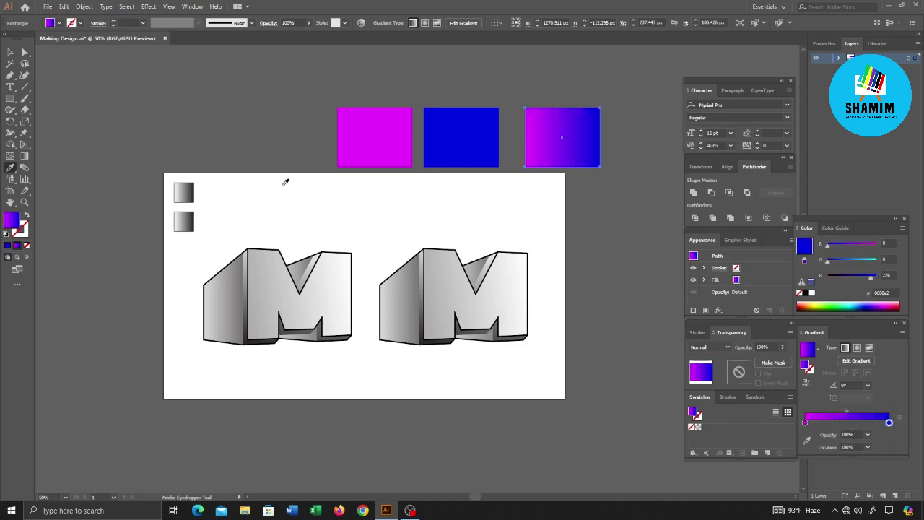
# - Eyedrop the magenta-to-blue gradient onto both pieces of the right M
pyautogui.click(24, 52)
pyautogui.click(438, 313)
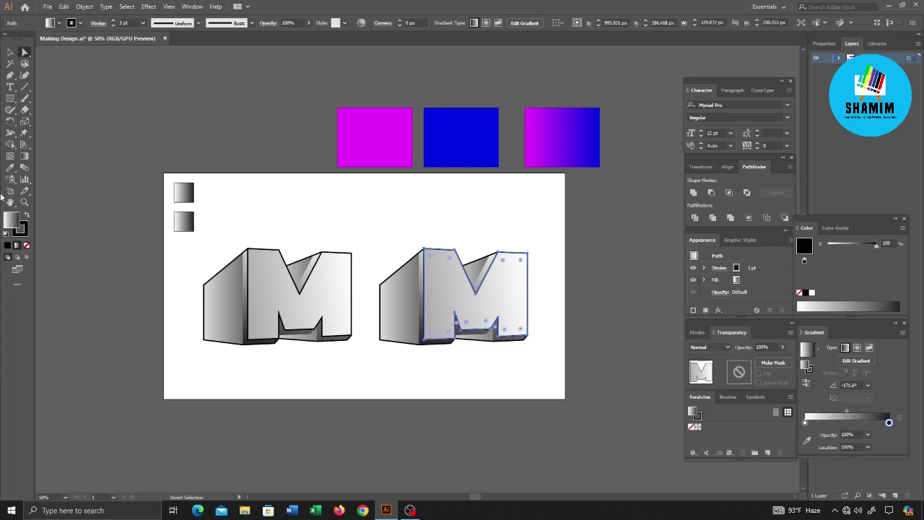
pyautogui.click(10, 168)
pyautogui.click(560, 121)
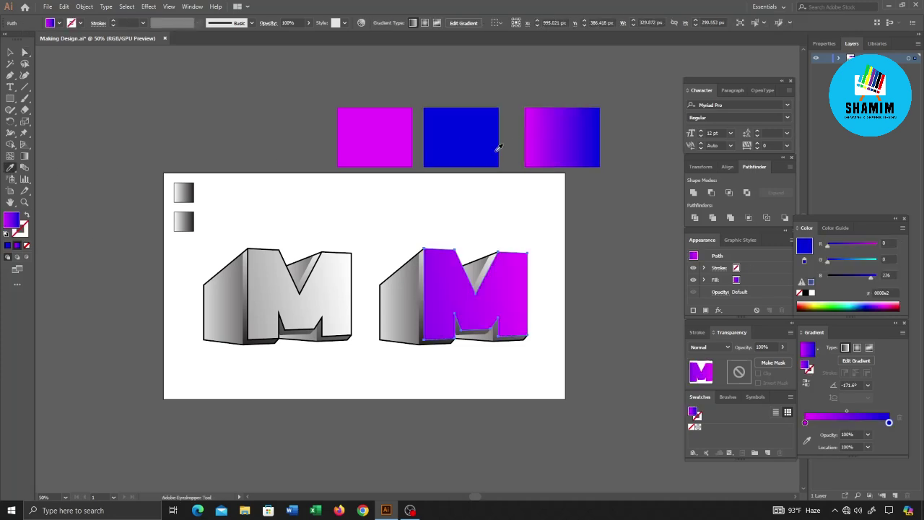
pyautogui.click(24, 52)
pyautogui.click(10, 52)
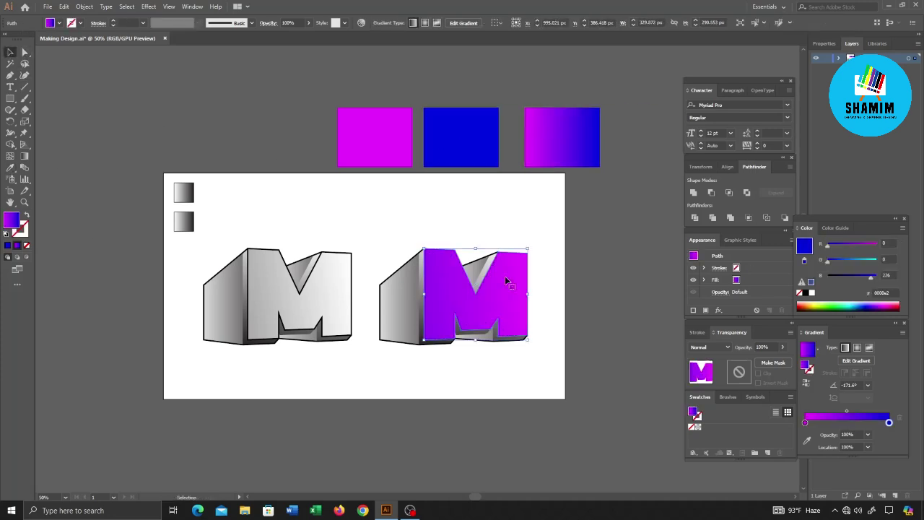
pyautogui.moveTo(377, 220); pyautogui.dragTo(546, 387)
pyautogui.click(10, 168)
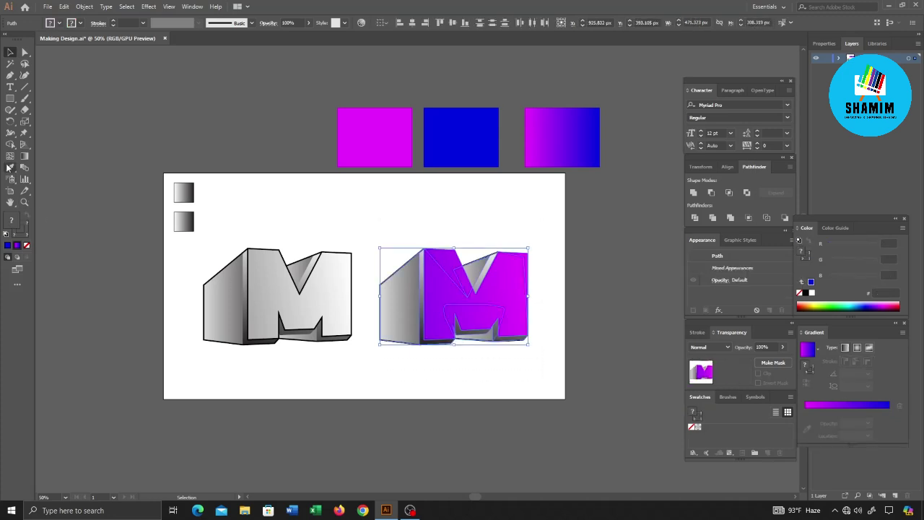
pyautogui.click(564, 141)
pyautogui.press('v')
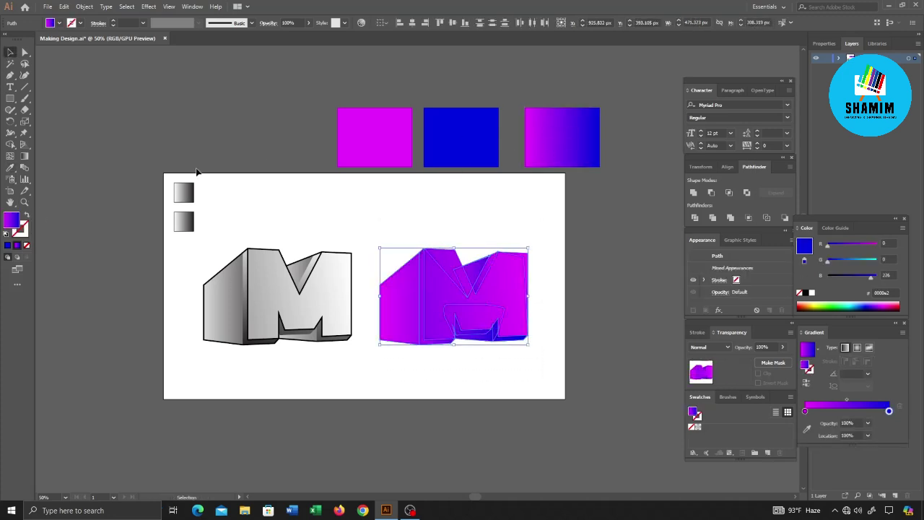
pyautogui.click(406, 304)
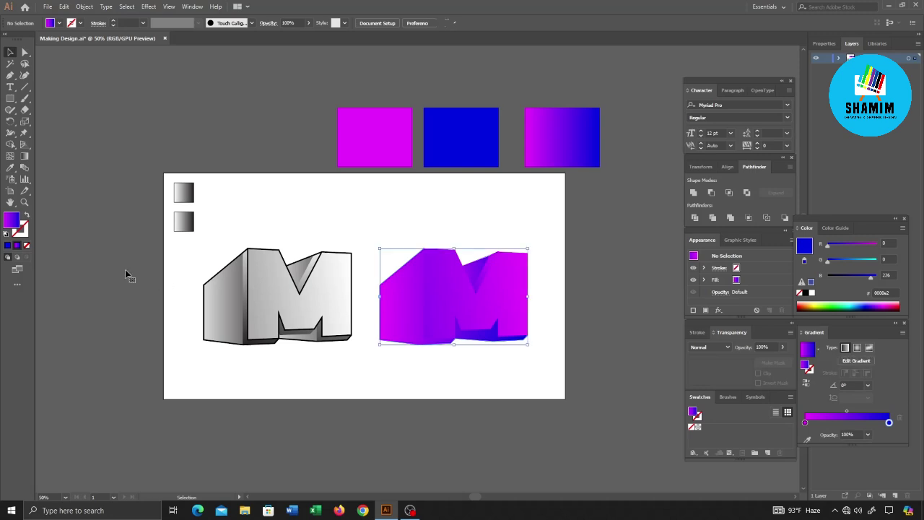
pyautogui.click(394, 390)
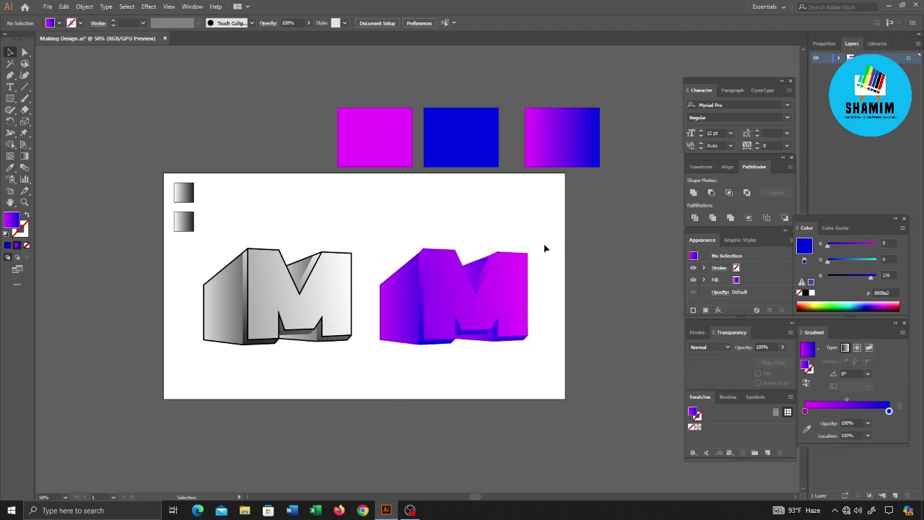
# - Give the purple M's front face a 3 pt outline
pyautogui.click(515, 278)
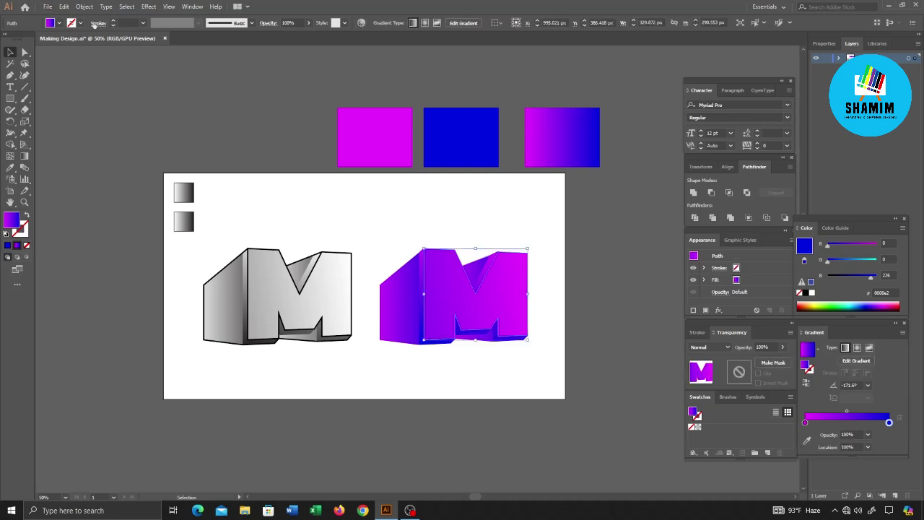
pyautogui.click(143, 23)
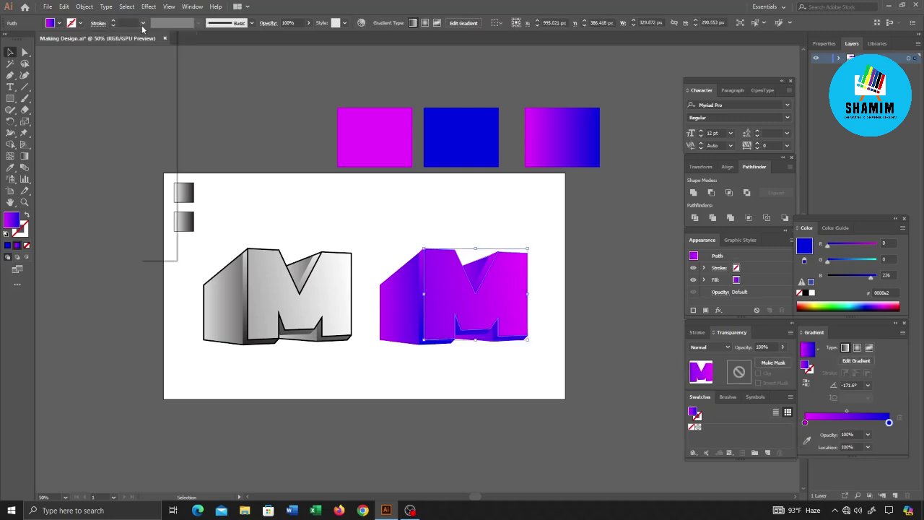
pyautogui.click(155, 86)
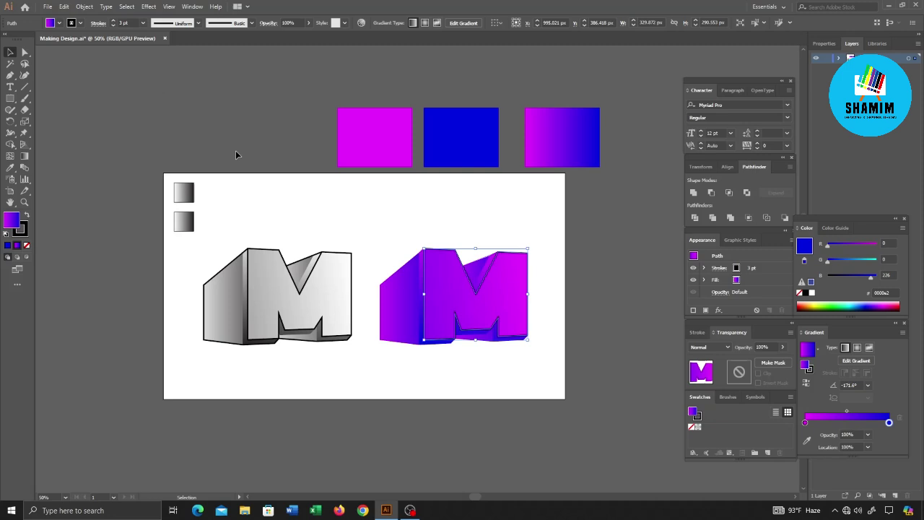
pyautogui.click(280, 168)
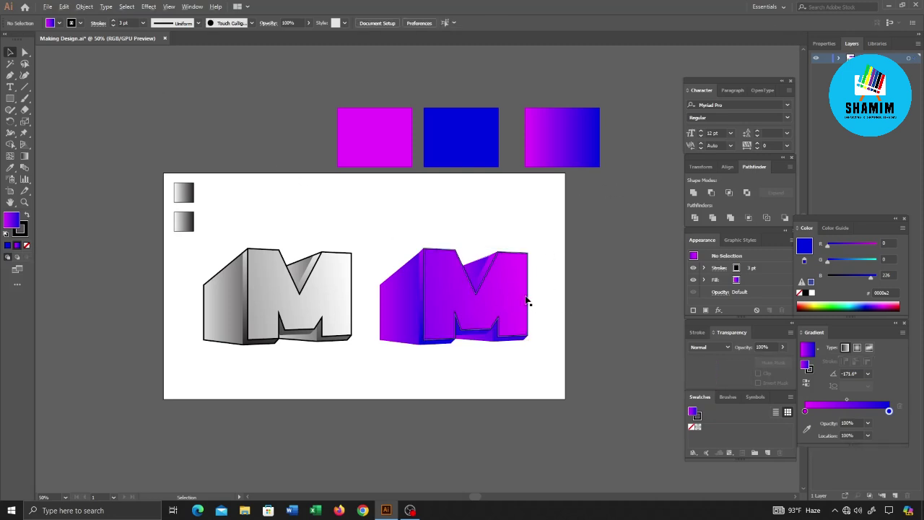
# - Copy the M's 3 pt black outline onto the shading wedge with the Eyedropper
pyautogui.scroll(2, 527, 304)
pyautogui.scroll(-1, 589, 302)
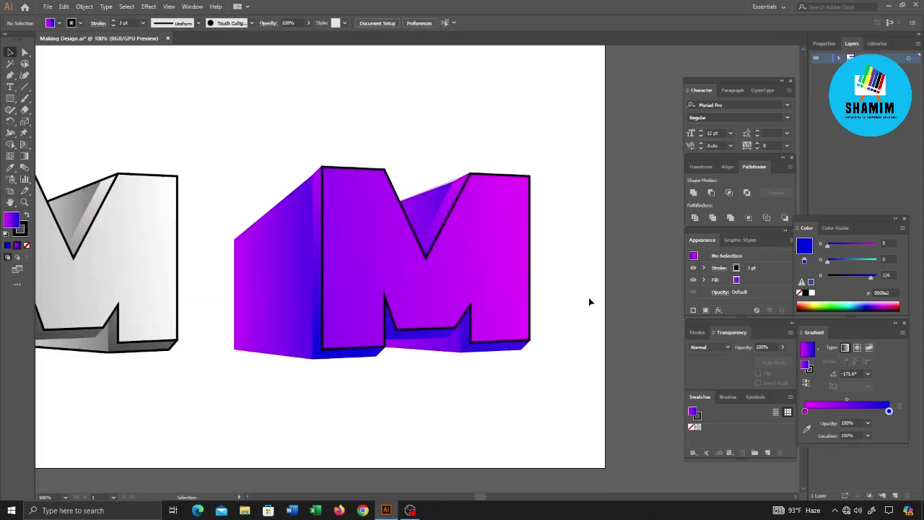
pyautogui.click(447, 185)
pyautogui.click(6, 170)
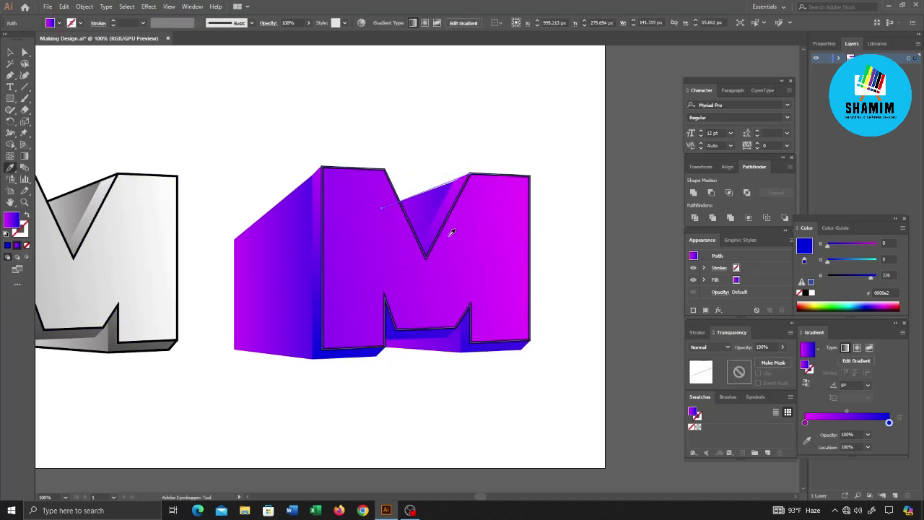
pyautogui.click(363, 233)
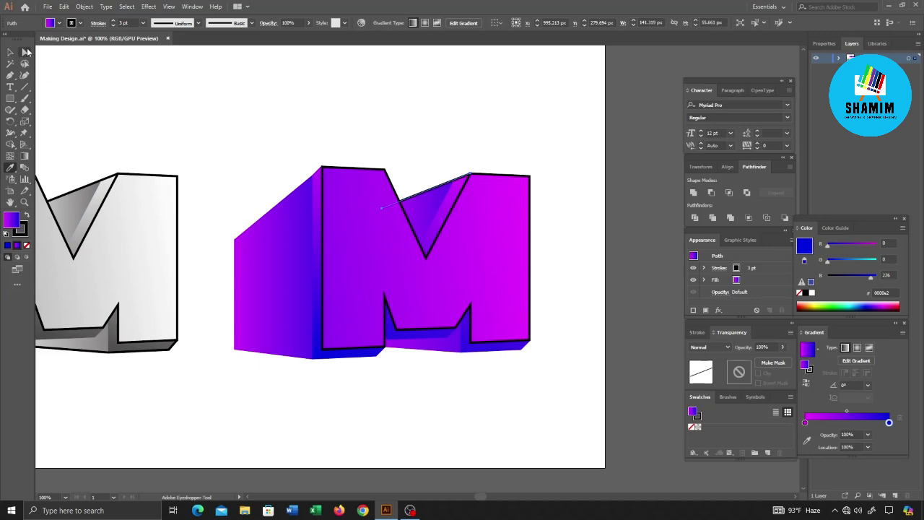
# - Zoom in and drag the wedge's top anchor up onto the M's top edge
pyautogui.click(25, 52)
pyautogui.click(475, 125)
pyautogui.scroll(2, 412, 207)
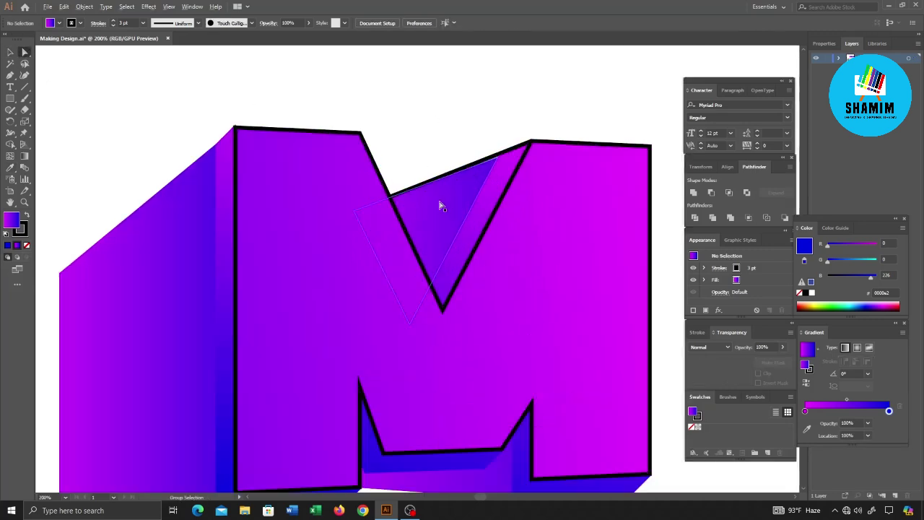
pyautogui.click(445, 205)
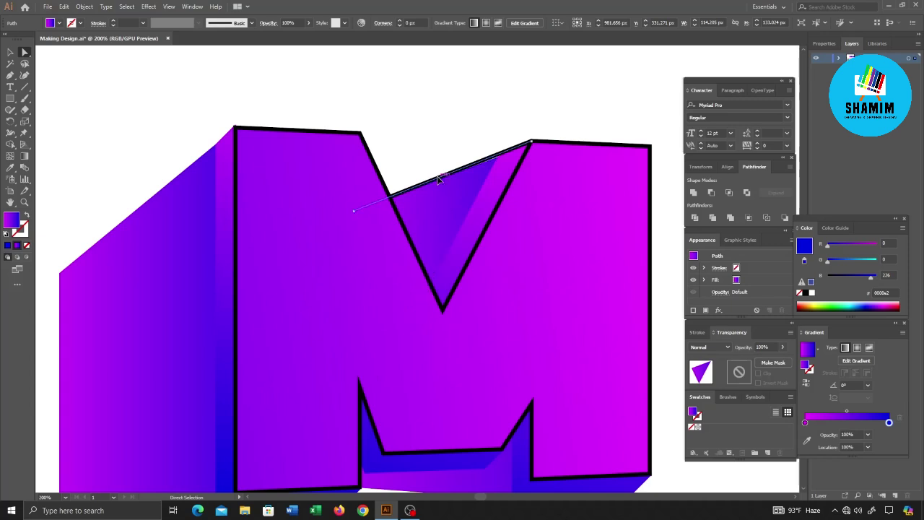
pyautogui.click(436, 181)
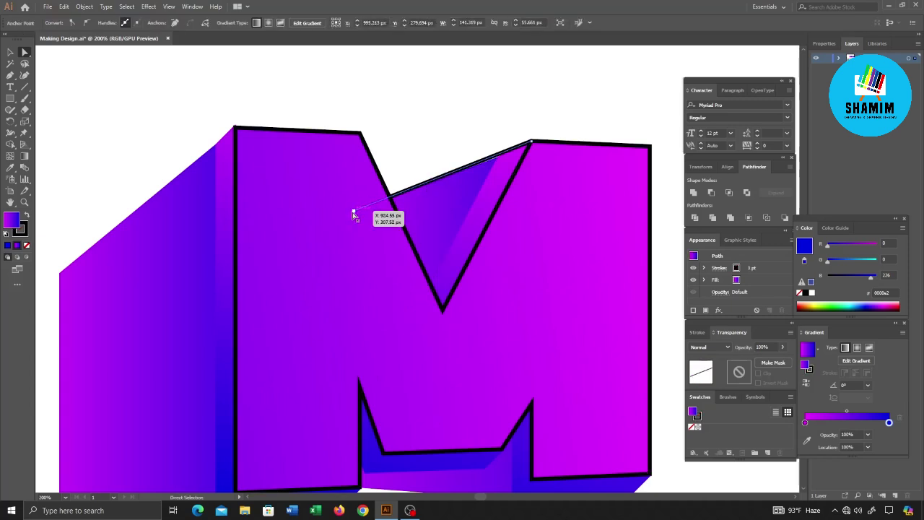
pyautogui.scroll(3, 507, 150)
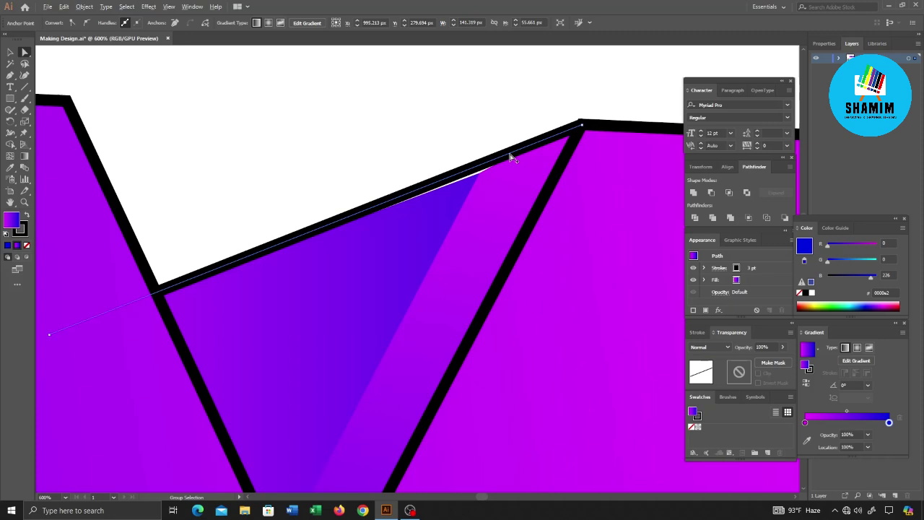
pyautogui.moveTo(479, 177); pyautogui.dragTo(480, 166)
pyautogui.click(469, 181)
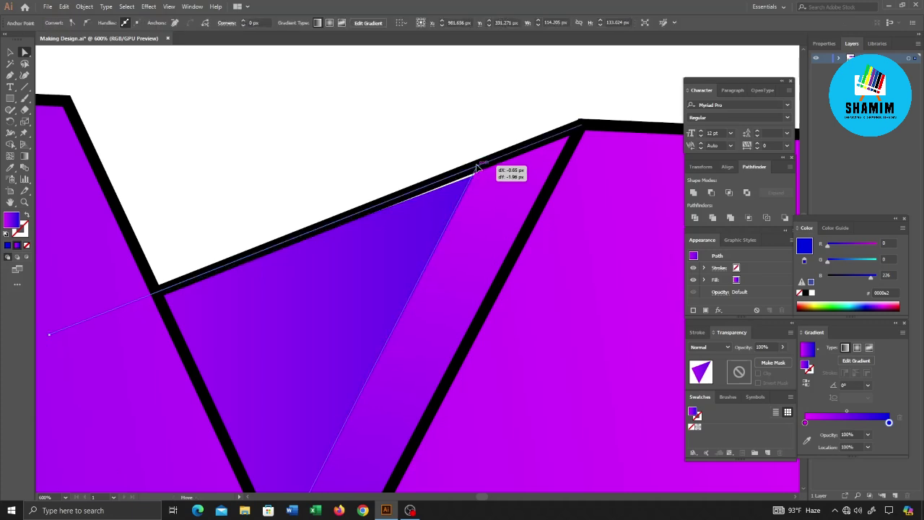
pyautogui.scroll(-8, 462, 169)
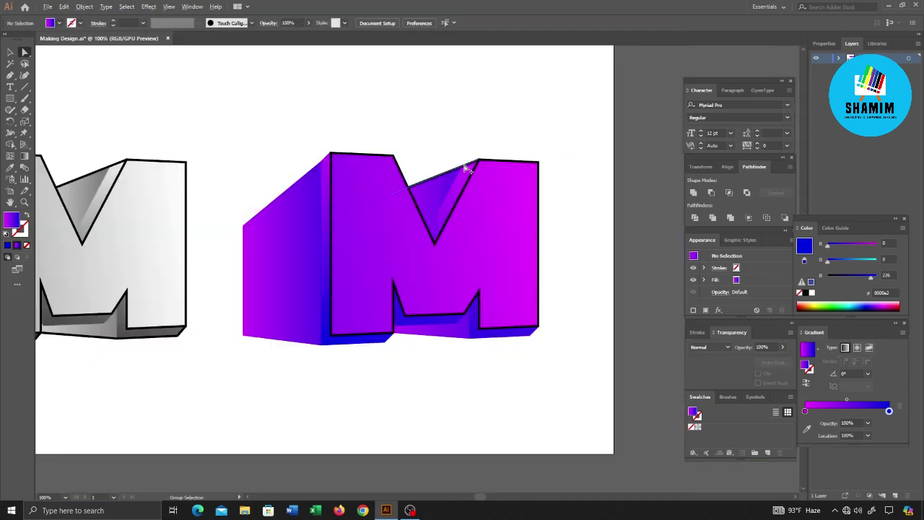
pyautogui.click(408, 354)
pyautogui.scroll(1, 427, 368)
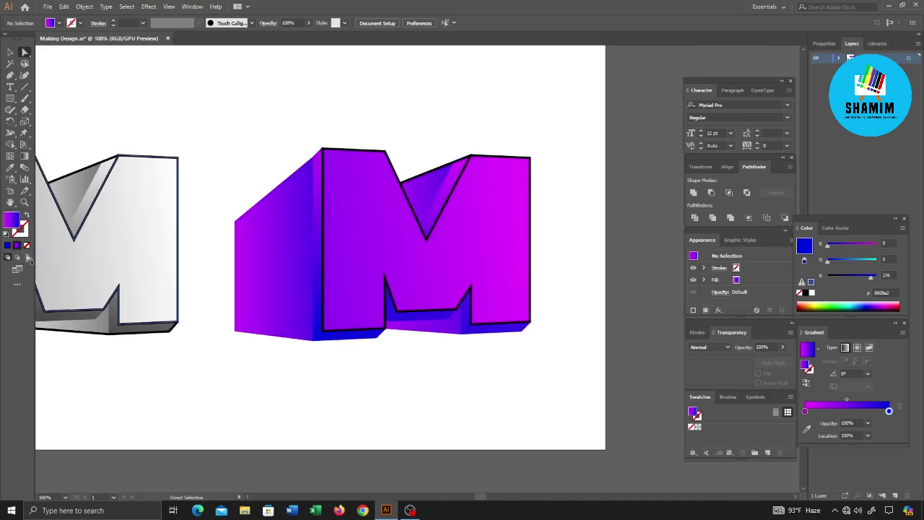
pyautogui.click(438, 172)
# - Inspect the purple M's inner shading shape close up at its top corner
pyautogui.press('v')
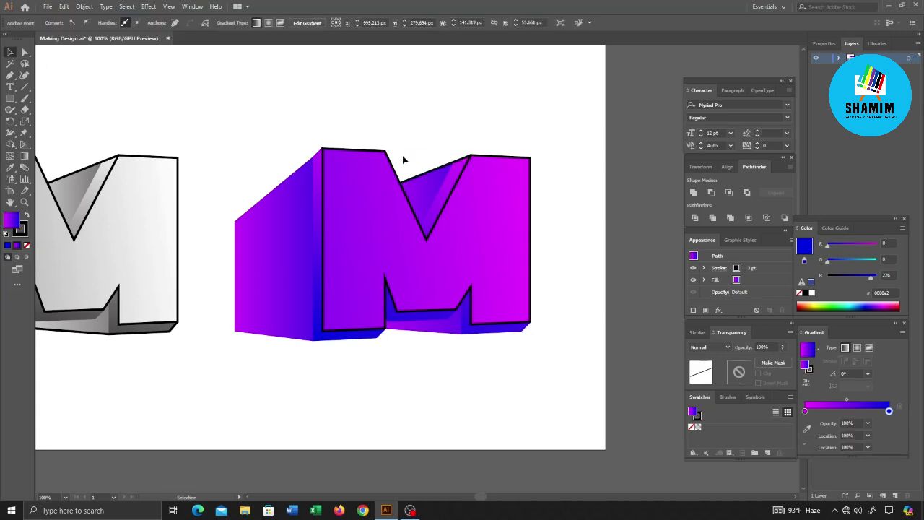
pyautogui.click(425, 178)
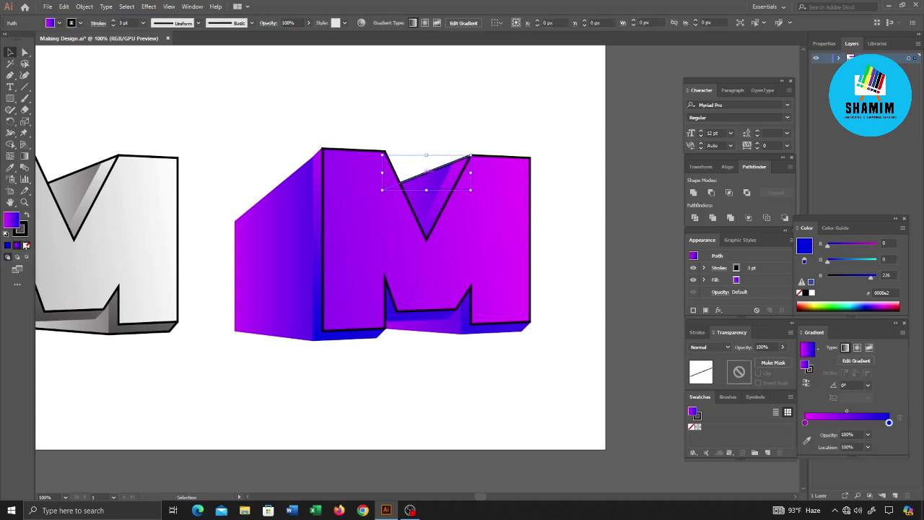
pyautogui.click(270, 152)
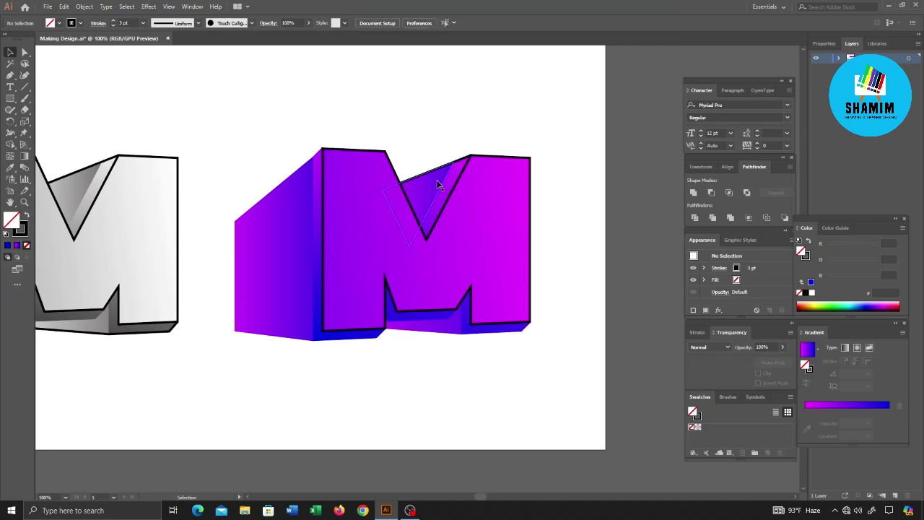
pyautogui.click(445, 167)
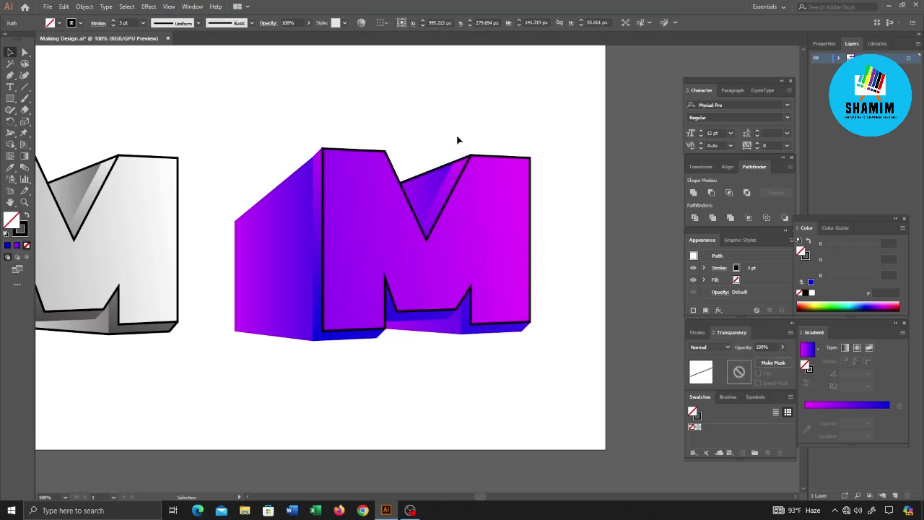
pyautogui.click(458, 140)
# - Pen-trace the purple M's left edge and bottom corners as one outline, then zoom out
pyautogui.click(10, 76)
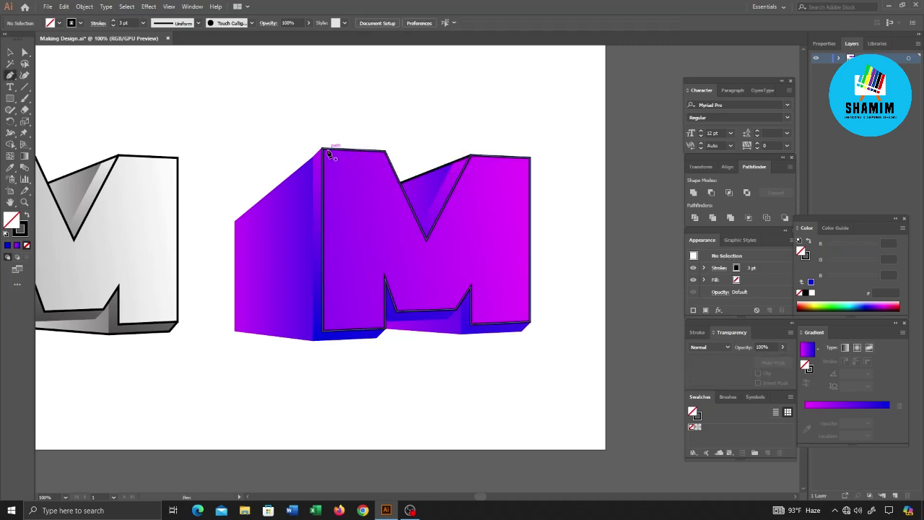
pyautogui.click(322, 148)
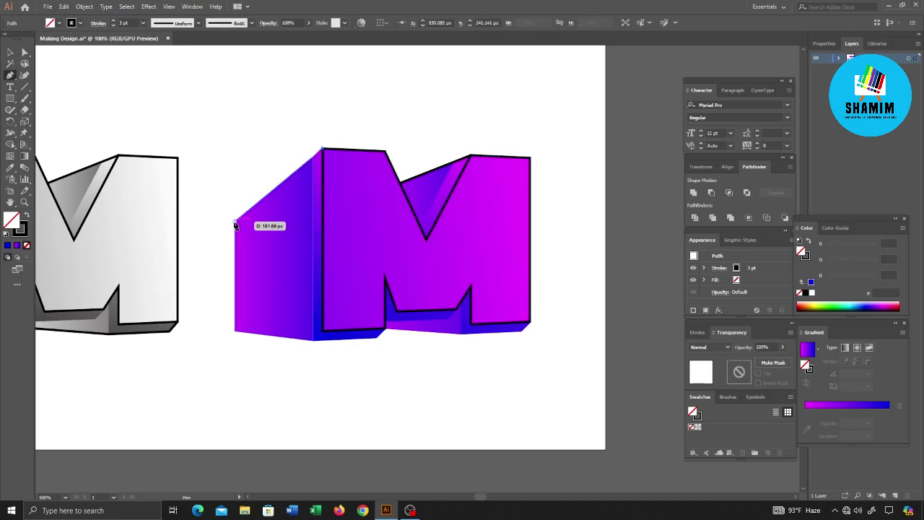
pyautogui.click(235, 221)
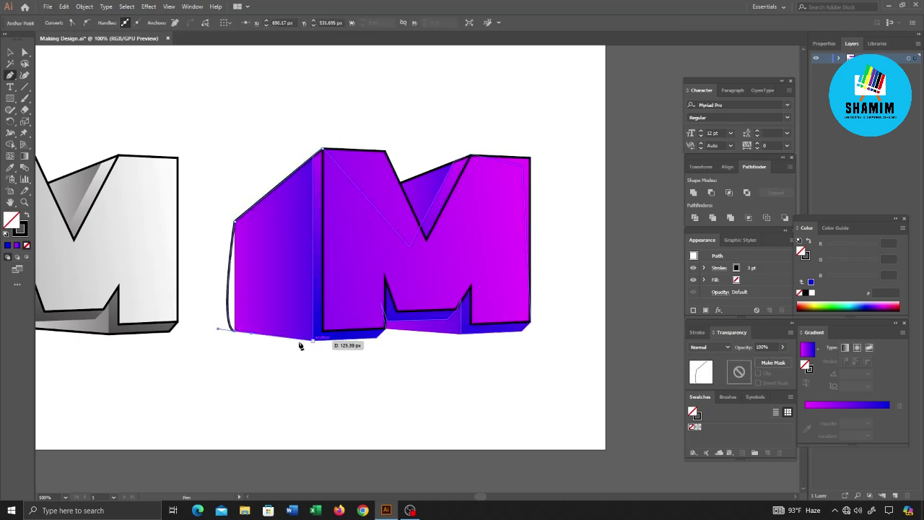
pyautogui.click(234, 332)
pyautogui.click(314, 339)
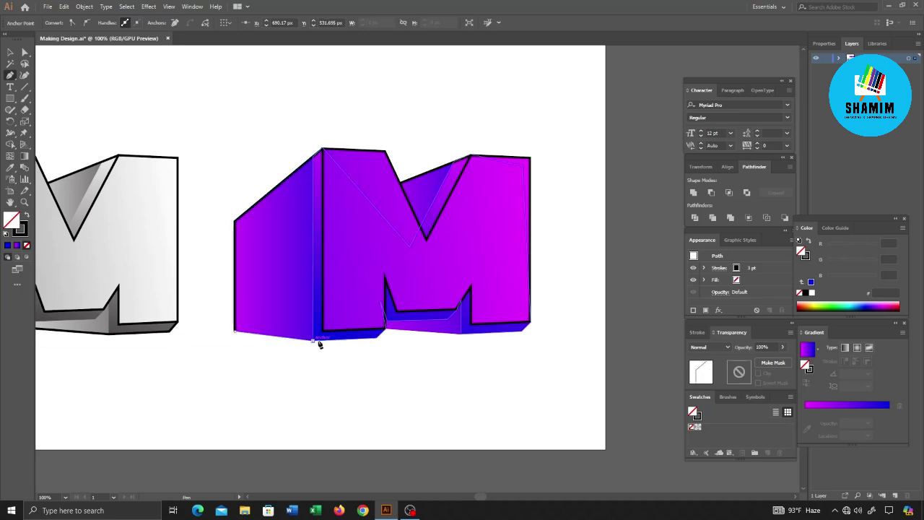
pyautogui.click(377, 337)
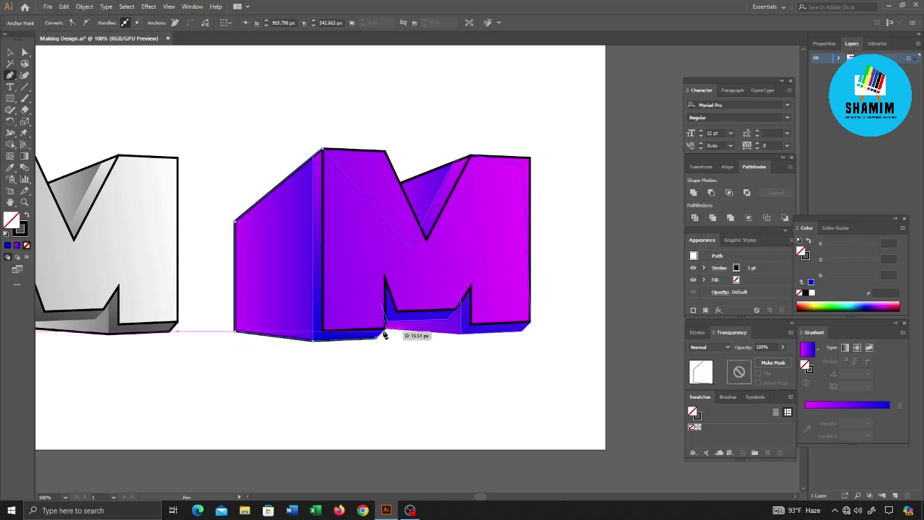
pyautogui.click(462, 333)
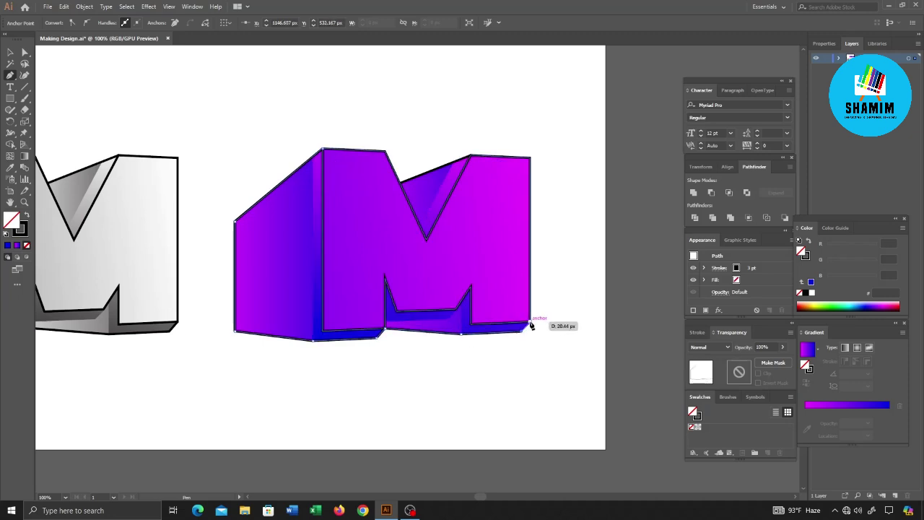
pyautogui.click(531, 323)
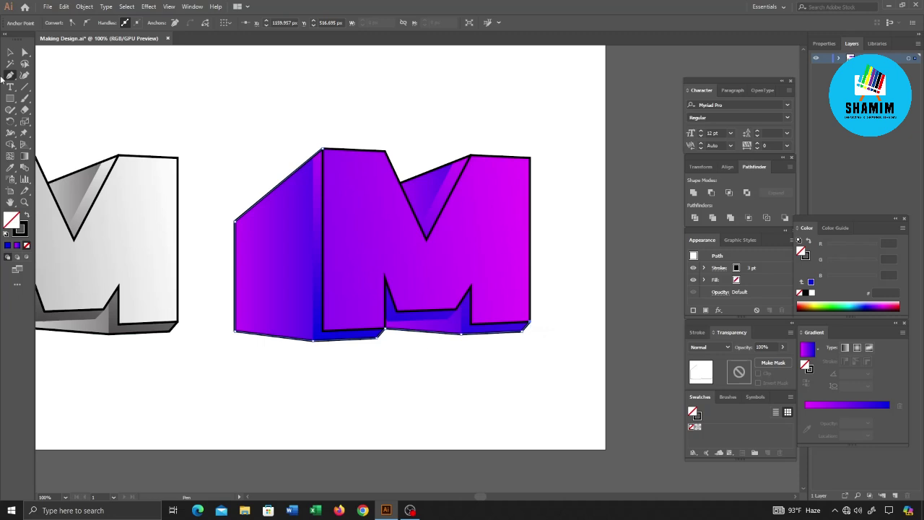
pyautogui.click(9, 52)
pyautogui.click(469, 355)
pyautogui.hotkey('ctrl', '-')
pyautogui.hotkey('ctrl', '-')
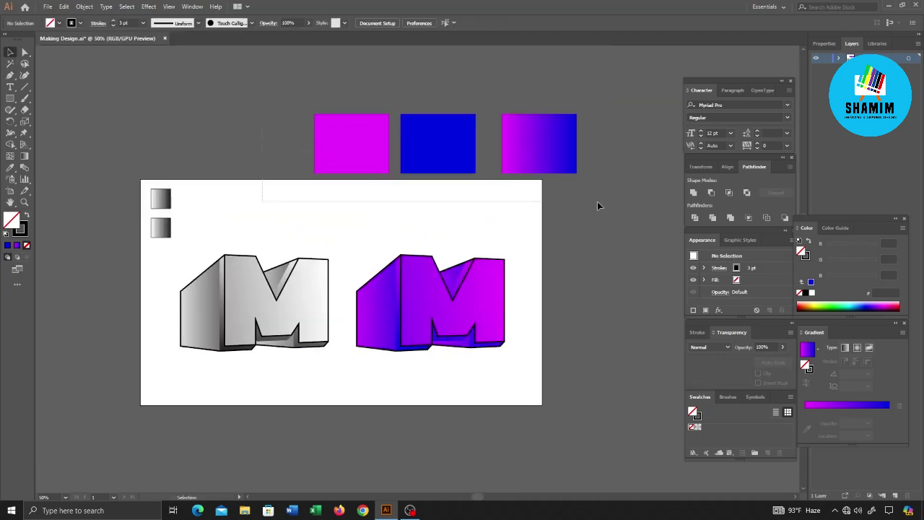
# - Delete the three colour squares and the two small gradient squares
pyautogui.hotkey('ctrl', 'a')
pyautogui.press('Delete')
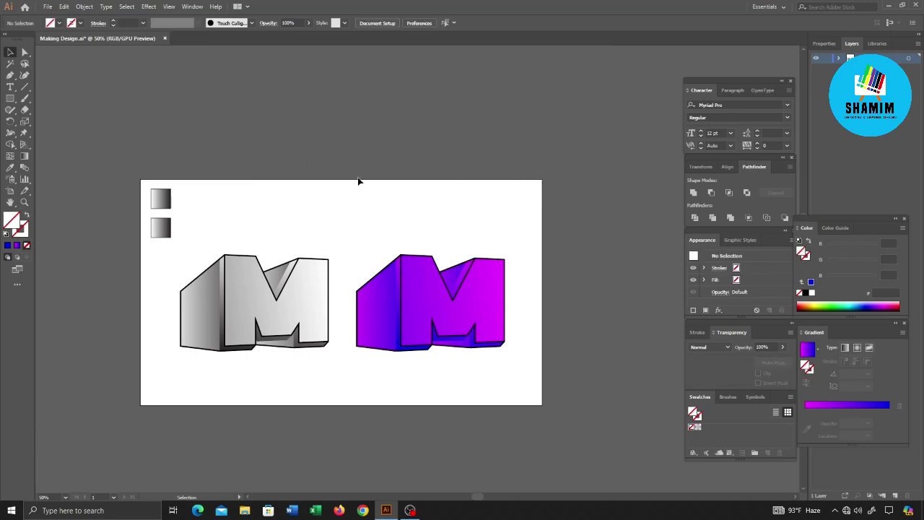
pyautogui.hotkey('ctrl', 'a')
pyautogui.press('Delete')
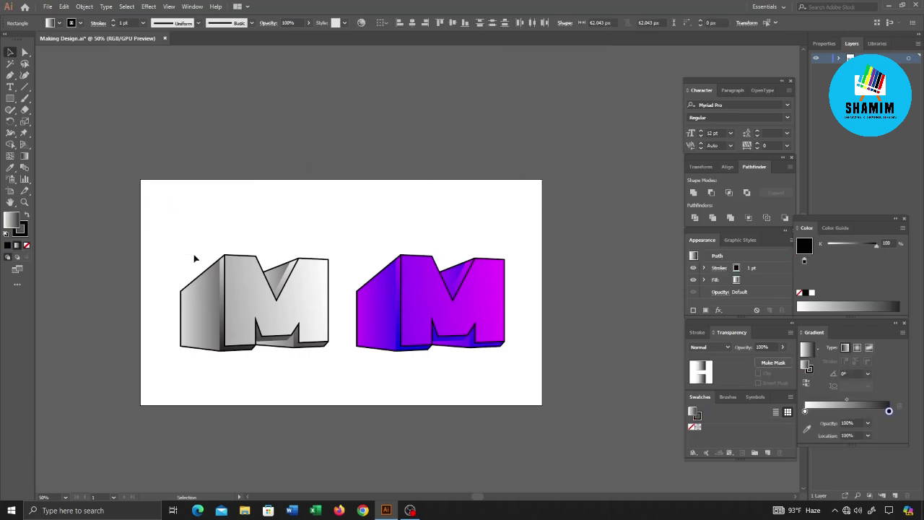
pyautogui.scroll(1, 240, 328)
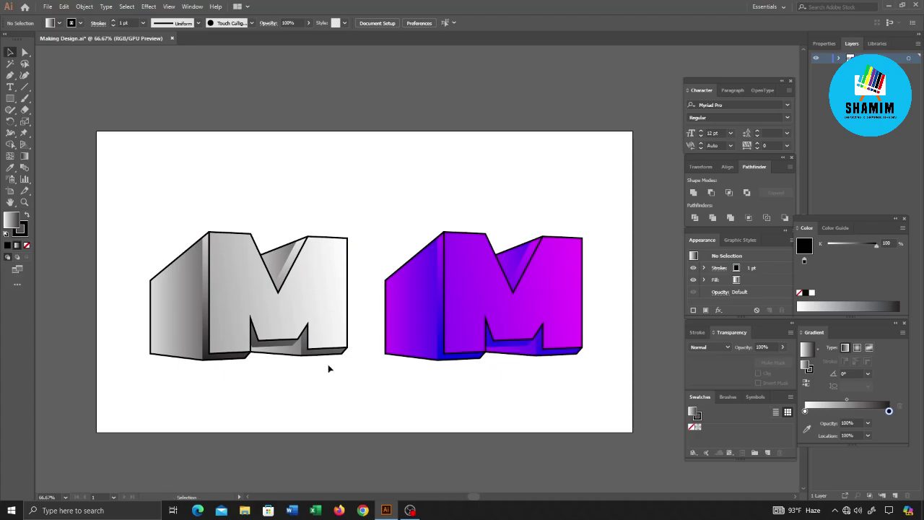